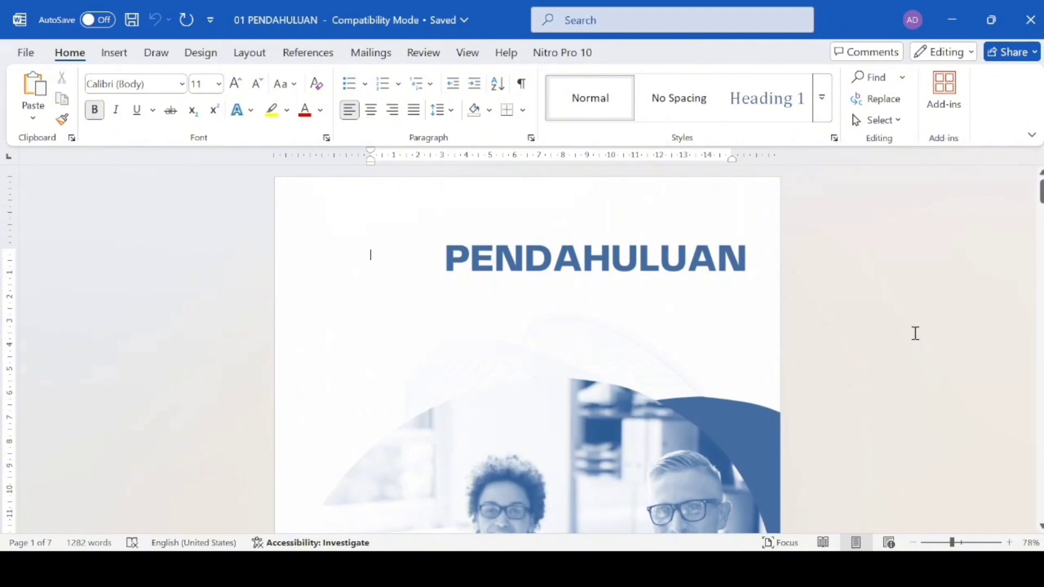
# Review the PENDAHULUAN document from its cover through the UD. Junior introduction to the NERACA SALDO table per 31 Mei 2019.
pyautogui.scroll(-3, 915, 333)
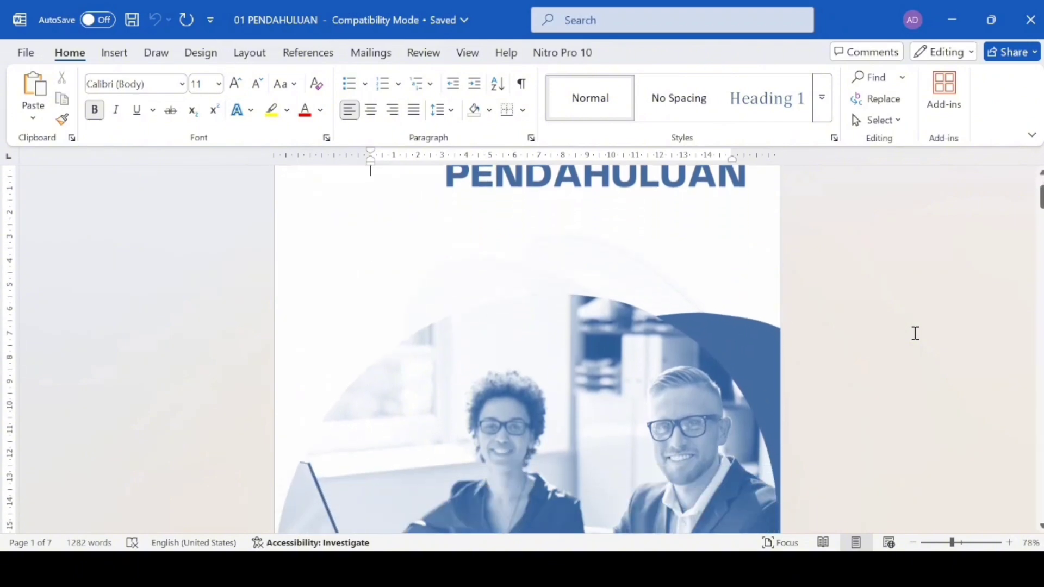
pyautogui.scroll(-4, 916, 334)
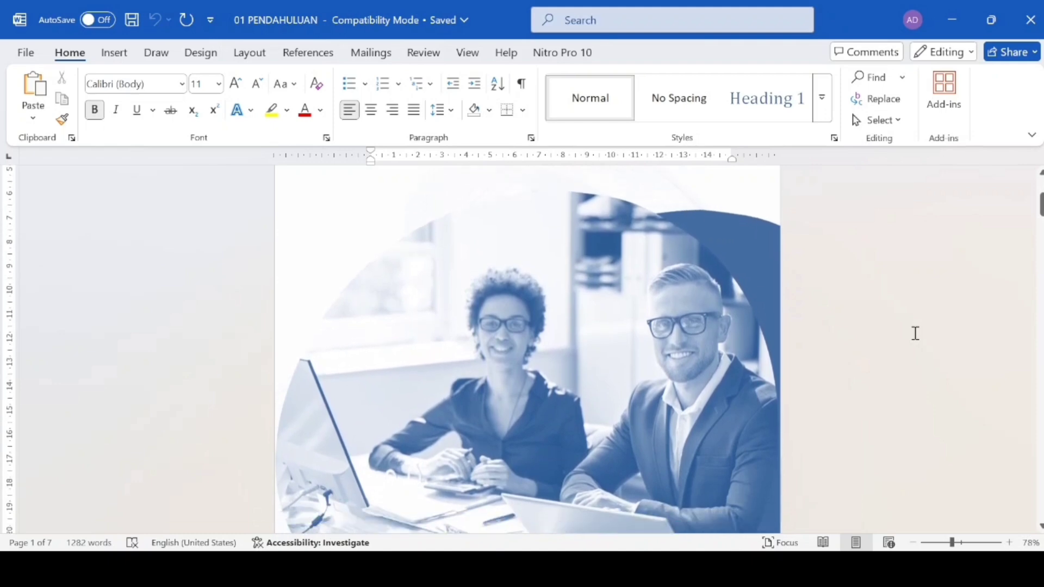
pyautogui.scroll(-7, 915, 333)
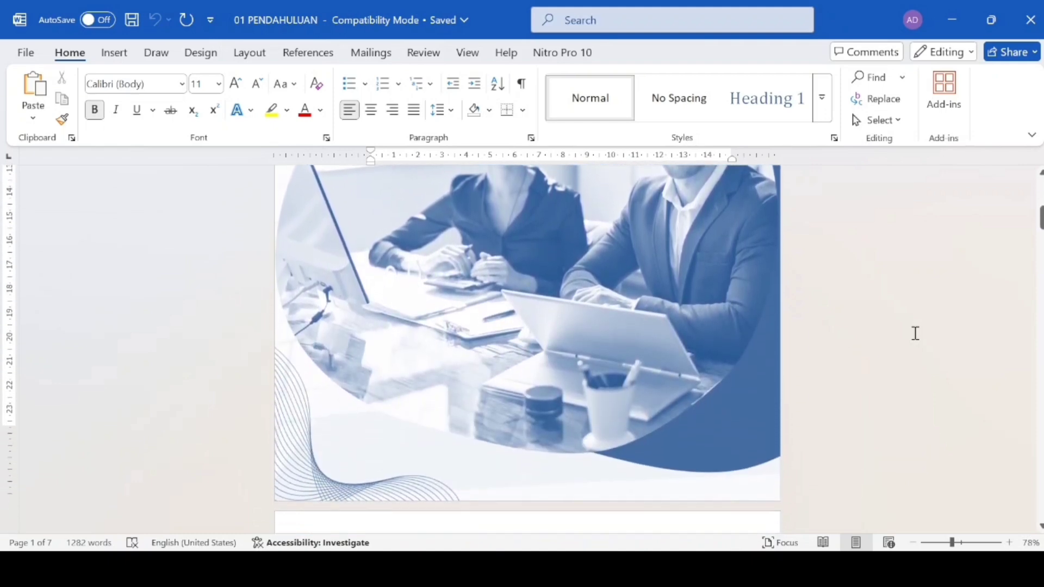
pyautogui.scroll(-10, 915, 334)
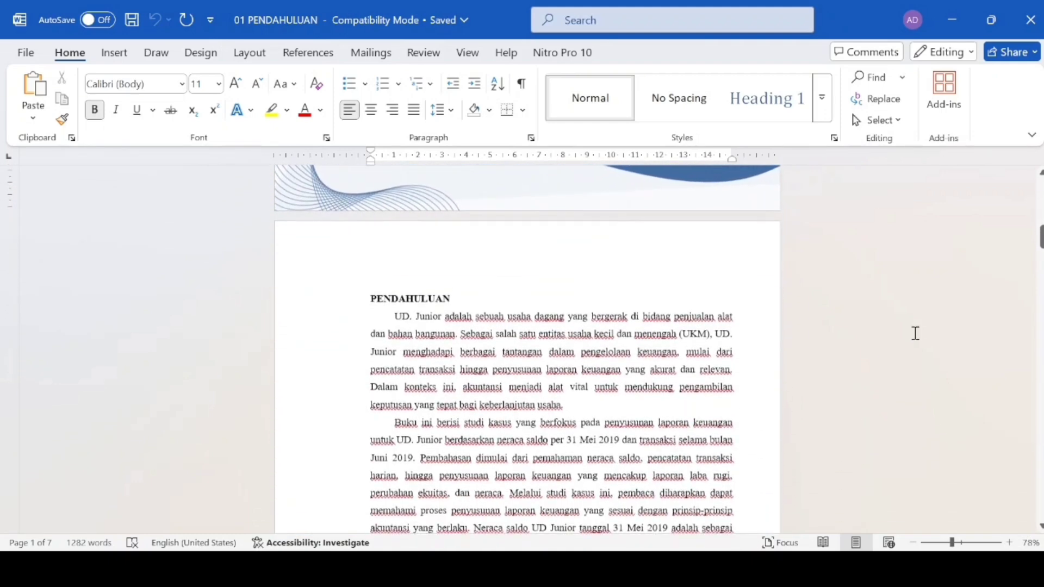
pyautogui.scroll(-4, 916, 333)
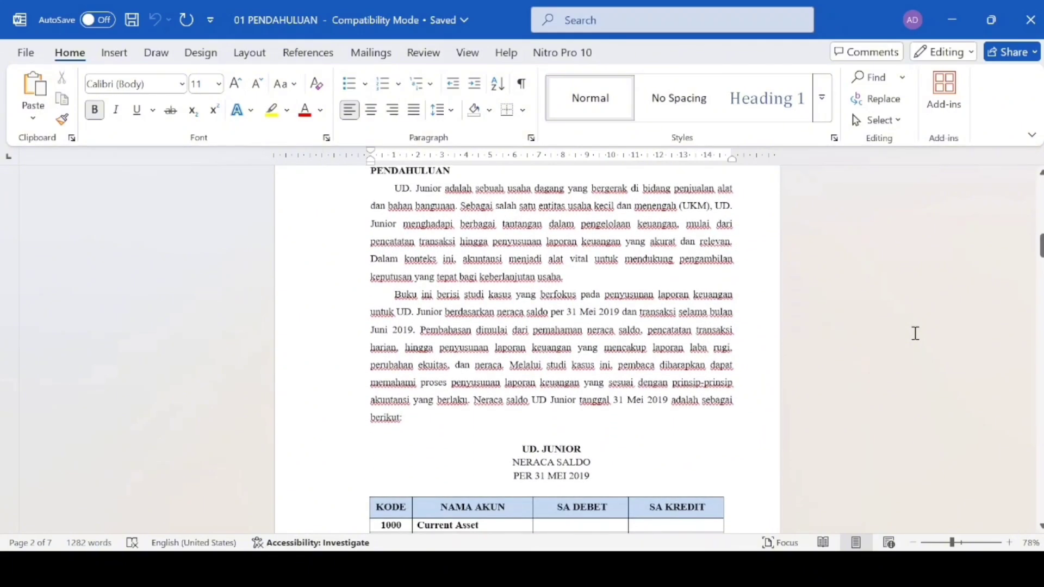
pyautogui.scroll(1, 915, 333)
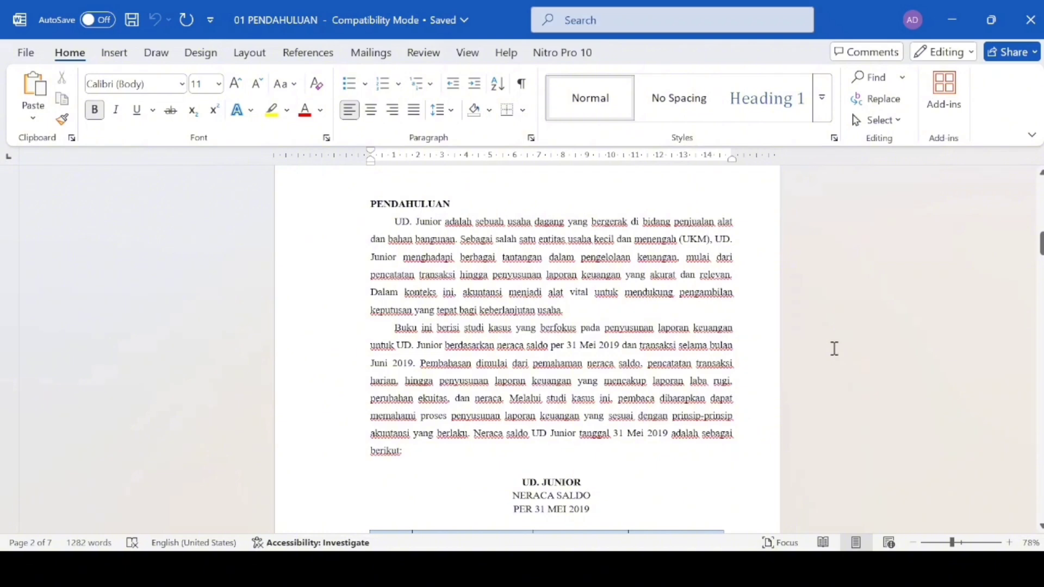
pyautogui.scroll(-1, 834, 348)
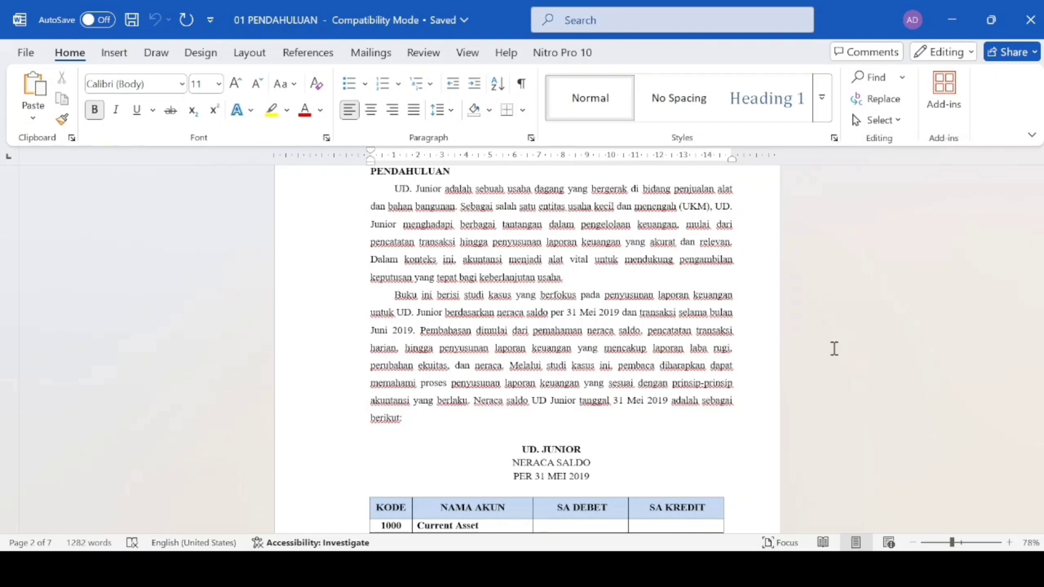
pyautogui.scroll(-5, 833, 348)
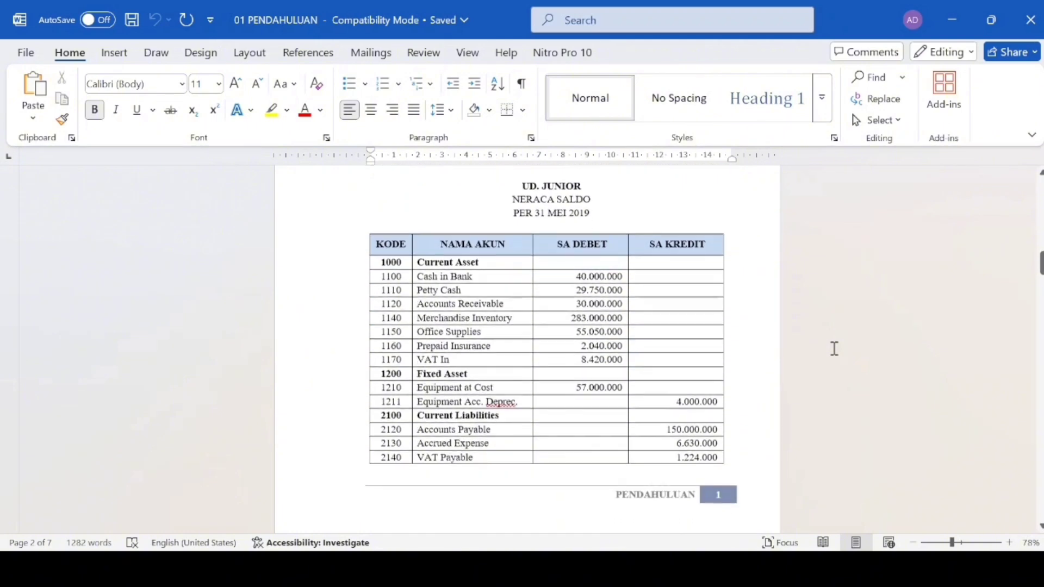
pyautogui.scroll(-1, 834, 348)
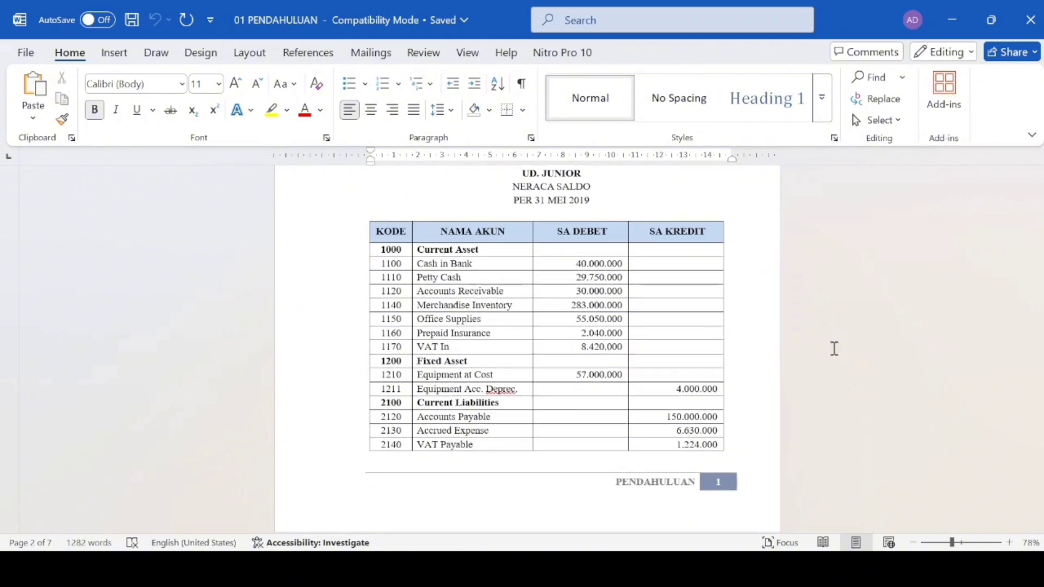
# Look through the account type table, the UD JUNIOR account list and the Daftar Customer dan Supplier table.
pyautogui.scroll(-10, 834, 349)
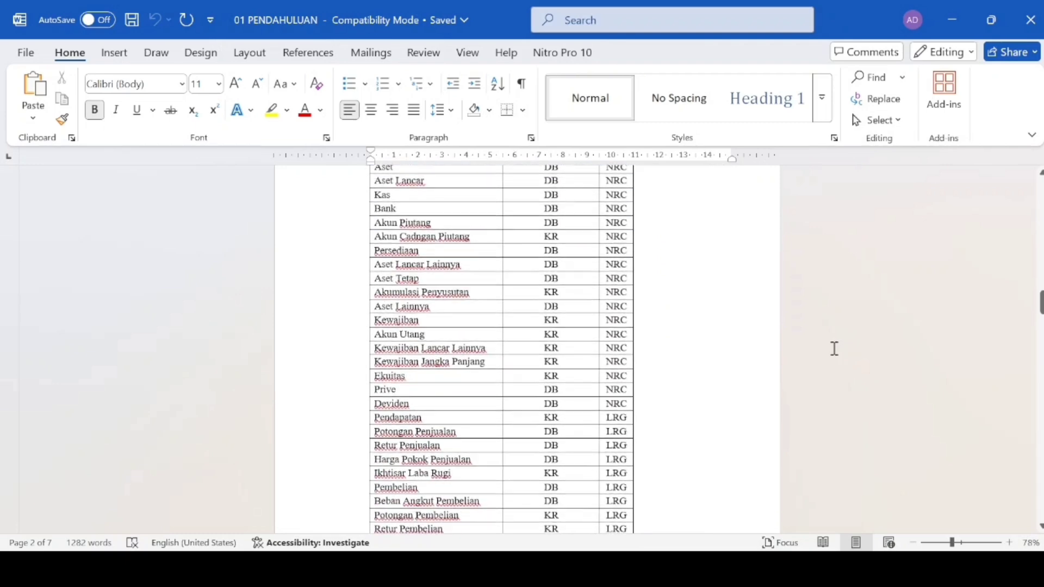
pyautogui.scroll(3, 834, 348)
pyautogui.scroll(-10, 834, 349)
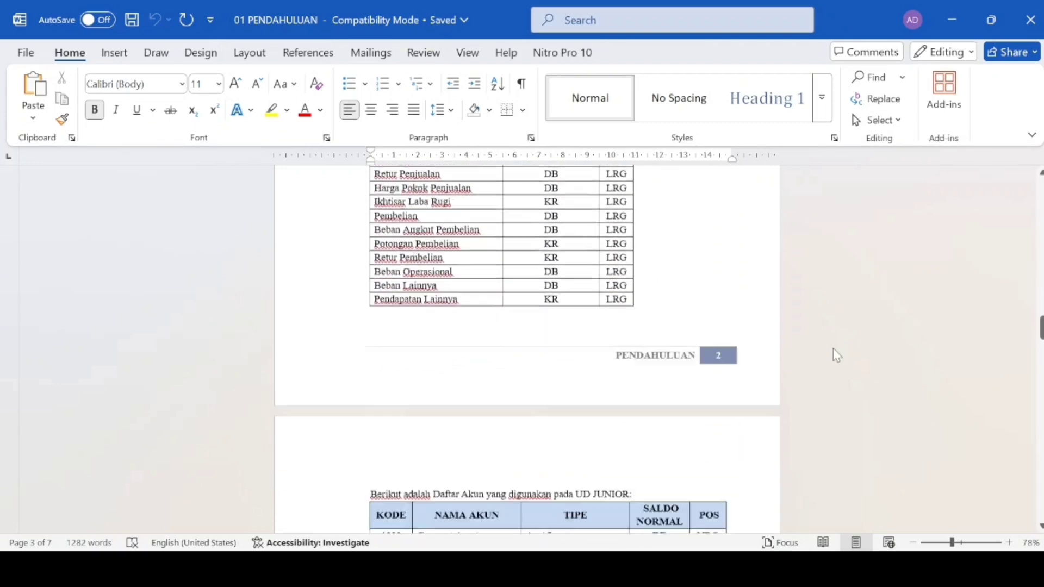
pyautogui.scroll(-5, 832, 349)
pyautogui.scroll(-2, 833, 348)
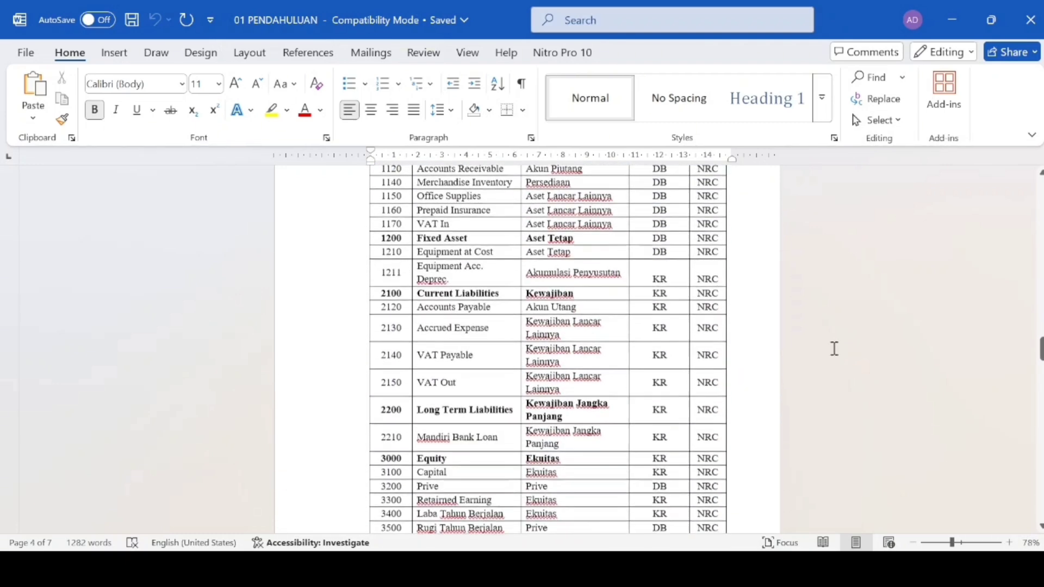
pyautogui.scroll(-10, 834, 349)
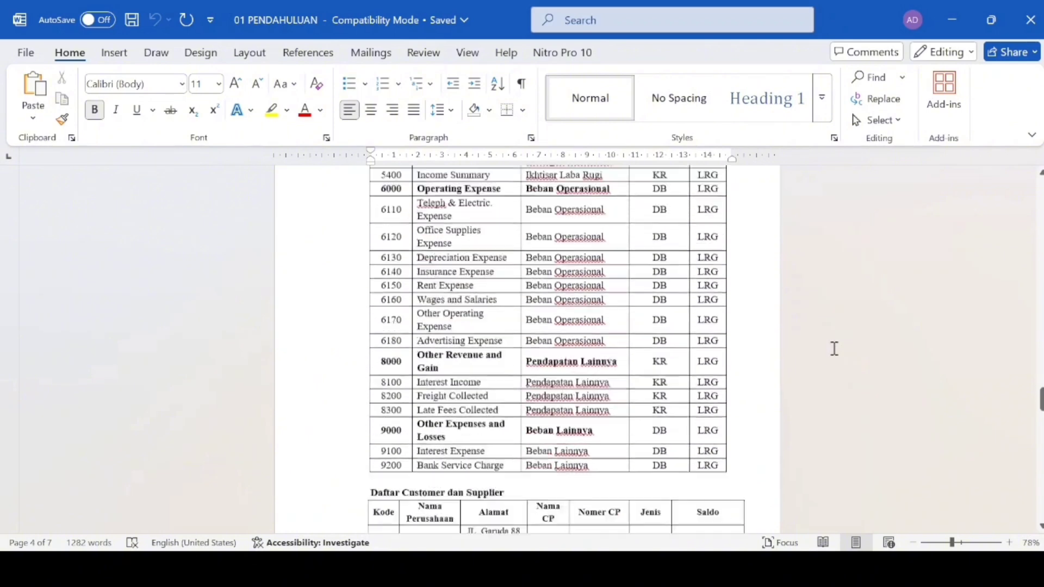
pyautogui.scroll(-6, 834, 348)
pyautogui.scroll(1, 834, 349)
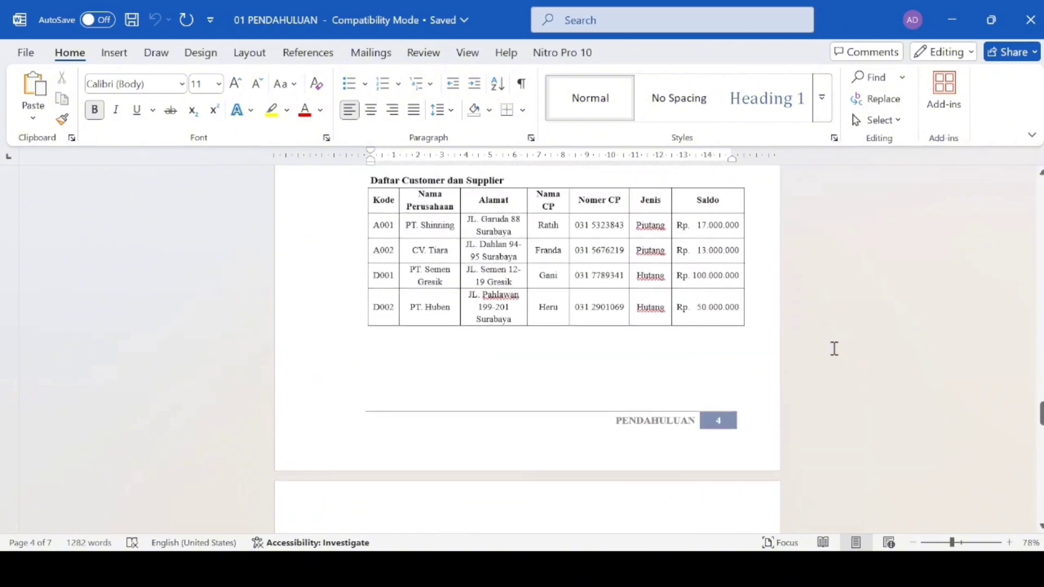
# Review the Tabel Harga Barang and the list of June 2019 transactions for UD JUNIOR.
pyautogui.scroll(-5, 834, 349)
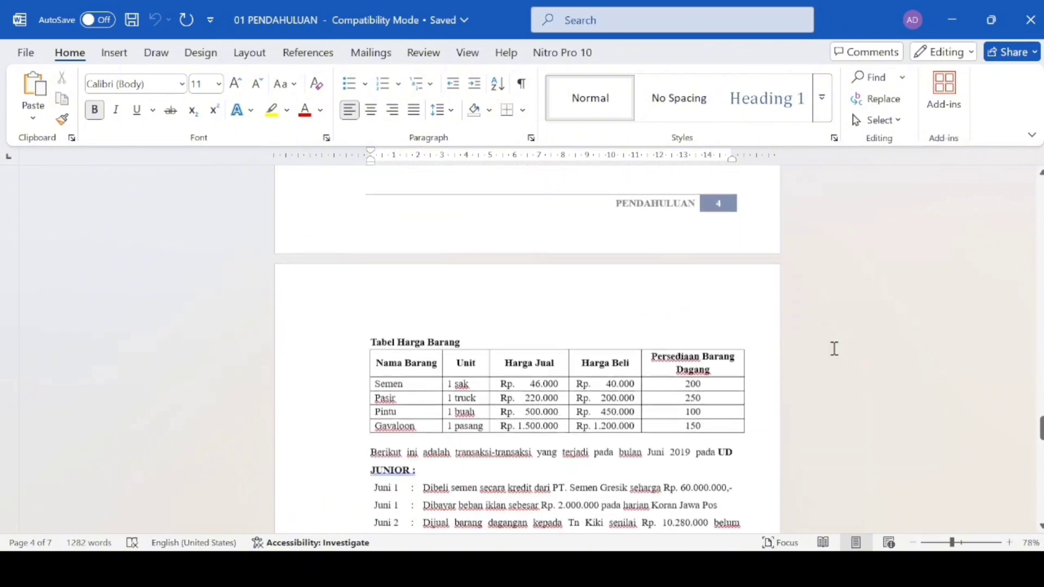
pyautogui.scroll(-5, 833, 348)
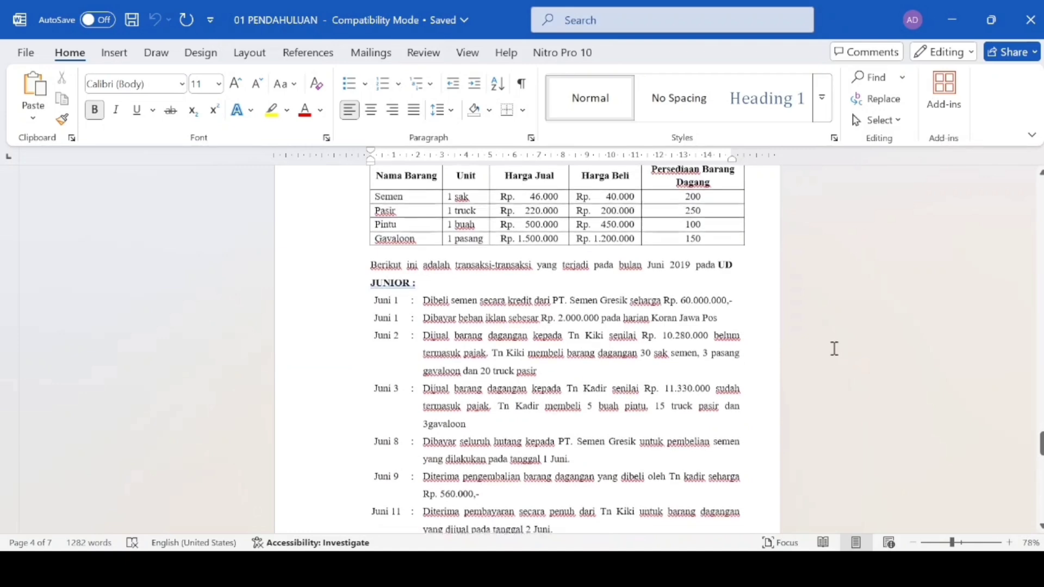
pyautogui.scroll(-6, 834, 349)
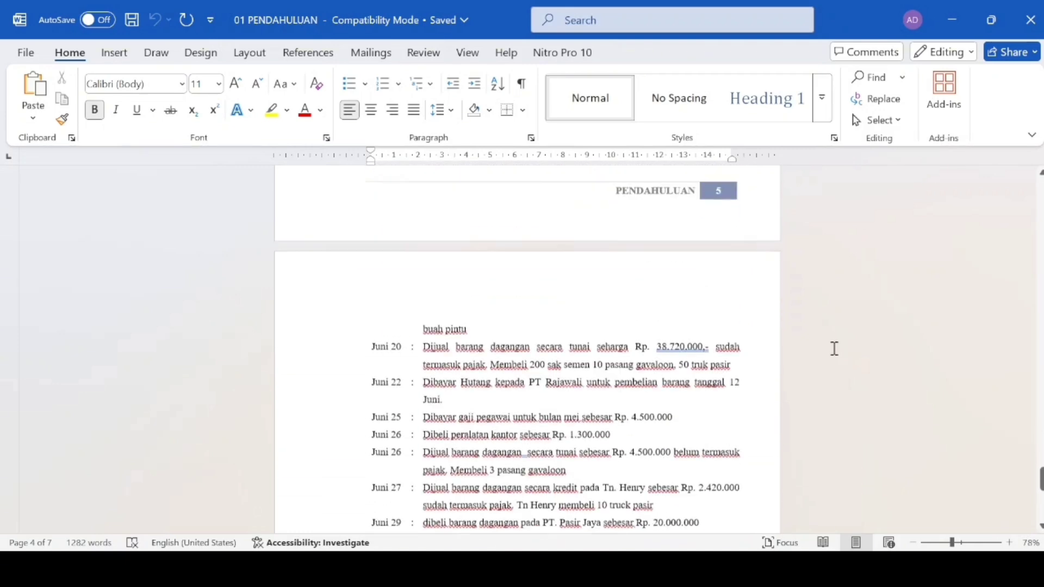
pyautogui.scroll(-1, 834, 349)
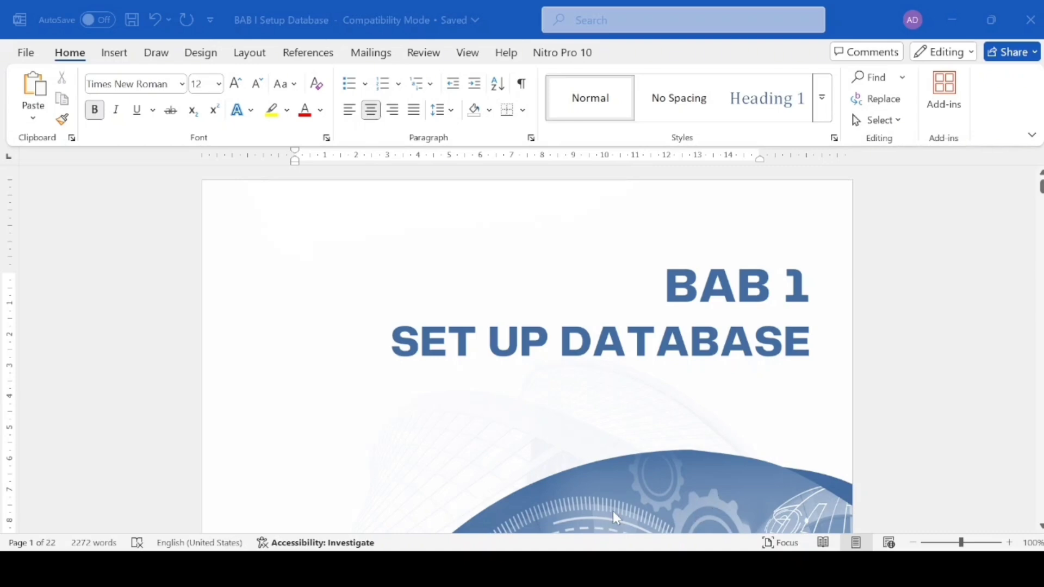
# Read the Pengertian Spreadsheet section of the BAB I Setup Database document, from the definition to the list of main features.
pyautogui.scroll(-4, 742, 433)
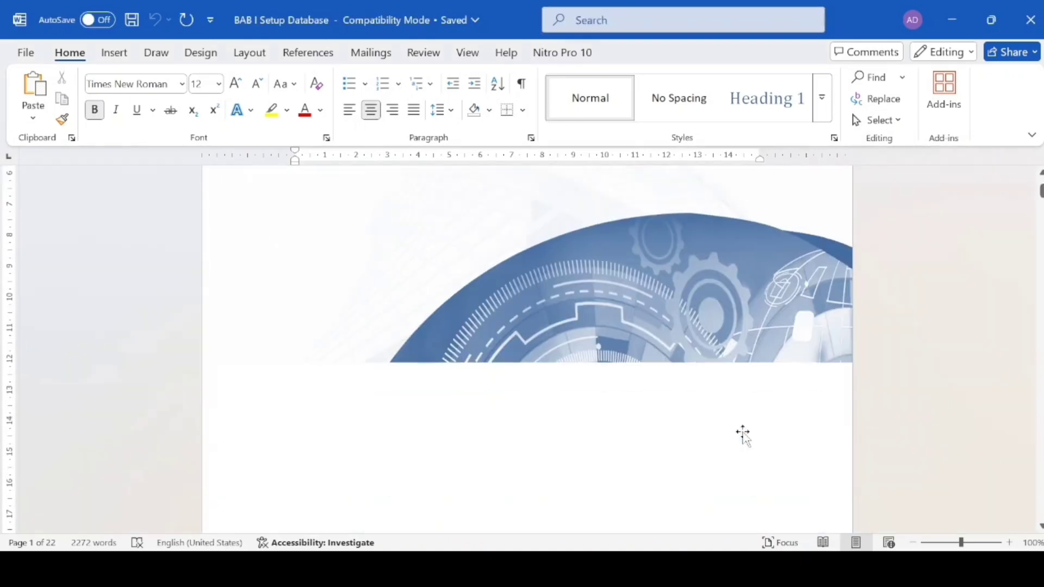
pyautogui.scroll(-10, 743, 433)
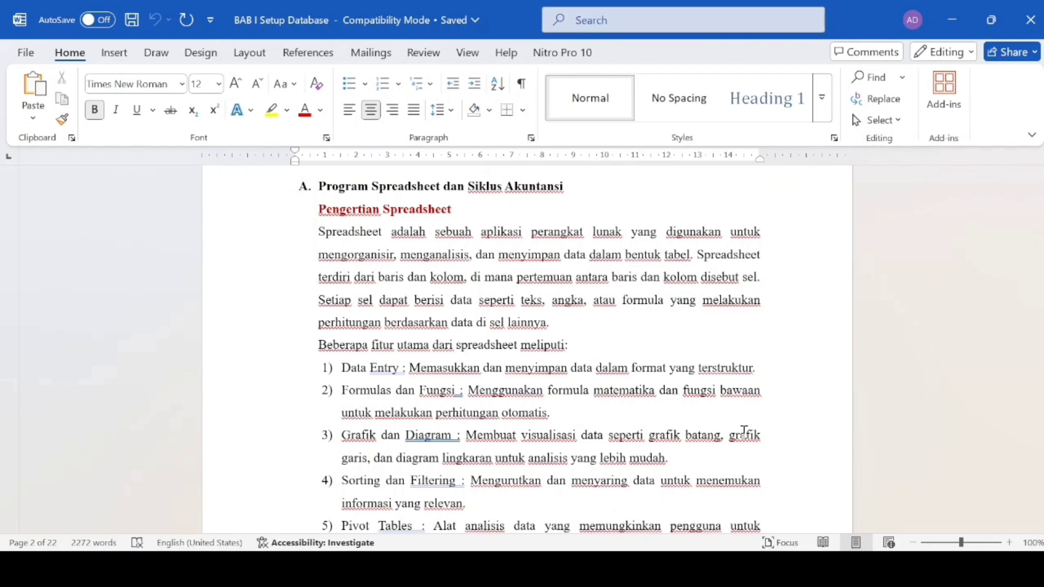
pyautogui.scroll(-1, 859, 350)
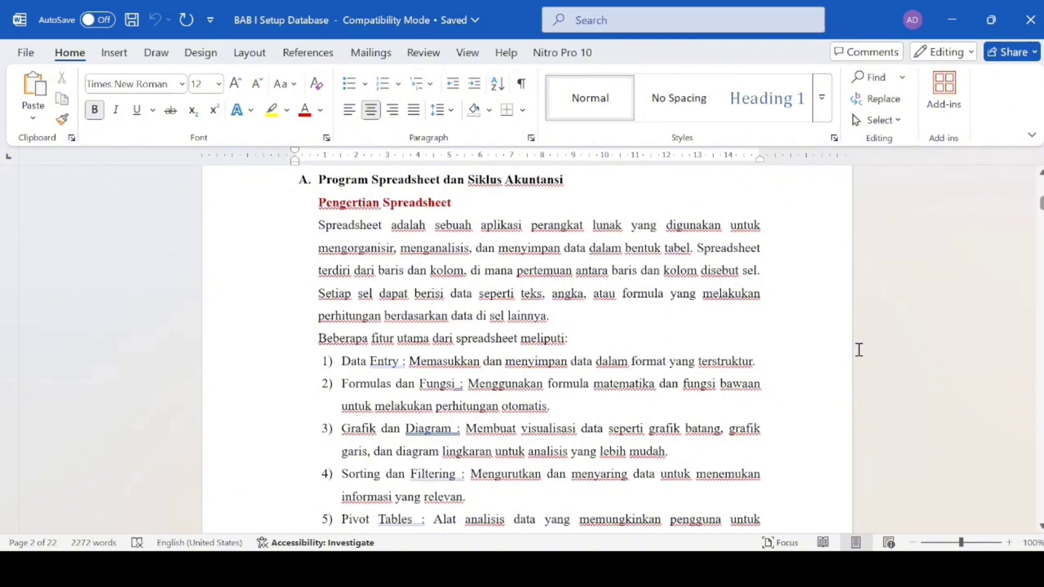
pyautogui.scroll(-2, 859, 349)
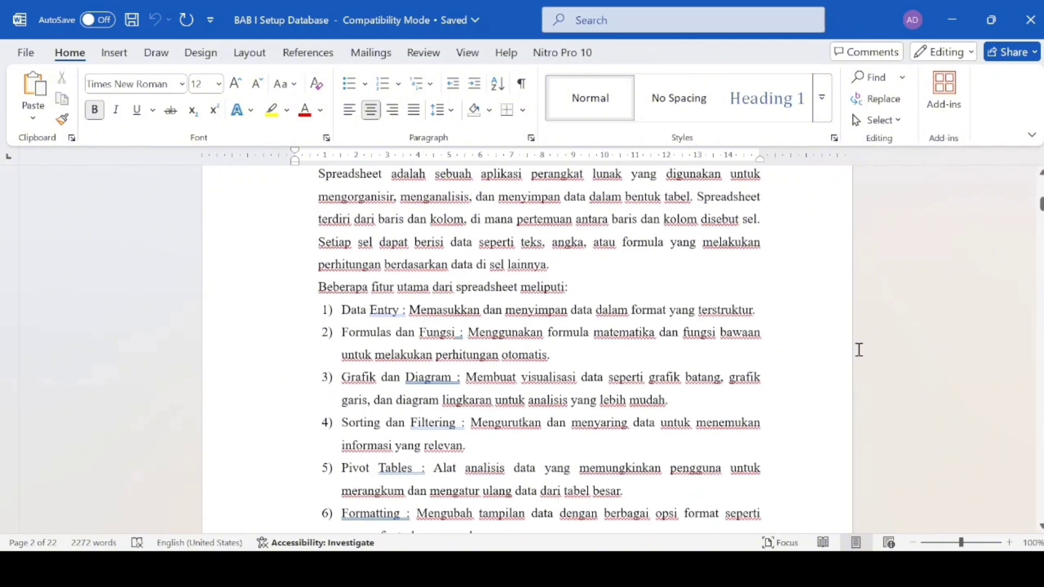
pyautogui.scroll(-2, 859, 350)
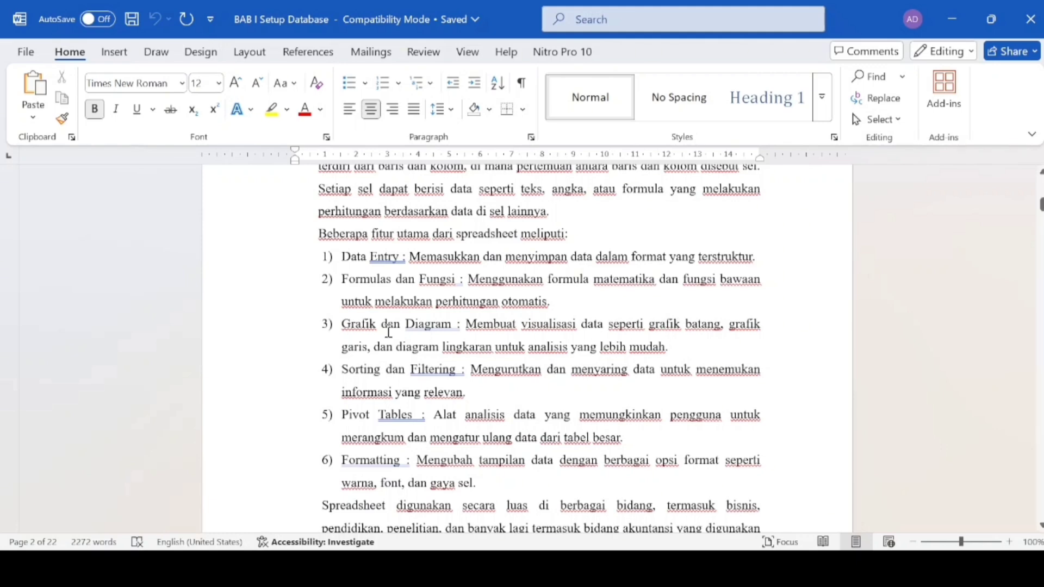
# Highlight the Grafik dan Diagram, Sorting dan Filtering, and Formatting items one after another while reading the spreadsheet feature list.
pyautogui.moveTo(342, 325); pyautogui.dragTo(677, 357)
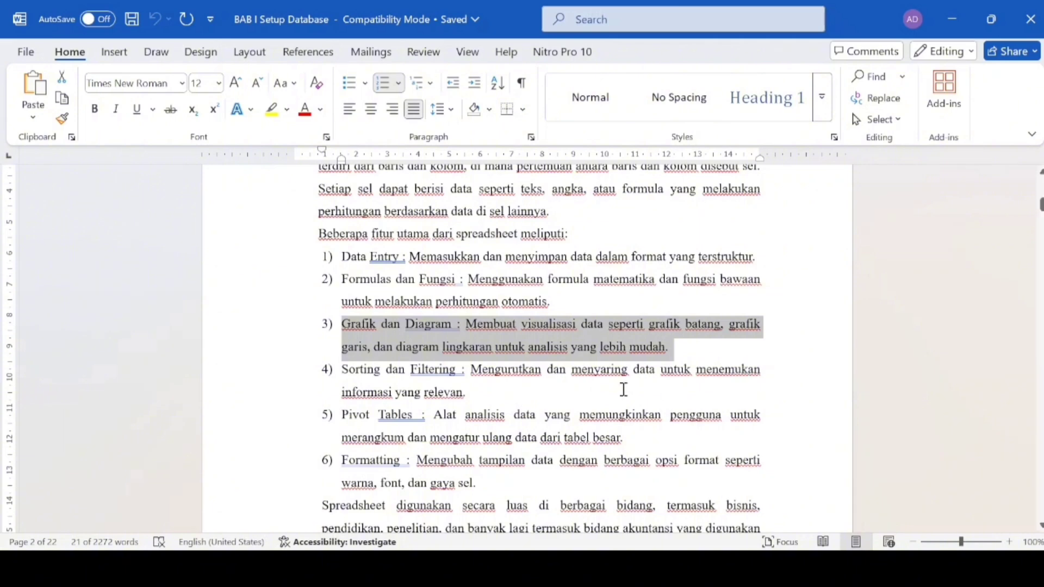
pyautogui.moveTo(343, 372); pyautogui.dragTo(481, 395)
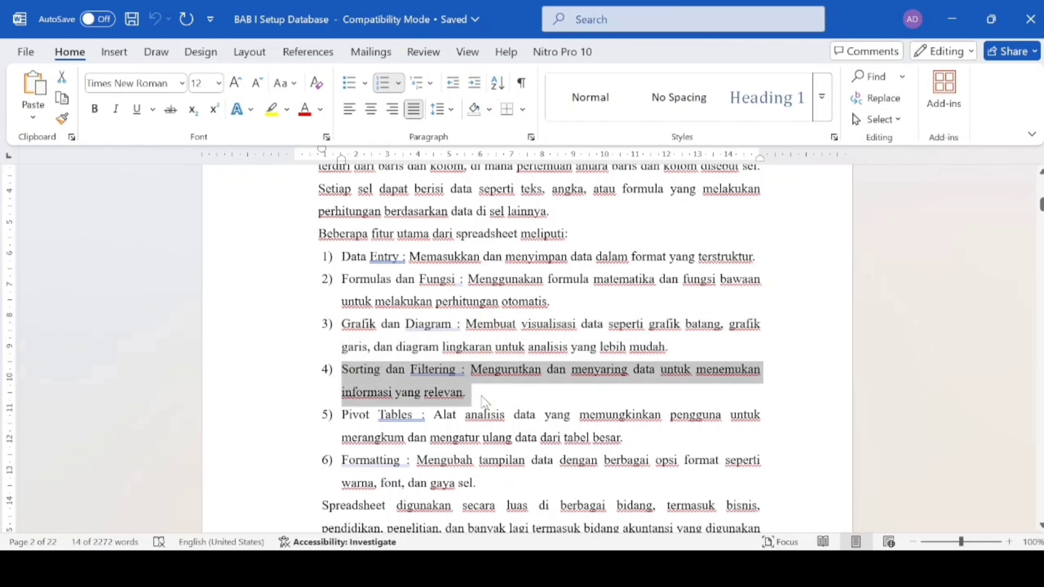
pyautogui.click(560, 404)
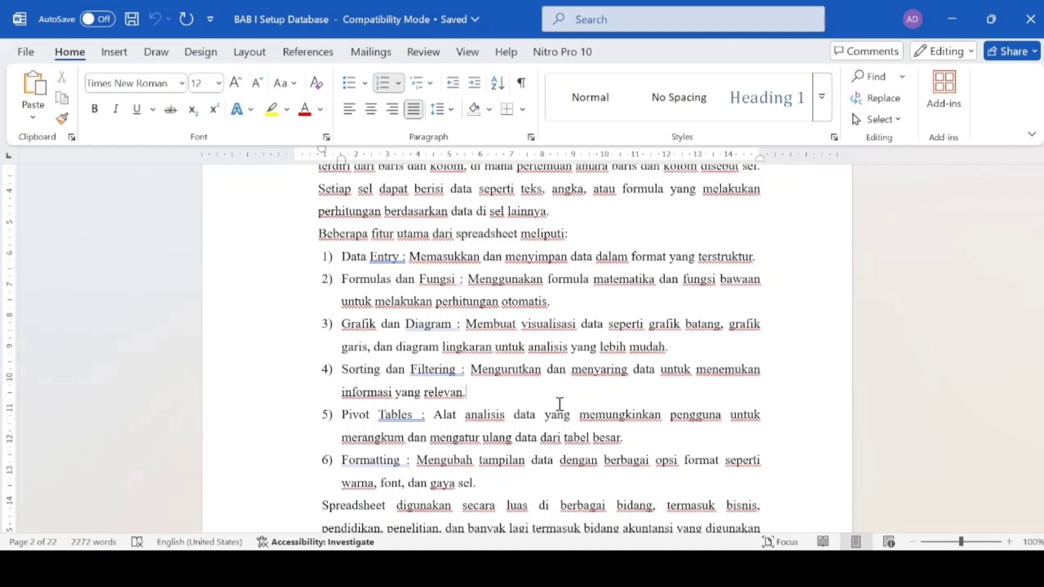
pyautogui.scroll(-3, 560, 404)
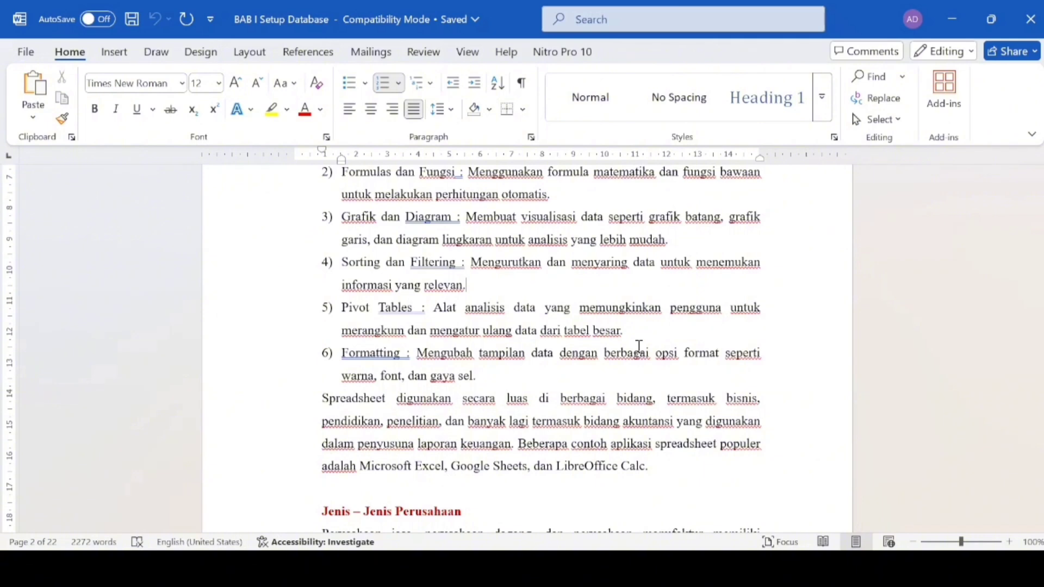
pyautogui.tripleClick(611, 349)
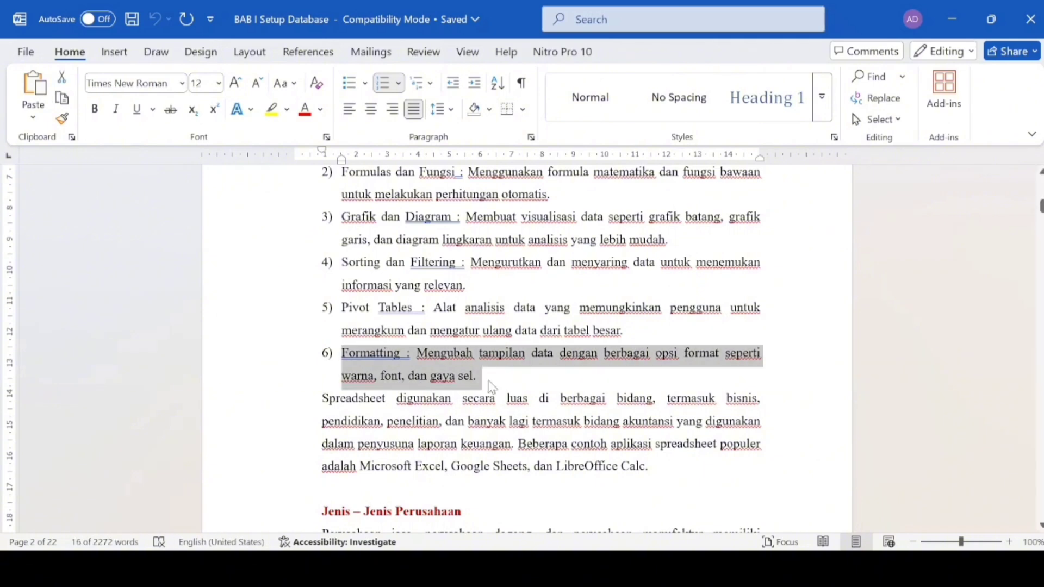
pyautogui.click(573, 382)
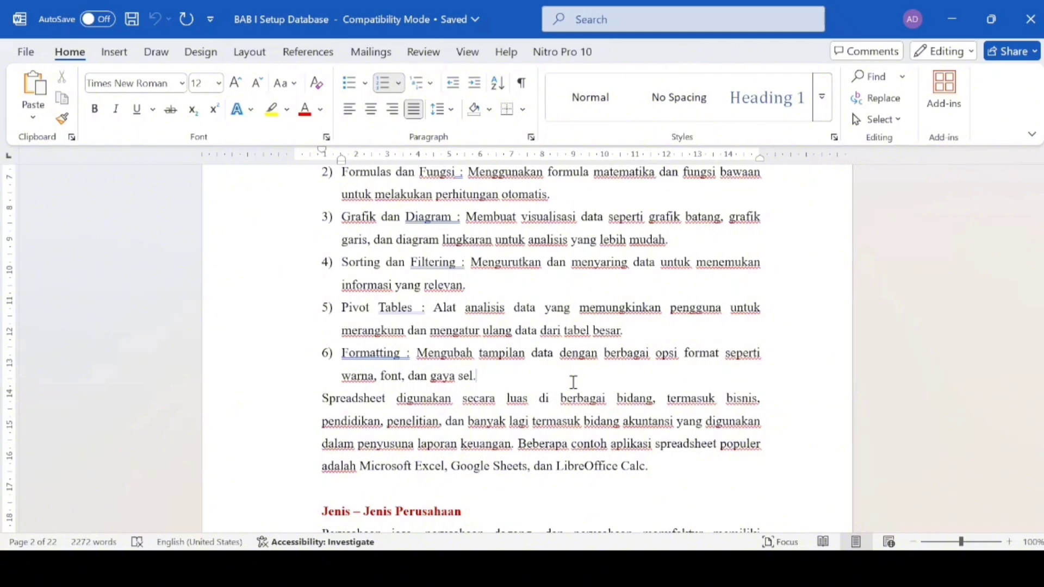
# Read the closing paragraph on spreadsheet use and the Jenis – Jenis Perusahaan section down to the Perusahaan Jasa examples.
pyautogui.scroll(-3, 573, 382)
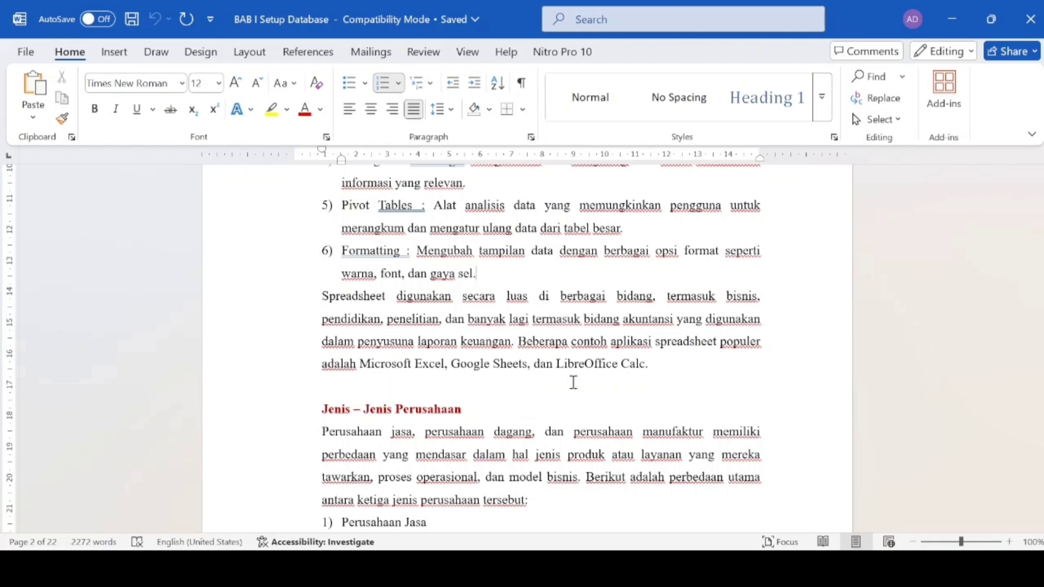
pyautogui.scroll(-5, 572, 382)
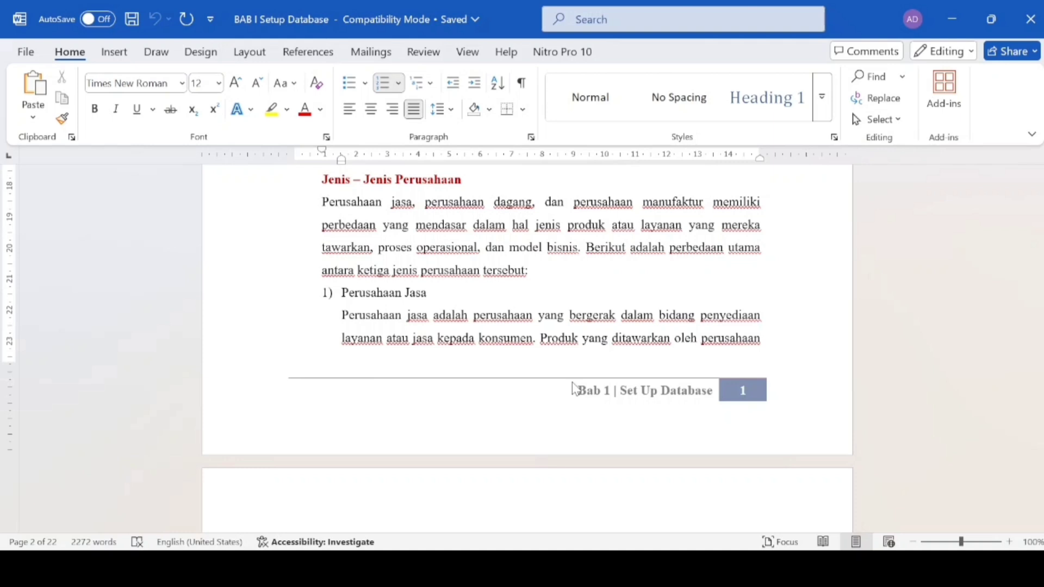
pyautogui.scroll(-2, 573, 388)
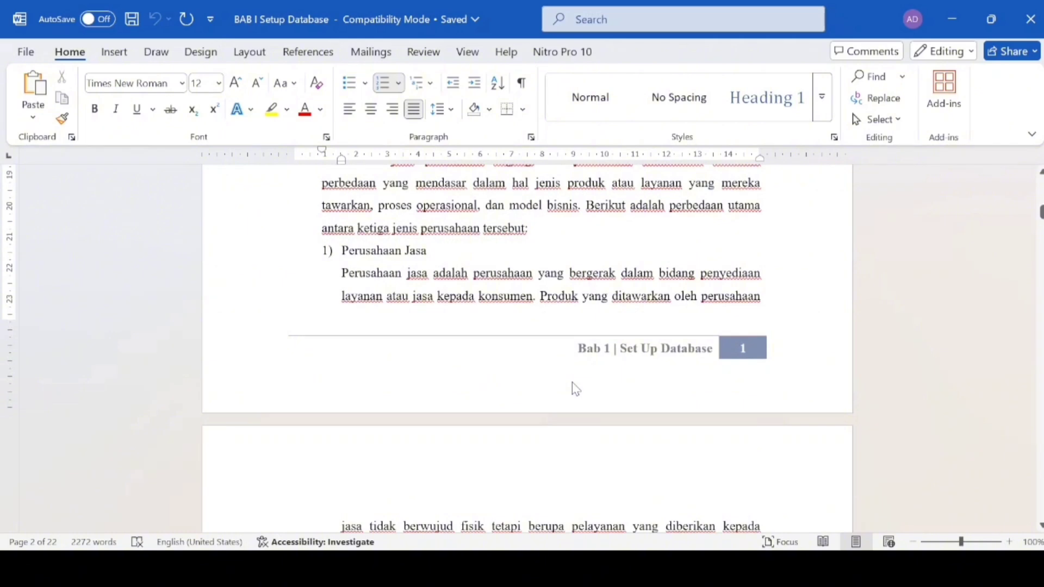
pyautogui.scroll(-2, 574, 386)
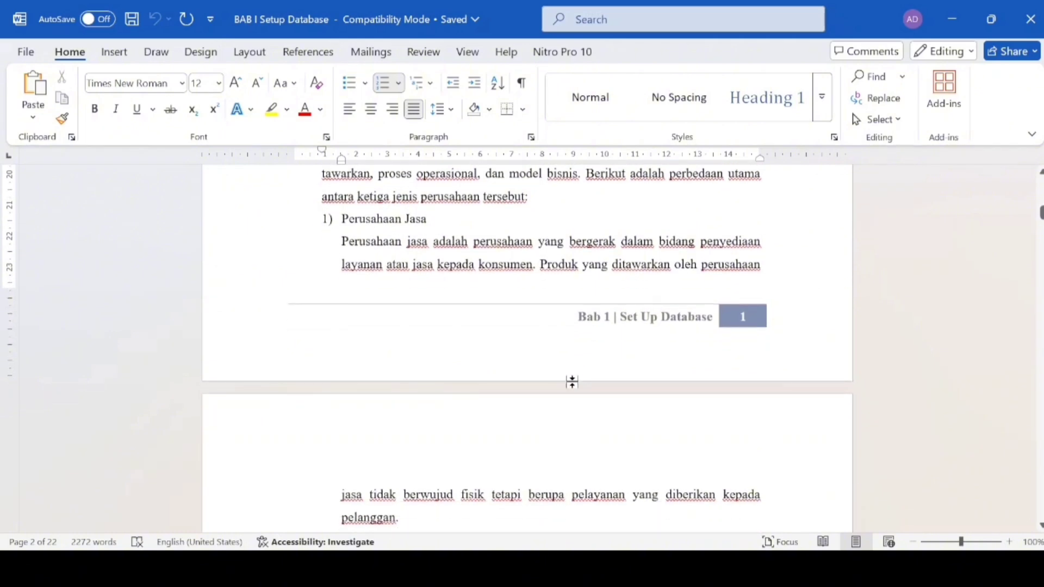
pyautogui.scroll(-2, 571, 383)
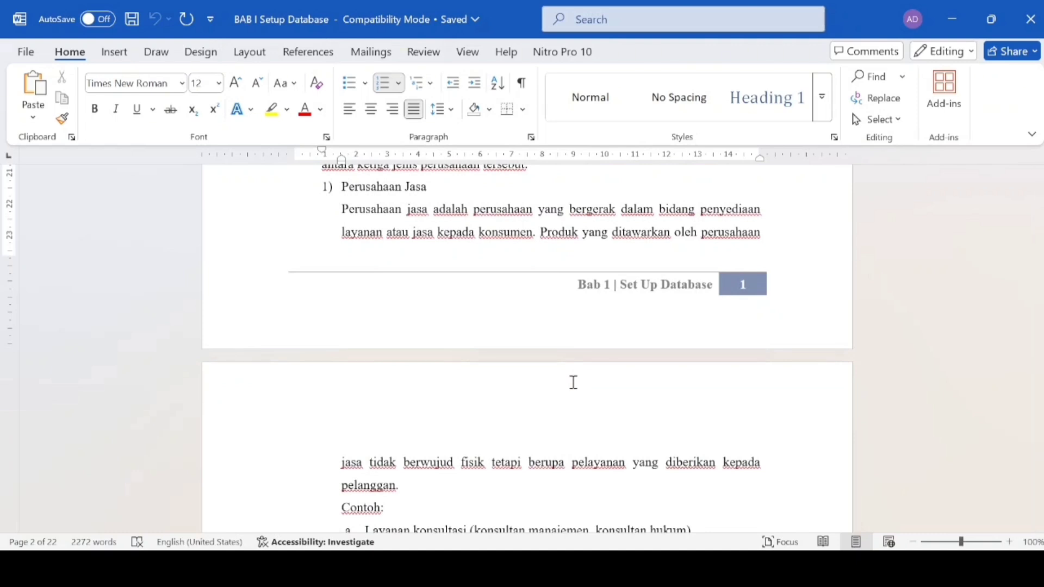
pyautogui.scroll(-8, 573, 383)
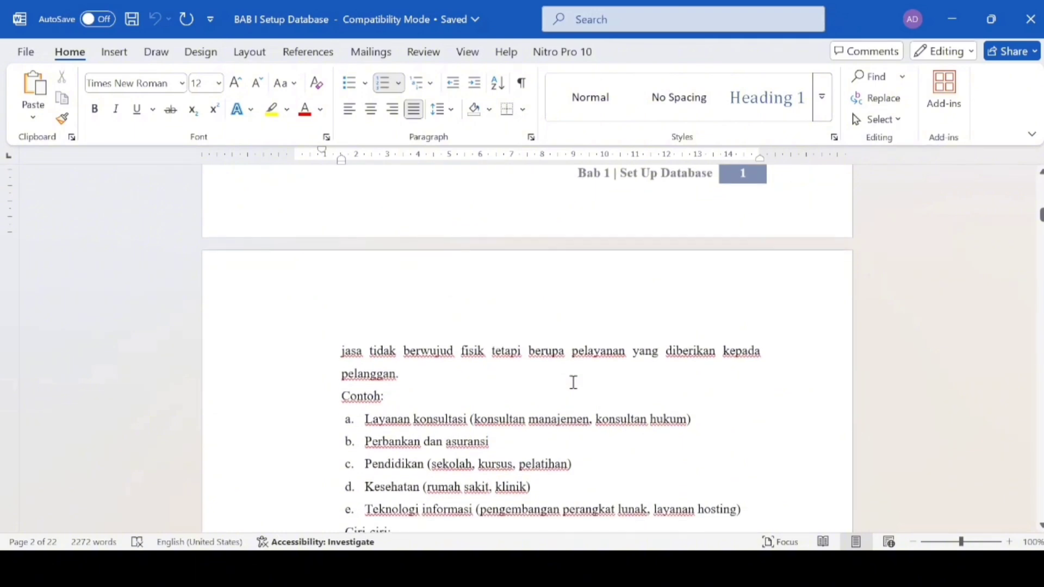
# Read the Perusahaan Jasa examples and characteristics, followed by the Perusahaan Dagang definition, examples and characteristics.
pyautogui.scroll(-3, 573, 383)
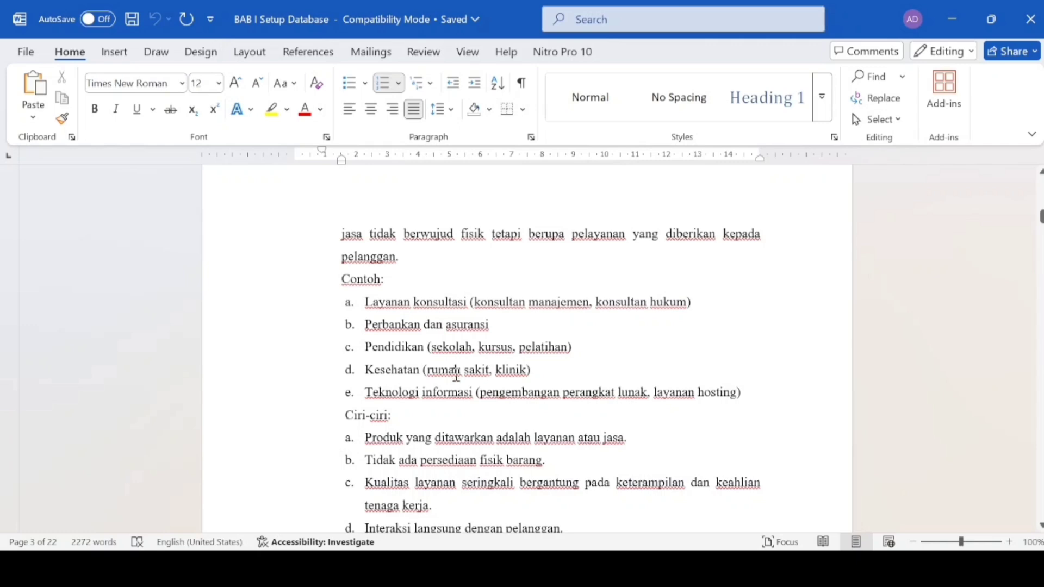
pyautogui.scroll(-5, 530, 376)
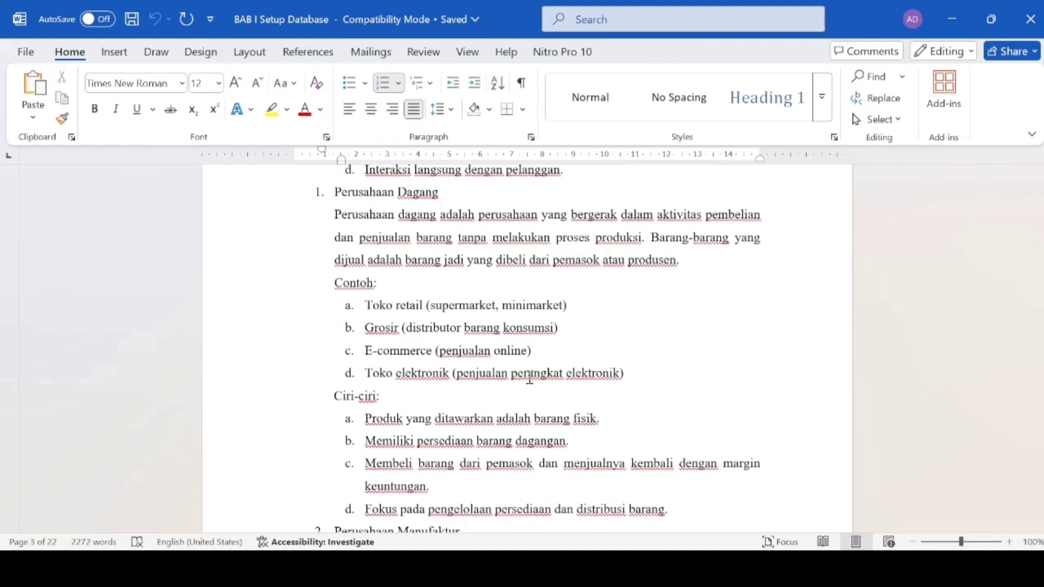
pyautogui.scroll(-3, 530, 377)
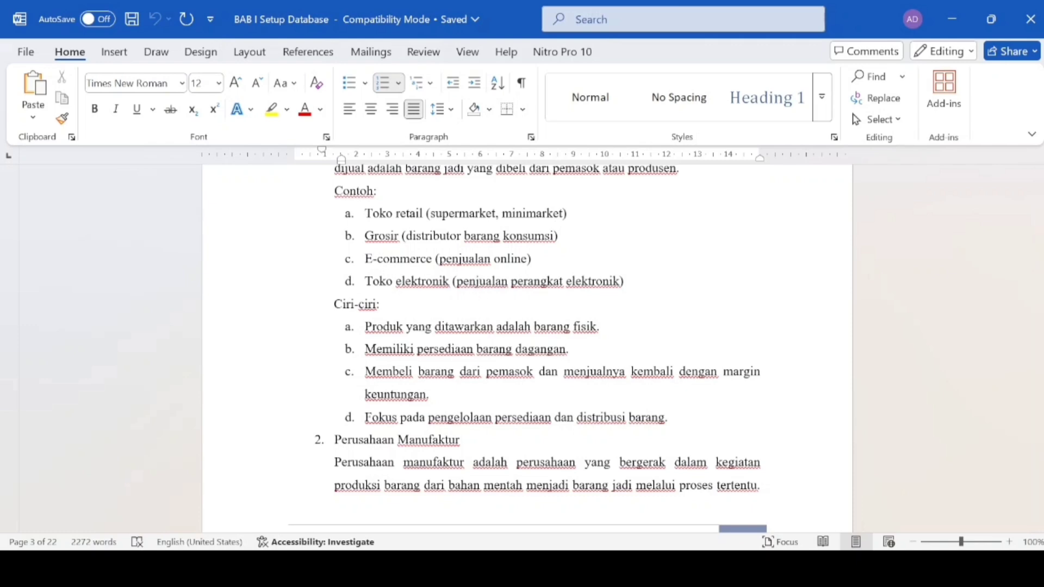
# Read the Perusahaan Manufaktur section, covering its definition, the Contoh list and the Ciri-ciri list.
pyautogui.scroll(-3, 616, 334)
pyautogui.scroll(-1, 616, 335)
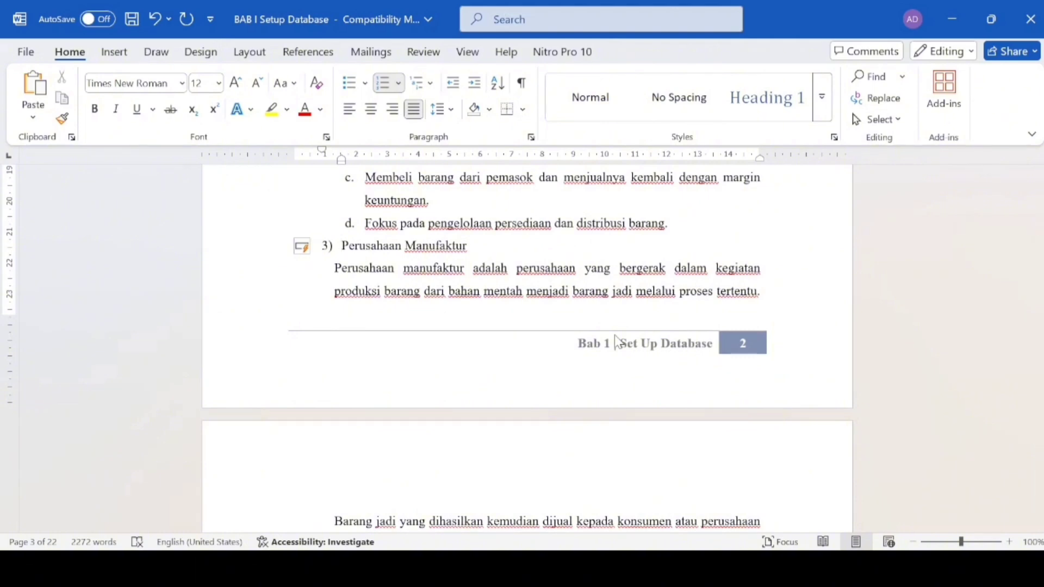
pyautogui.scroll(-1, 616, 342)
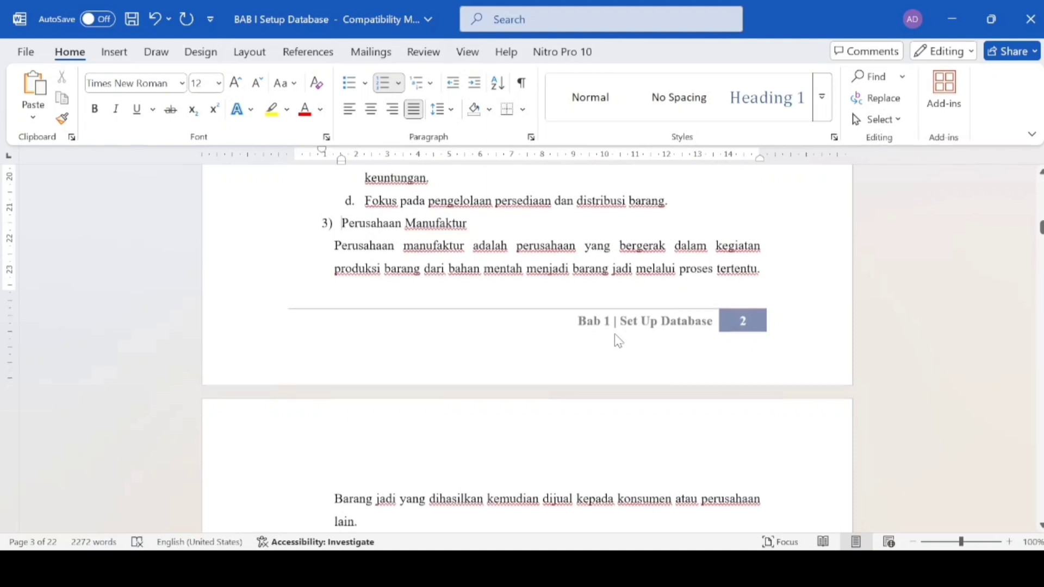
pyautogui.scroll(-1, 618, 341)
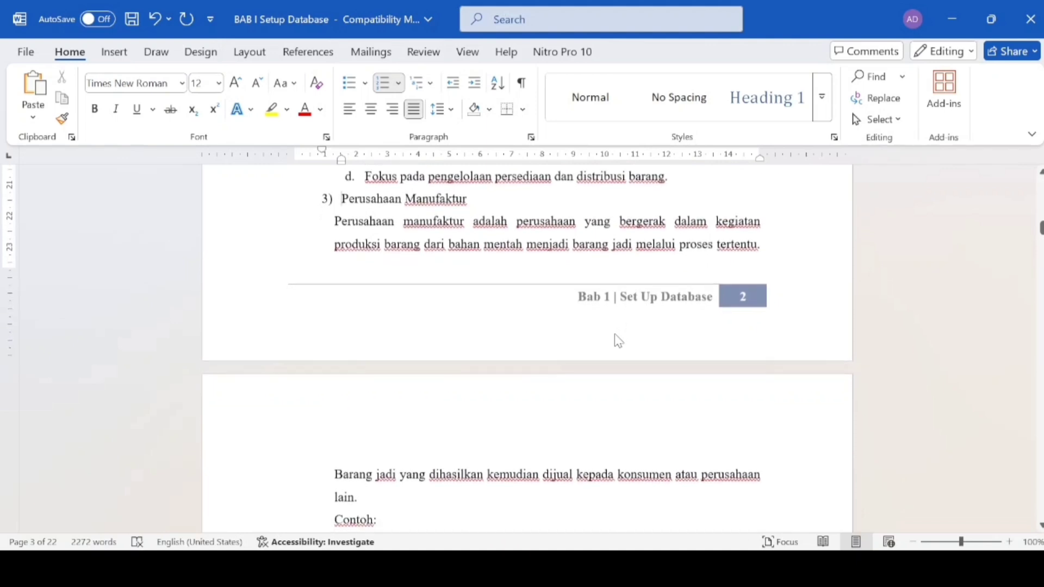
pyautogui.scroll(-5, 618, 341)
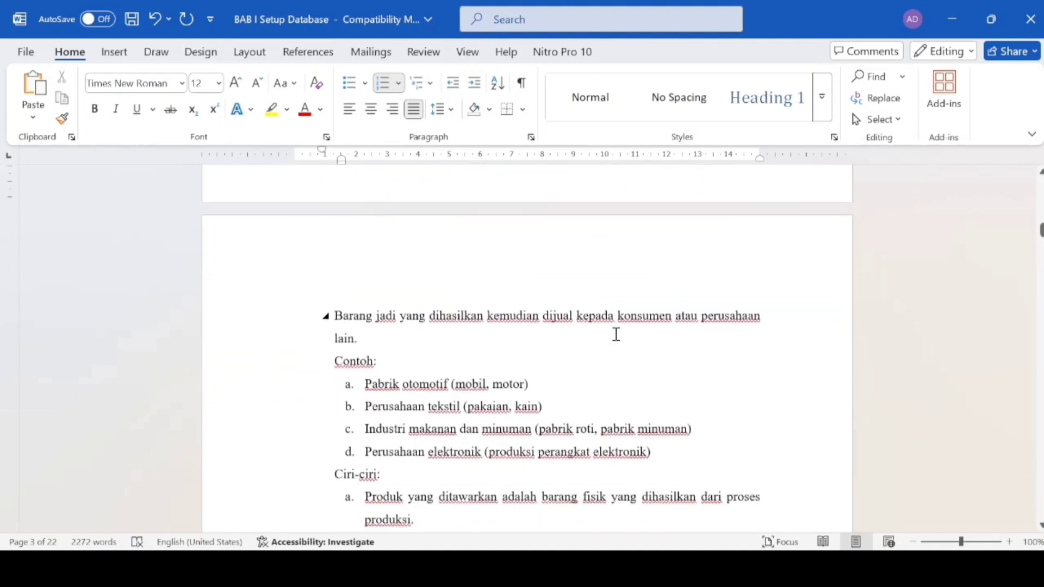
pyautogui.scroll(-3, 616, 334)
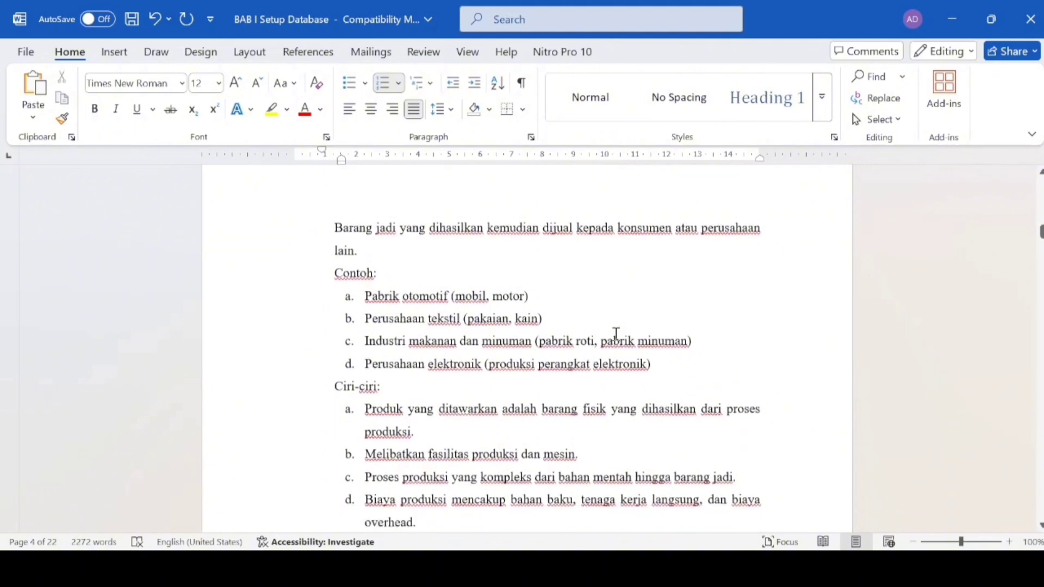
pyautogui.scroll(-7, 616, 334)
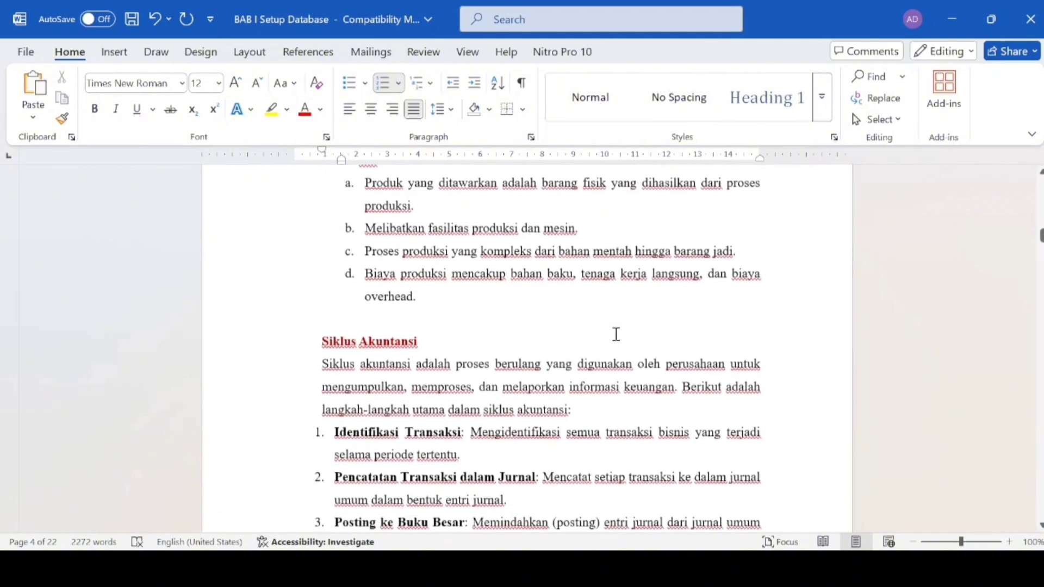
pyautogui.scroll(4, 616, 334)
pyautogui.scroll(-1, 616, 334)
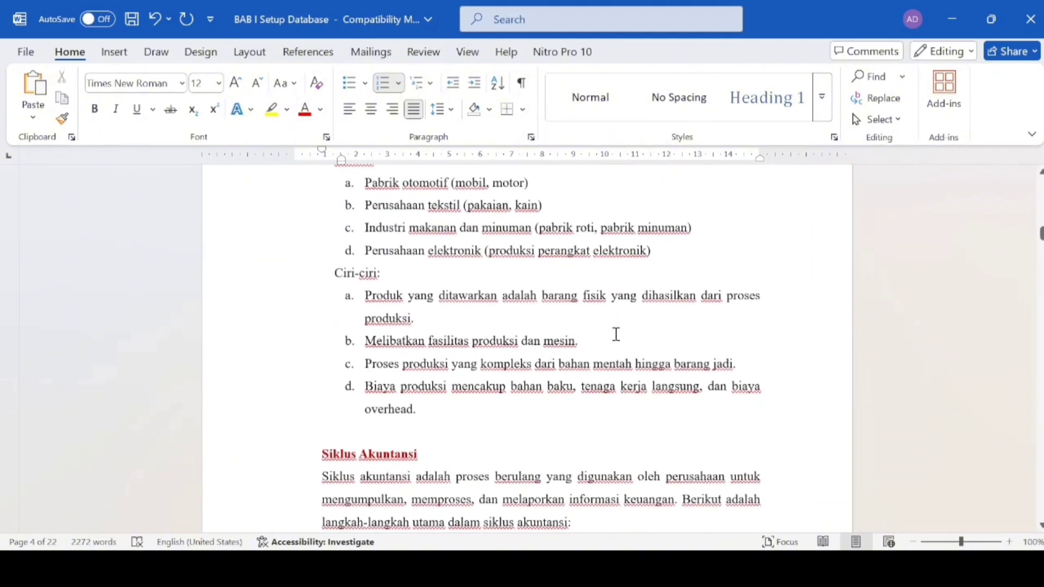
pyautogui.scroll(-1, 616, 334)
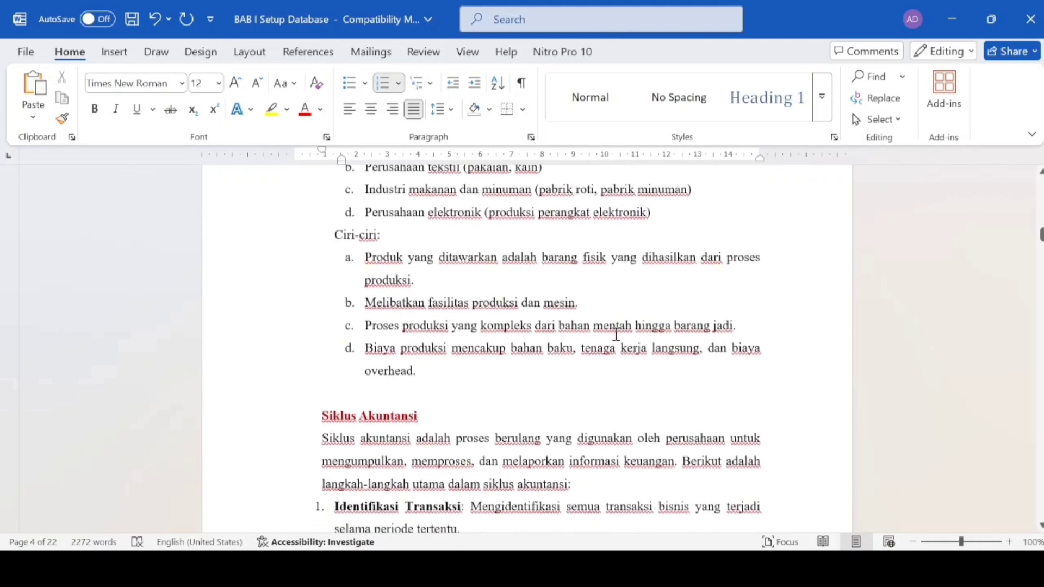
# Read the Siklus Akuntansi definition and its steps 1 to 6, from Identifikasi Transaksi to Neraca Saldo Disesuaikan.
pyautogui.scroll(-3, 616, 334)
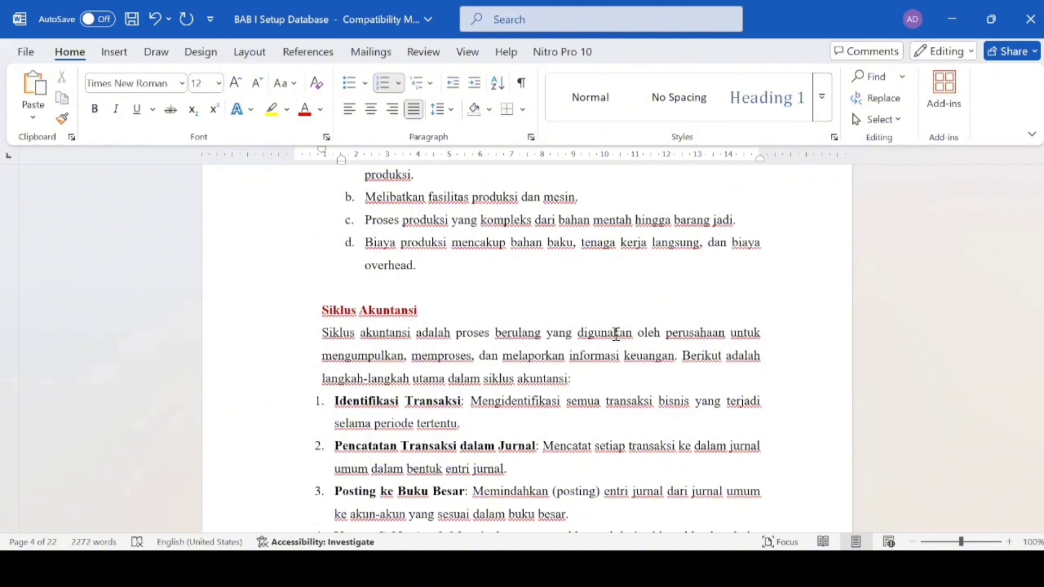
pyautogui.scroll(-2, 616, 334)
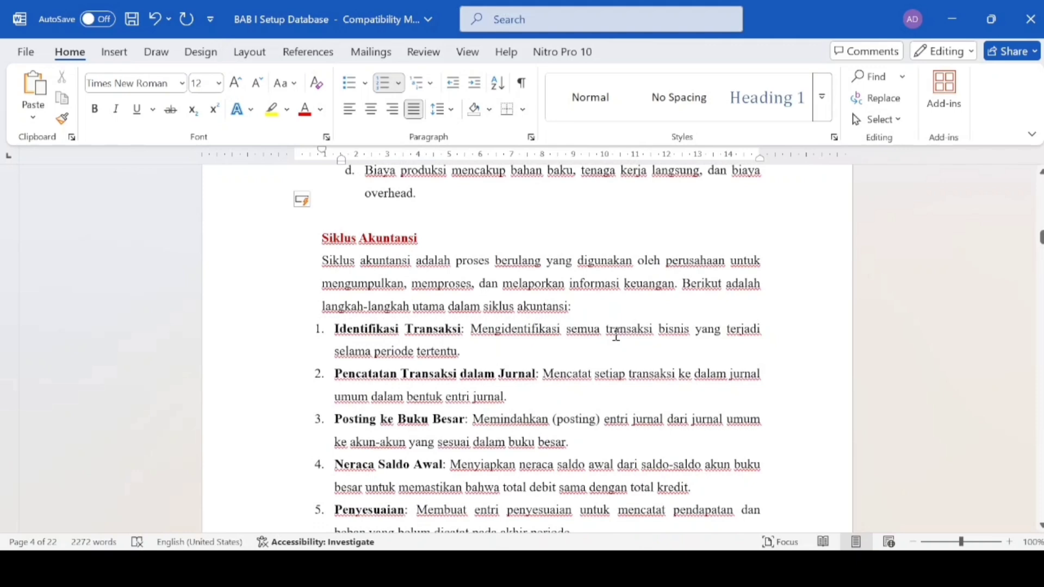
pyautogui.scroll(-1, 616, 333)
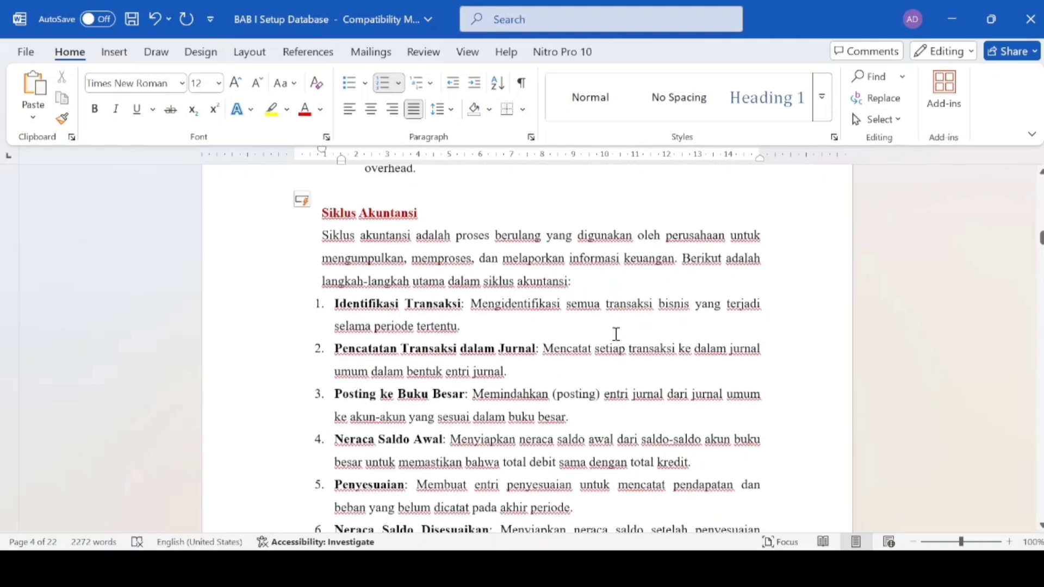
pyautogui.scroll(-1, 616, 334)
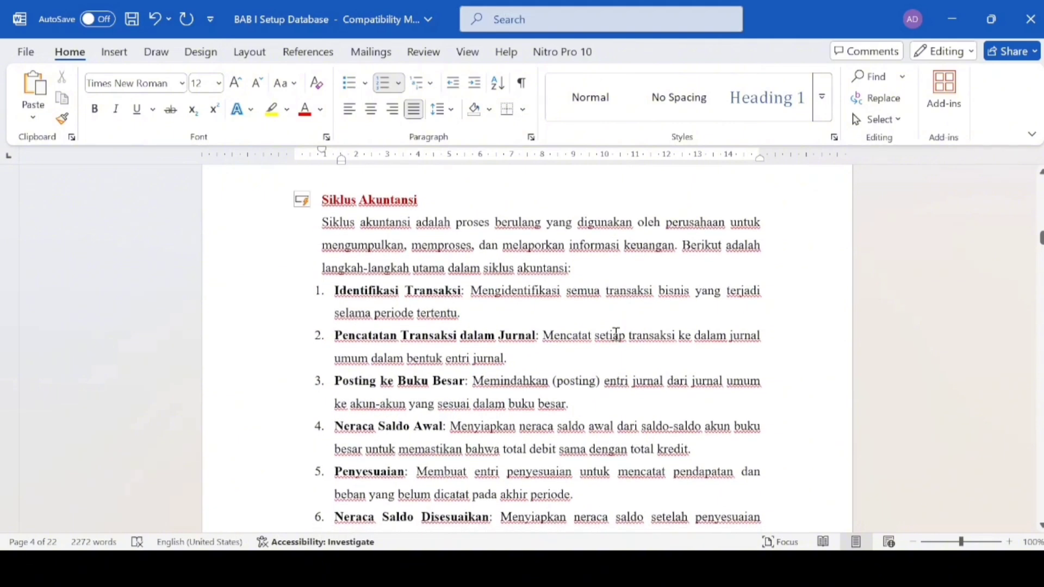
pyautogui.scroll(2, 616, 334)
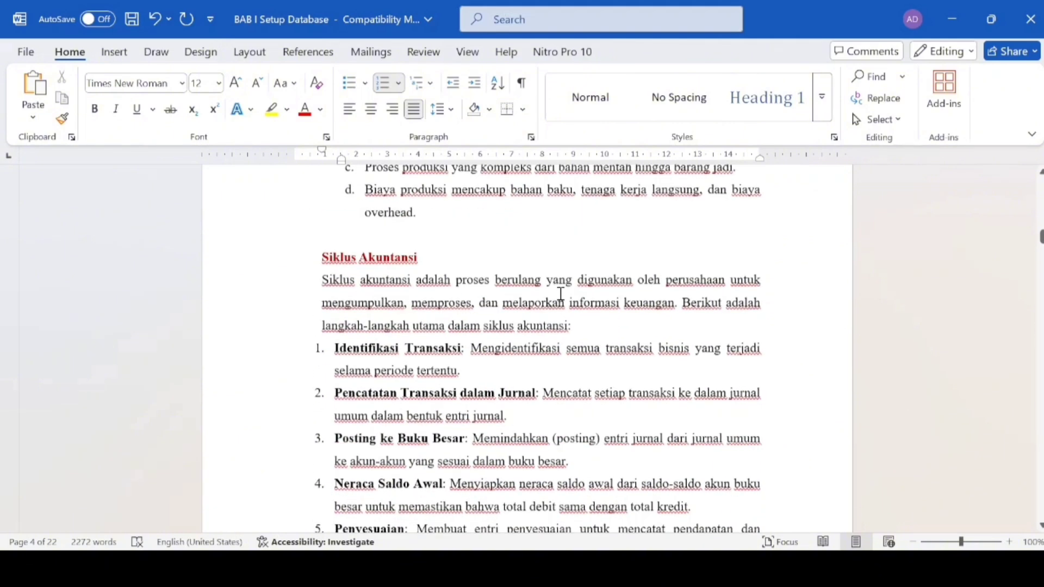
pyautogui.scroll(-2, 560, 294)
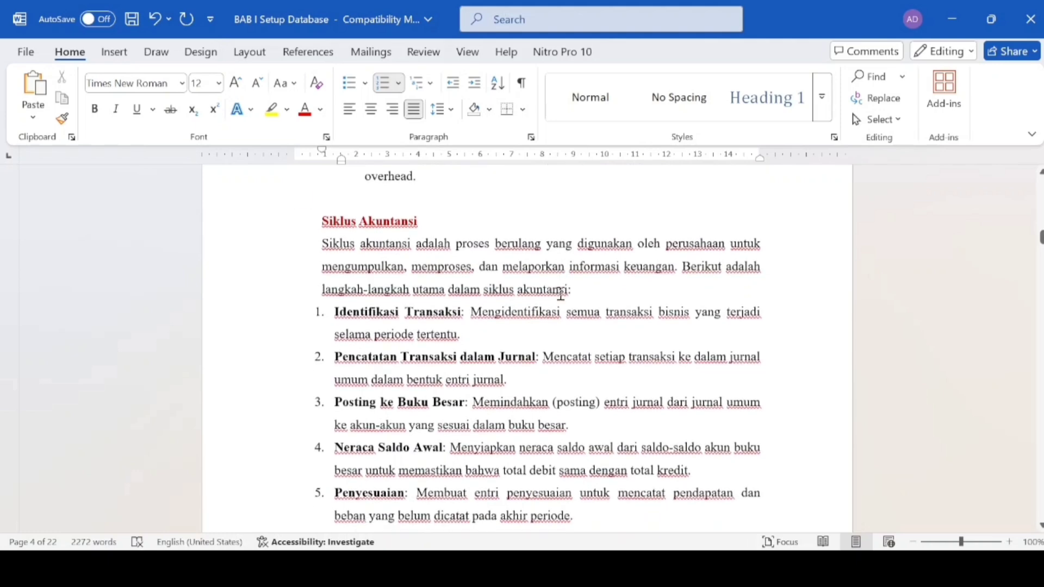
pyautogui.scroll(-1, 560, 294)
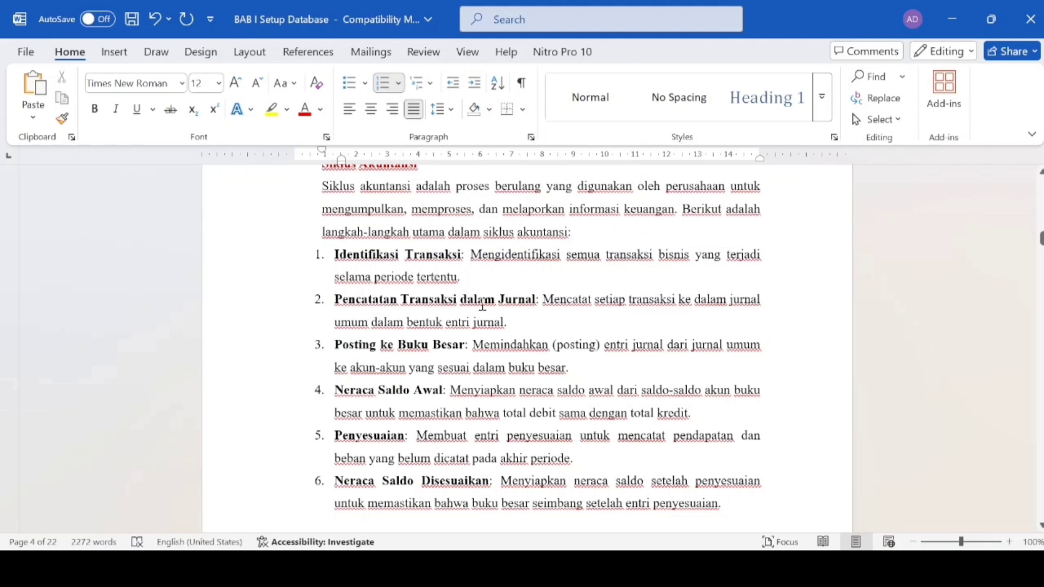
pyautogui.scroll(-2, 491, 306)
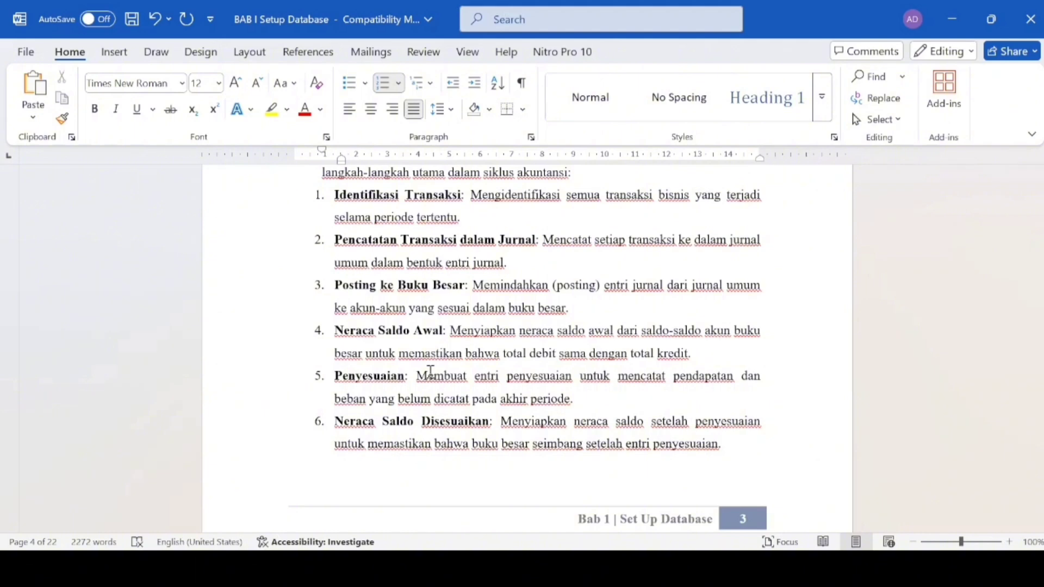
pyautogui.scroll(-1, 431, 371)
pyautogui.scroll(-1, 433, 379)
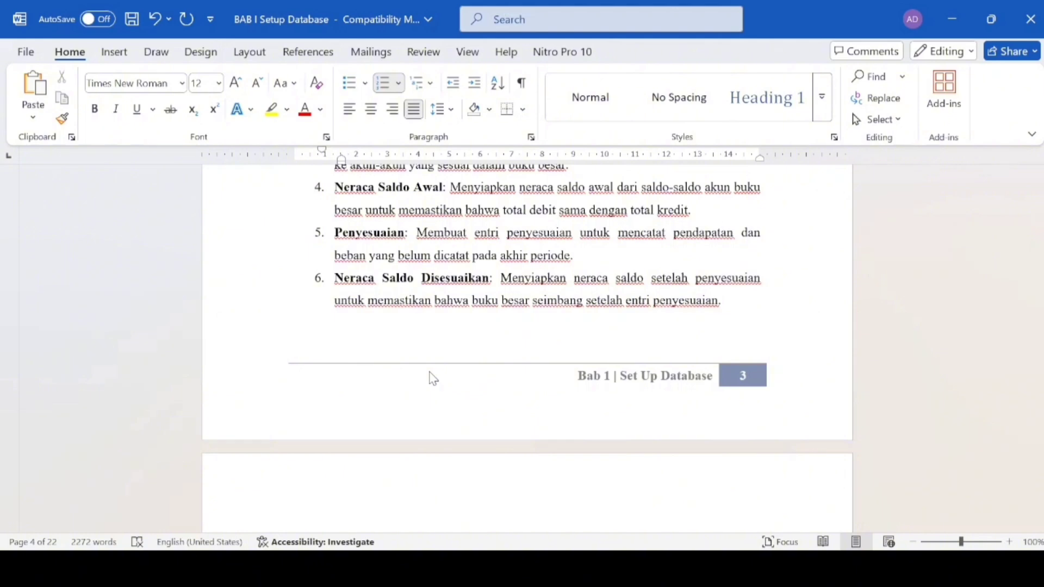
# Read accounting cycle steps 7 to 10, from Penyusunan Laporan Keuangan to Entitas Baru.
pyautogui.scroll(-5, 433, 379)
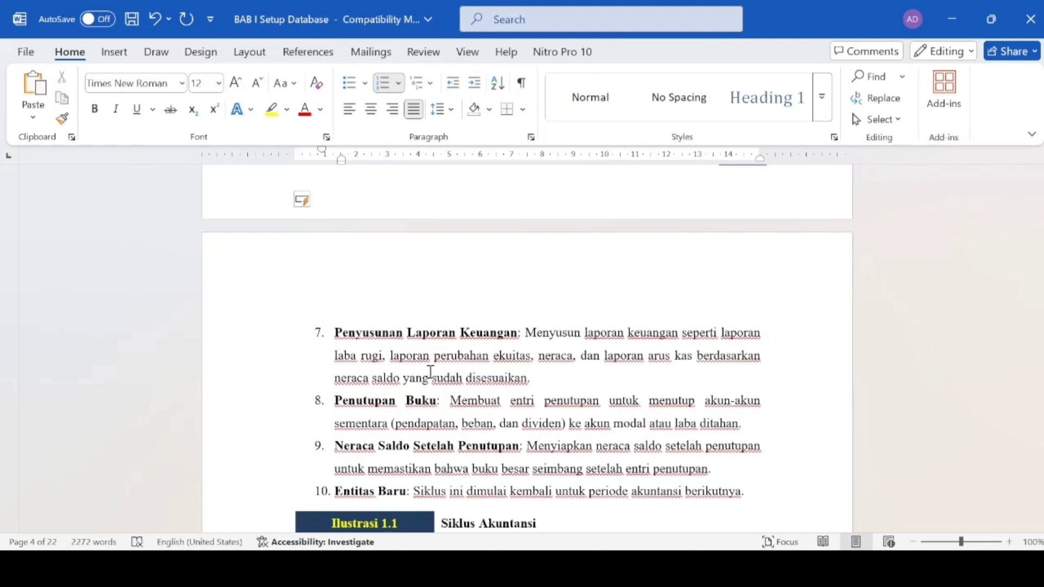
pyautogui.scroll(-1, 430, 373)
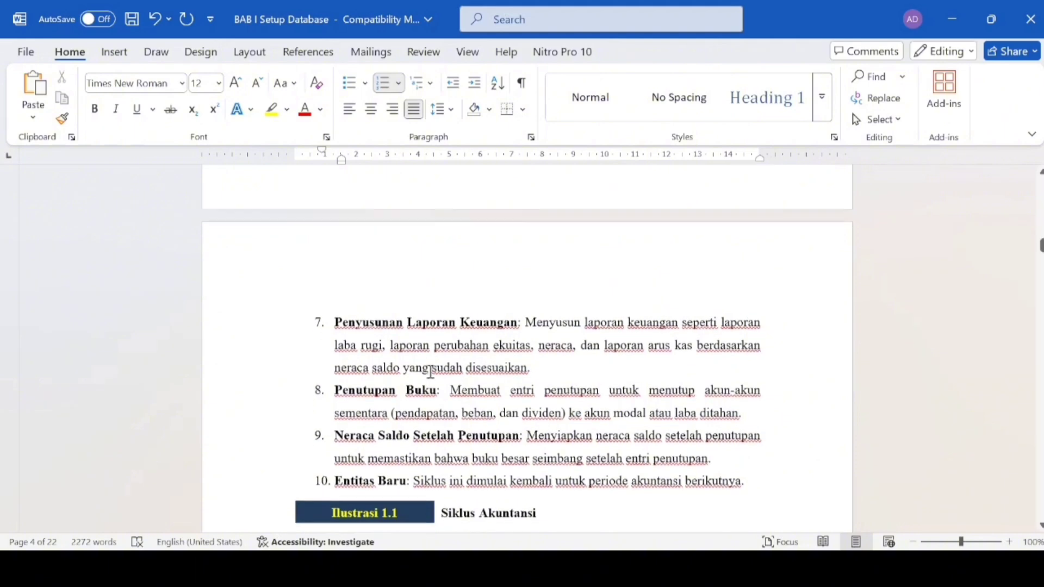
pyautogui.scroll(-1, 430, 373)
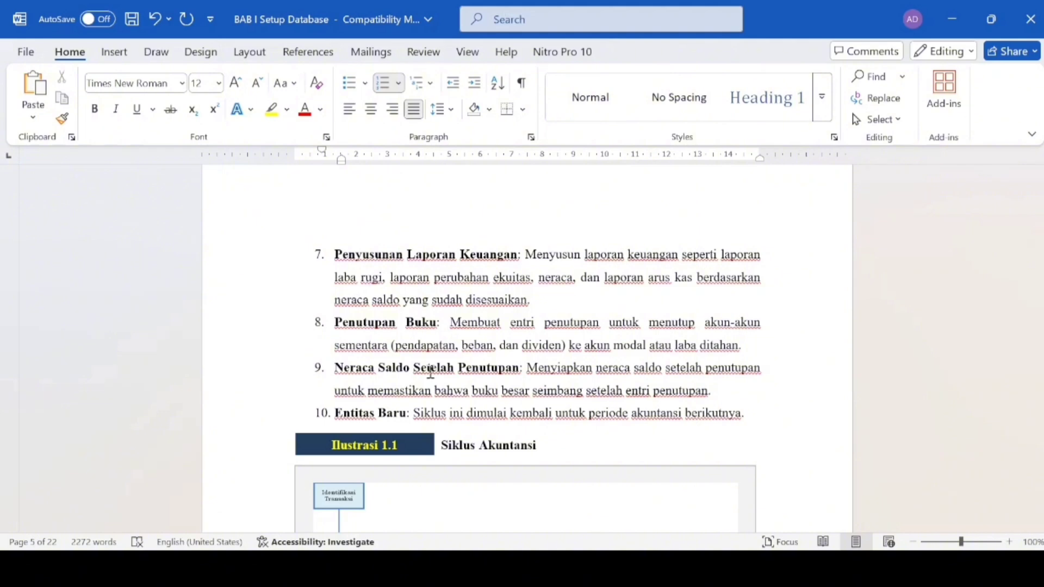
pyautogui.scroll(-1, 430, 371)
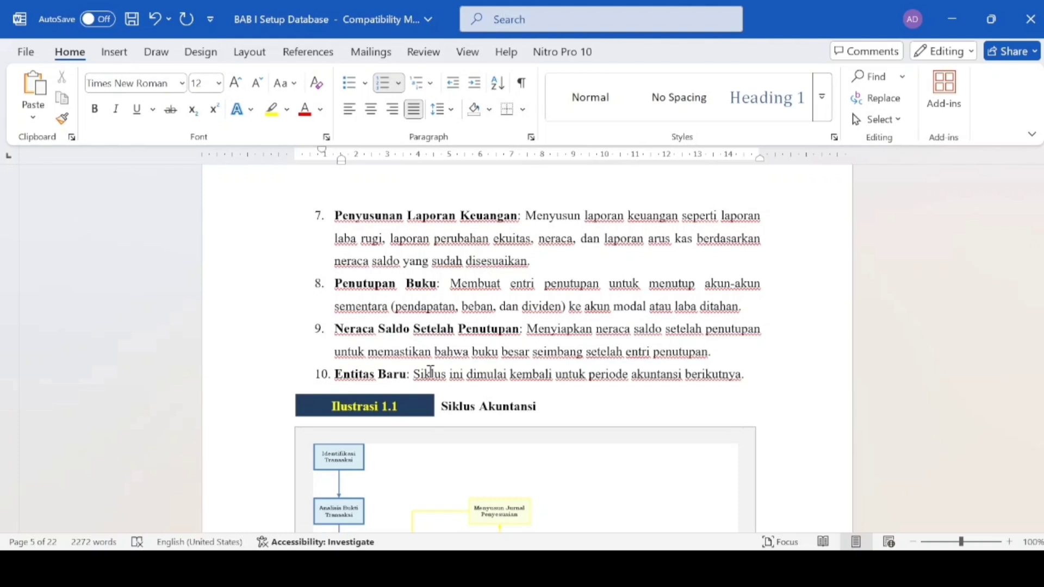
# Examine the Ilustrasi 1.1 Siklus Akuntansi flowchart, from Identifikasi Transaksi to Penyusunan Laporan Keuangan, including its phase legend.
pyautogui.scroll(-3, 430, 372)
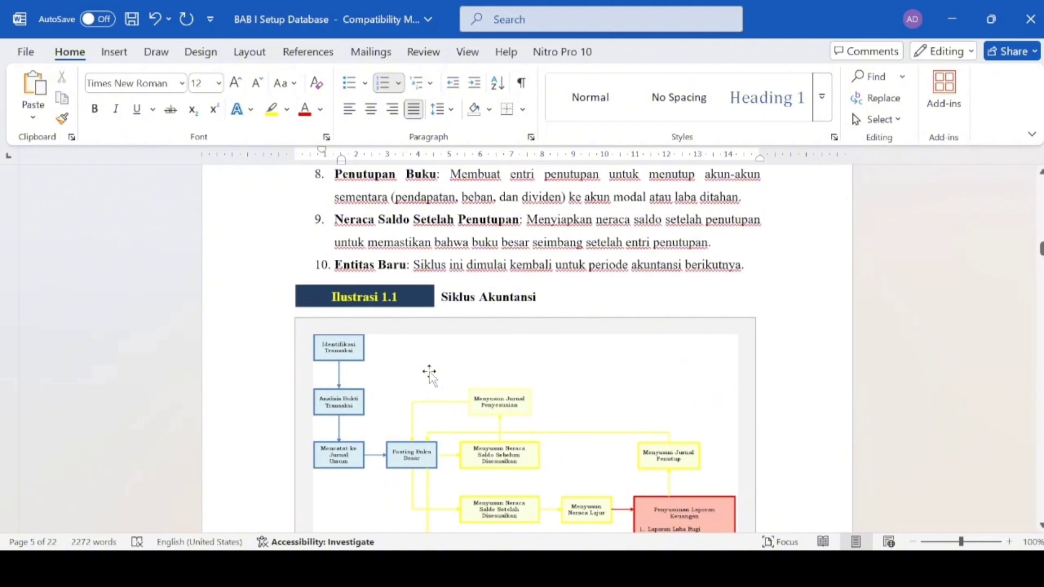
pyautogui.scroll(-2, 430, 375)
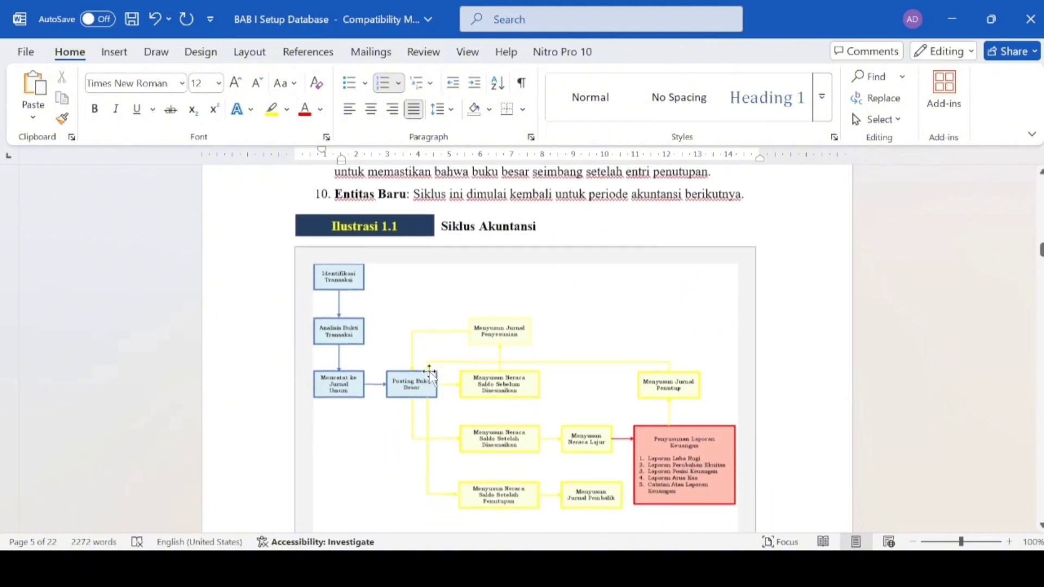
pyautogui.scroll(-2, 430, 375)
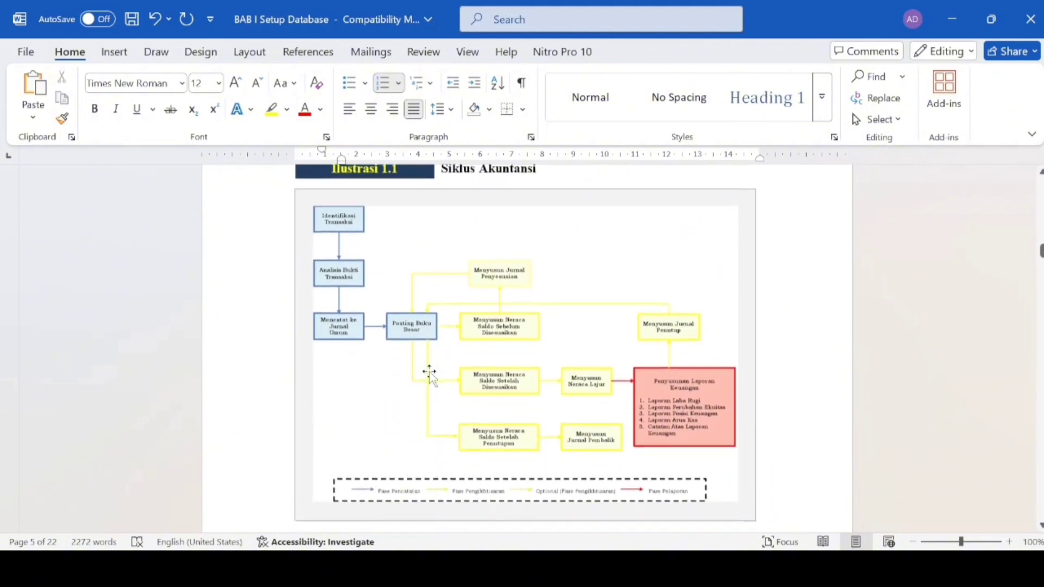
pyautogui.scroll(1, 430, 375)
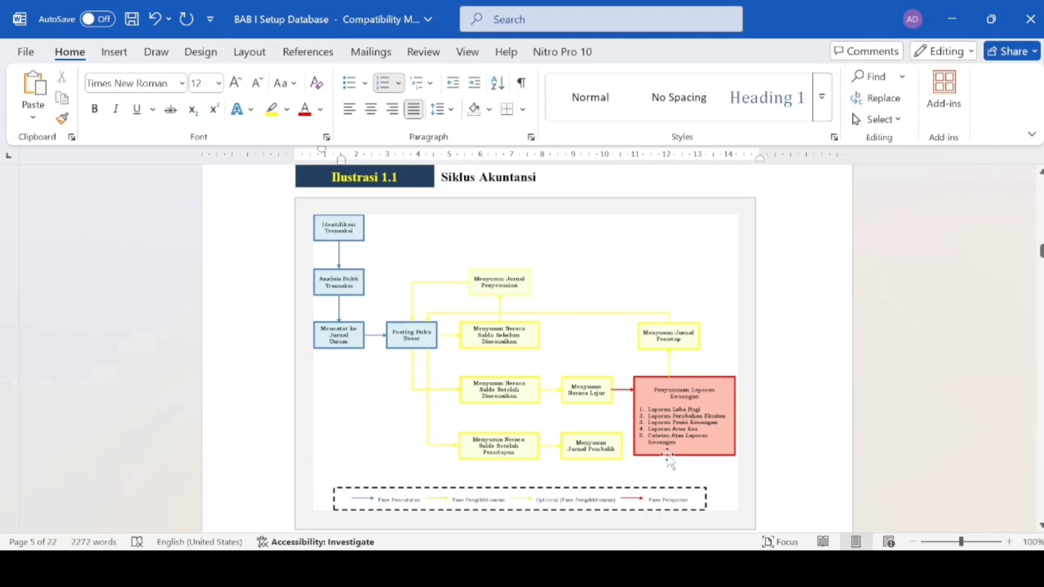
# Read the Fungsi Logikal section, covering the IF, IFERROR, AND, OR, CONCATENATE and VLOOKUP functions and their highlighted syntax.
pyautogui.scroll(-12, 717, 421)
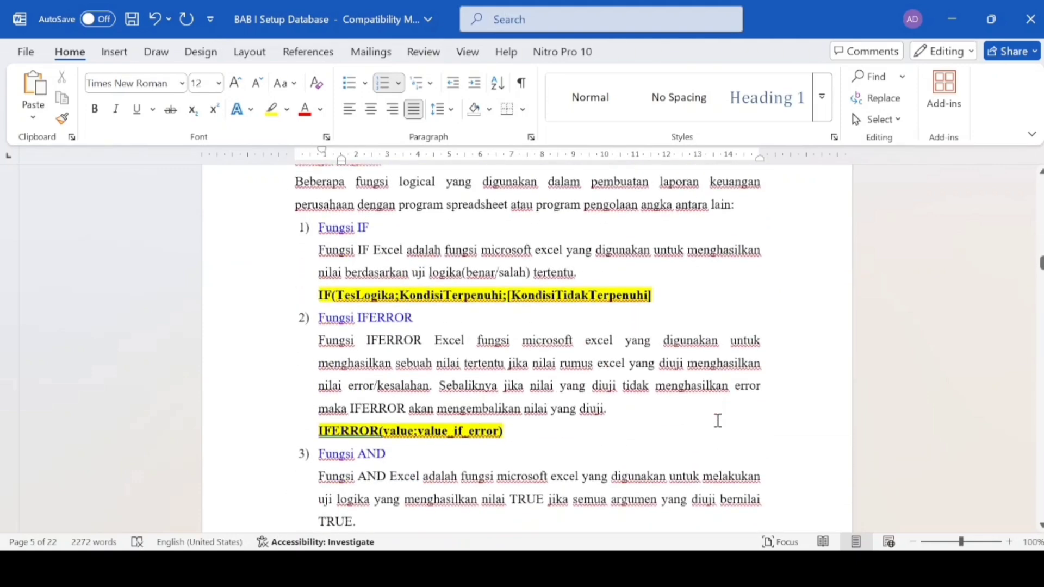
pyautogui.scroll(1, 717, 421)
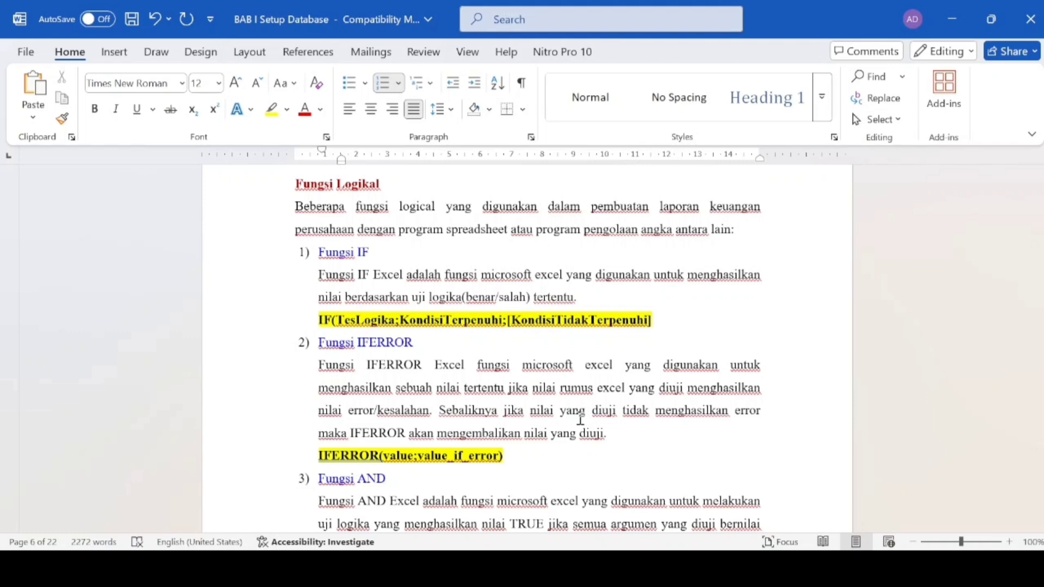
pyautogui.scroll(-3, 580, 420)
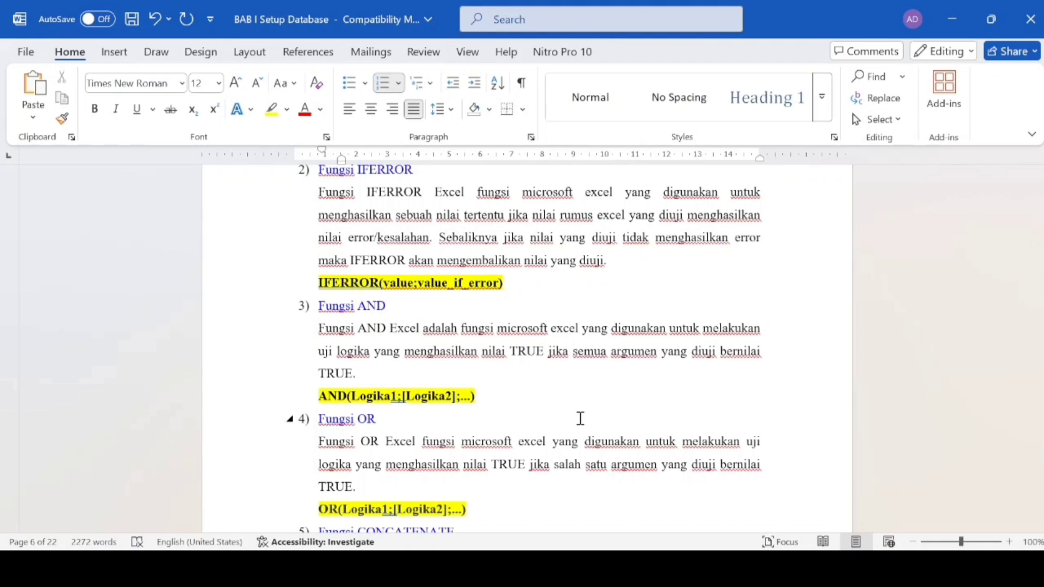
pyautogui.scroll(-3, 580, 418)
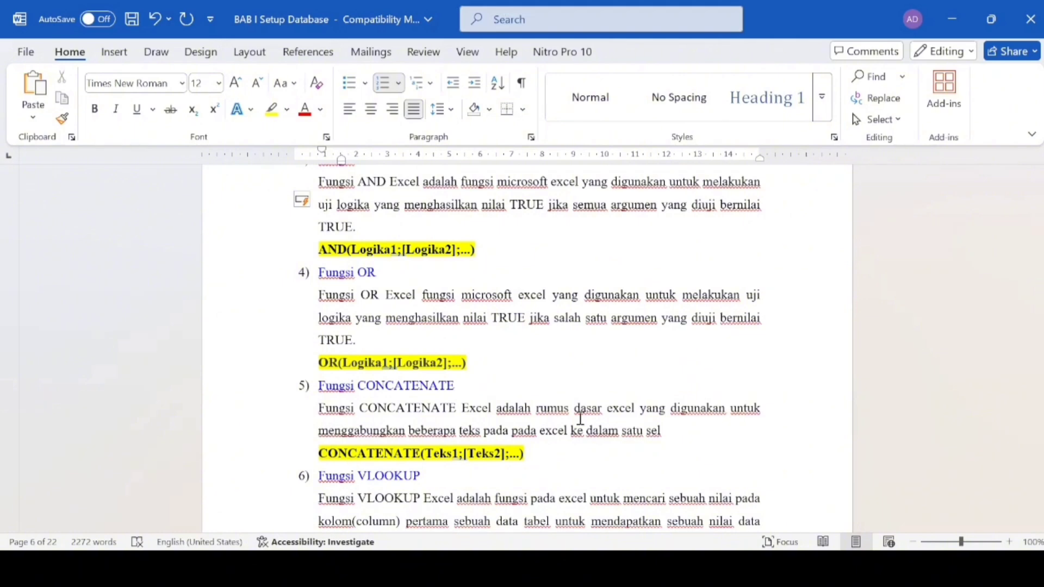
pyautogui.scroll(2, 435, 236)
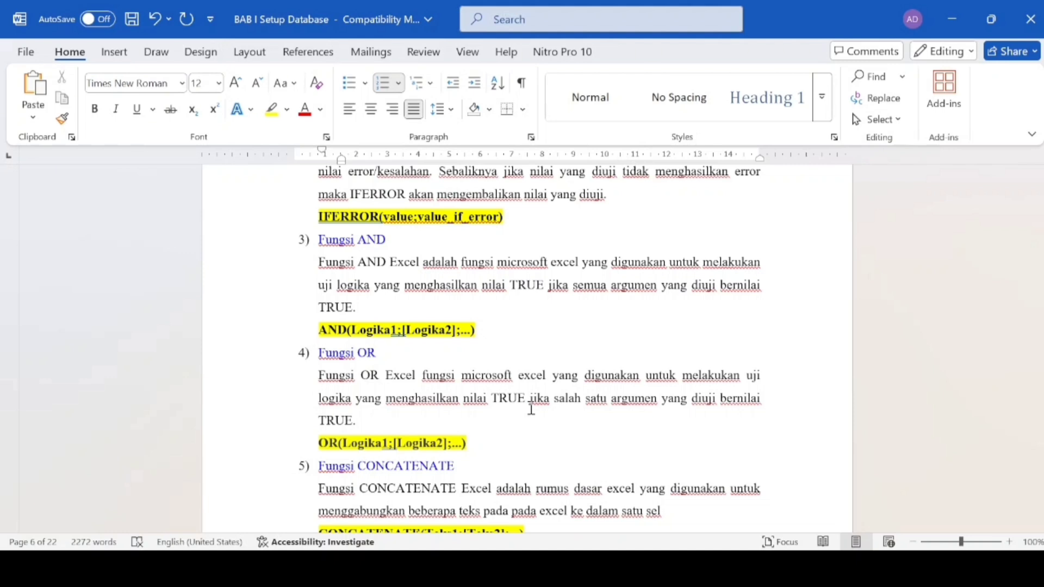
pyautogui.scroll(-3, 531, 409)
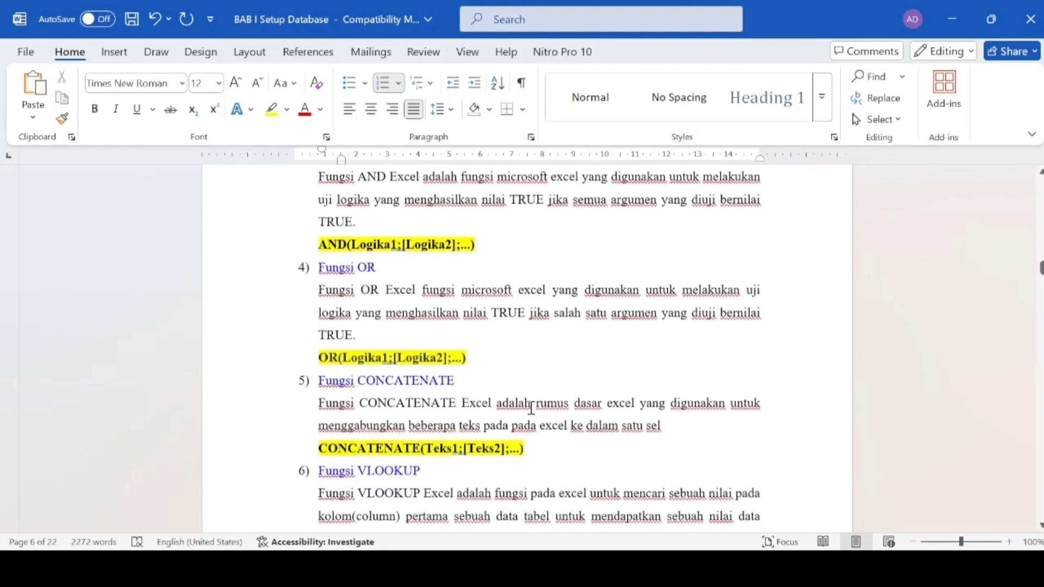
pyautogui.scroll(-4, 531, 409)
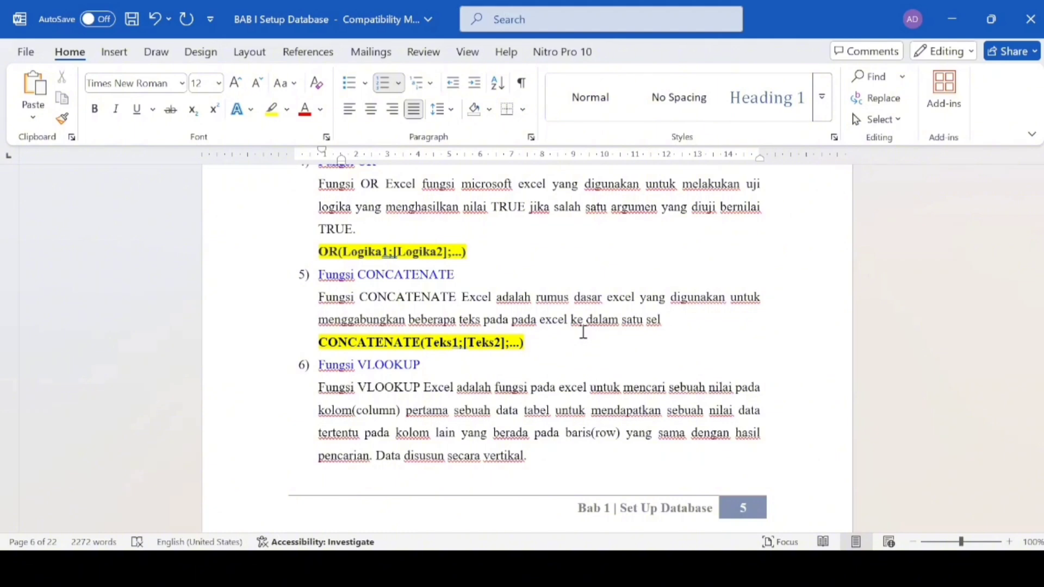
# Read the VLOOKUP, INDEX, MATCH, SUM and COUNTIFS function descriptions and their highlighted syntax.
pyautogui.scroll(-3, 523, 436)
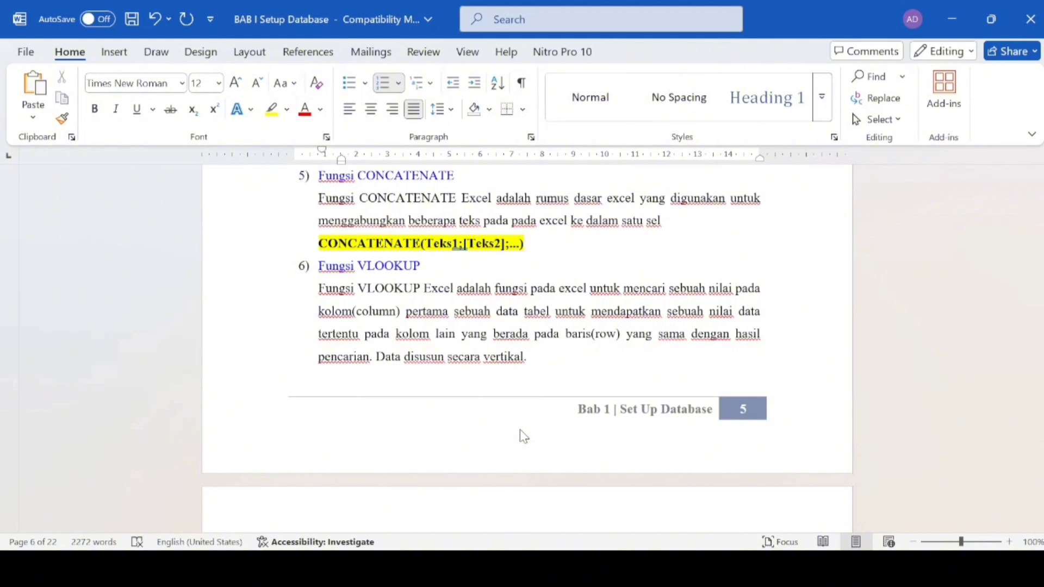
pyautogui.scroll(-7, 520, 429)
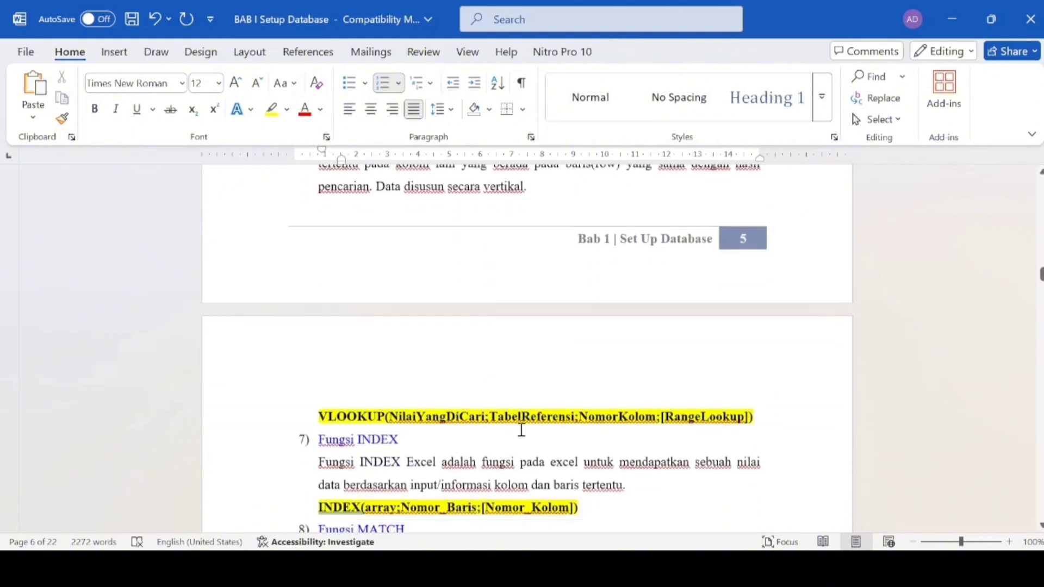
pyautogui.scroll(-1, 521, 429)
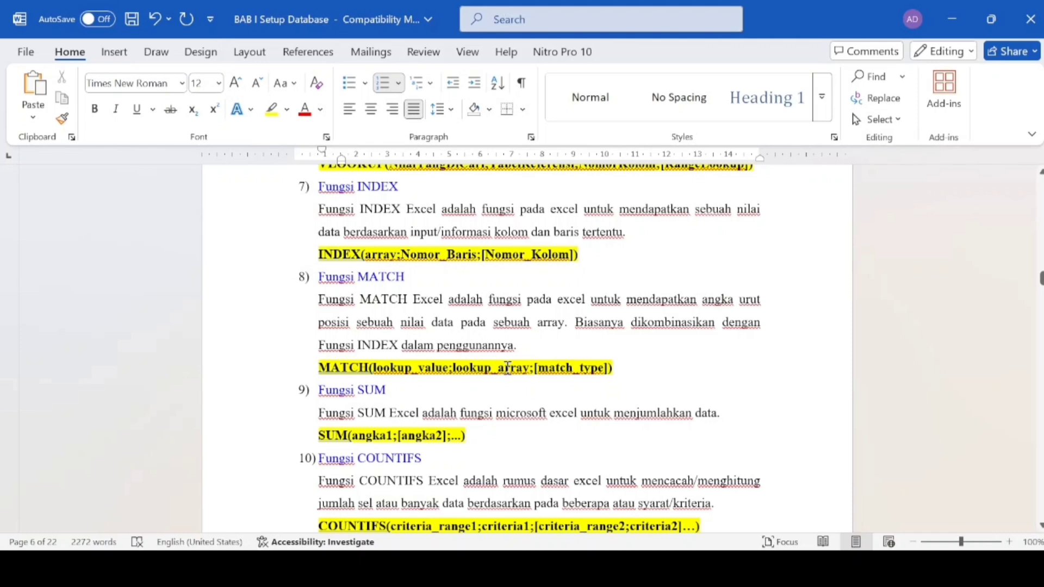
pyautogui.scroll(-2, 505, 367)
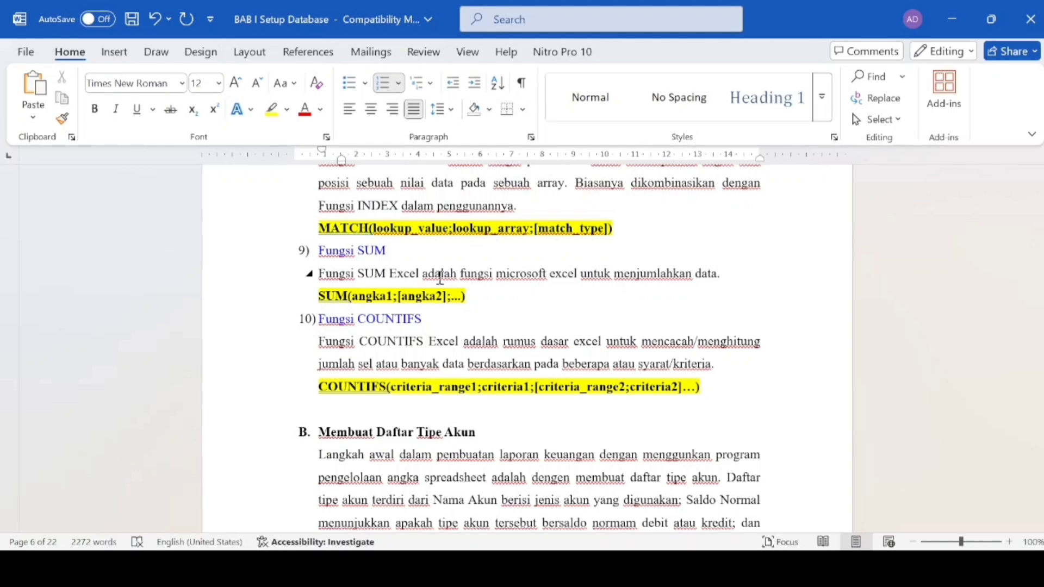
pyautogui.scroll(-3, 440, 278)
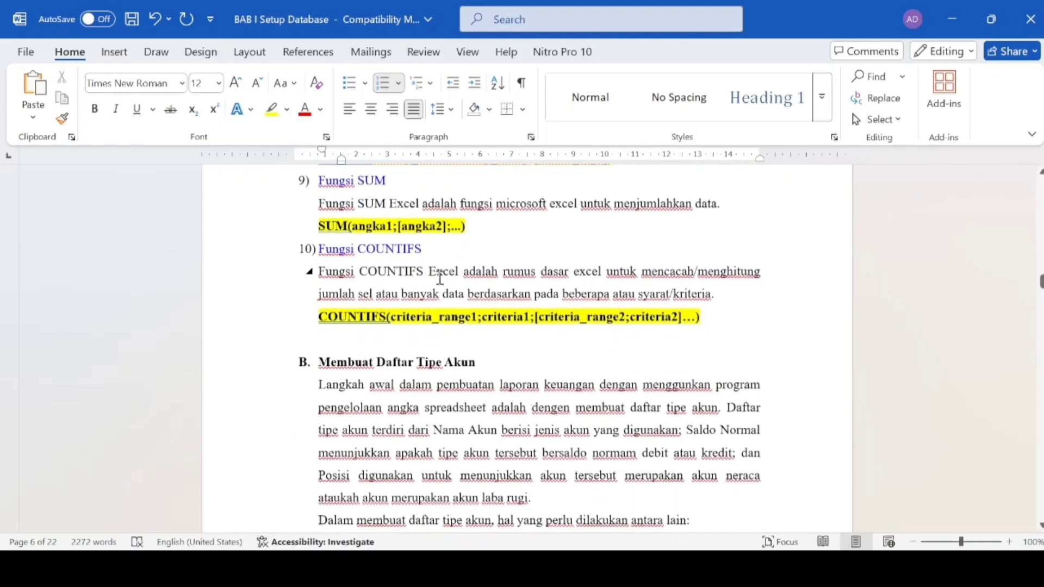
pyautogui.scroll(-2, 440, 278)
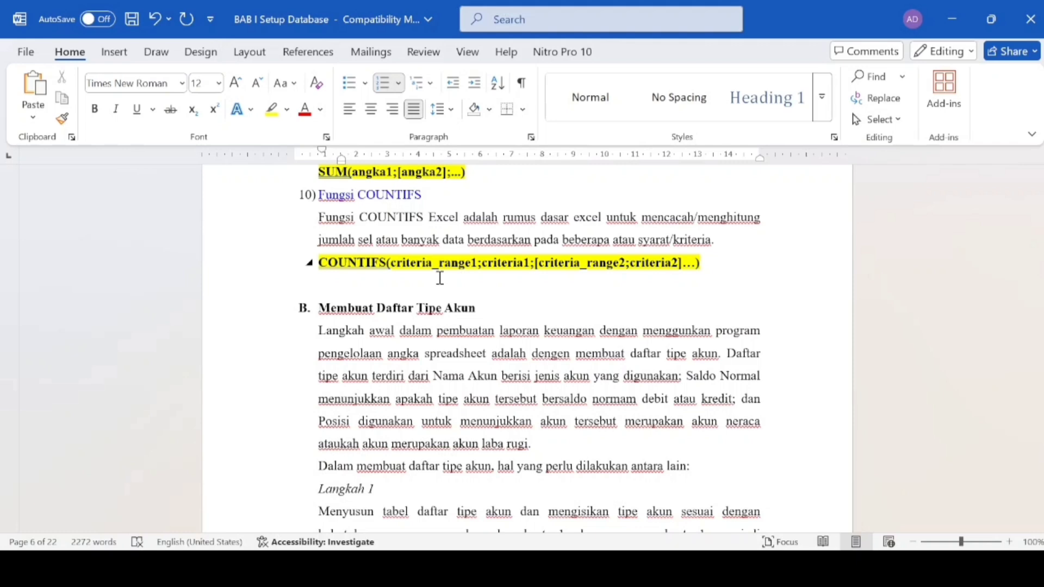
# Read section B, Membuat Daftar Tipe Akun, including Langkah 1 and its TIPE AKUN example table.
pyautogui.scroll(-4, 439, 278)
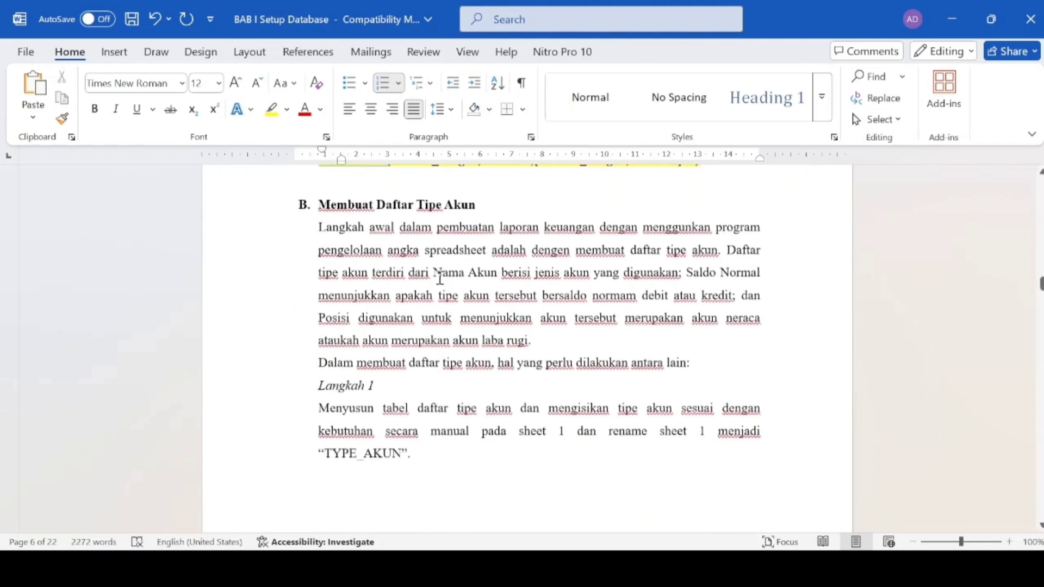
pyautogui.scroll(-1, 440, 278)
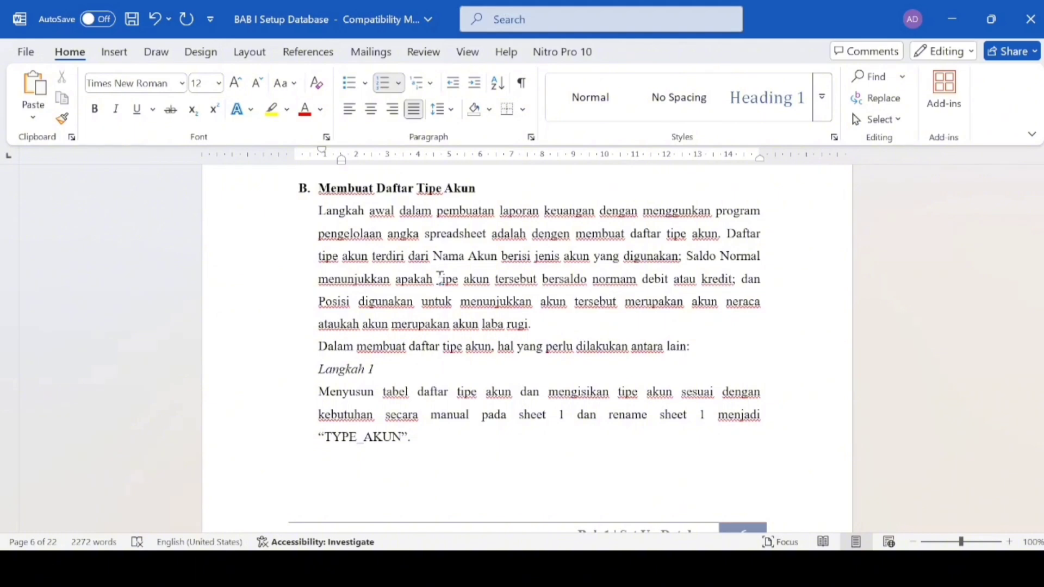
pyautogui.scroll(-2, 441, 275)
pyautogui.scroll(1, 440, 277)
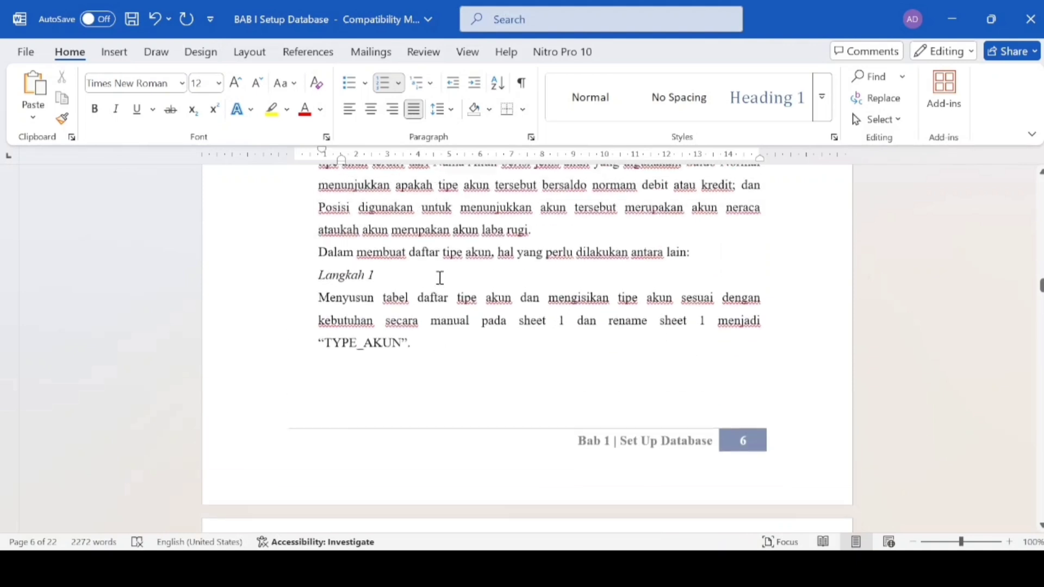
pyautogui.scroll(-2, 441, 279)
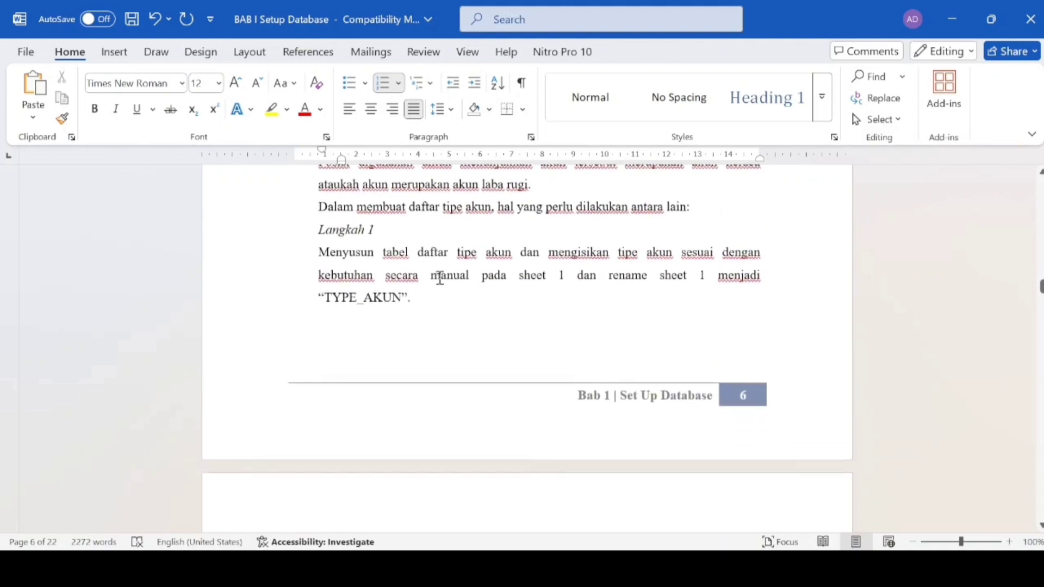
pyautogui.scroll(-7, 440, 279)
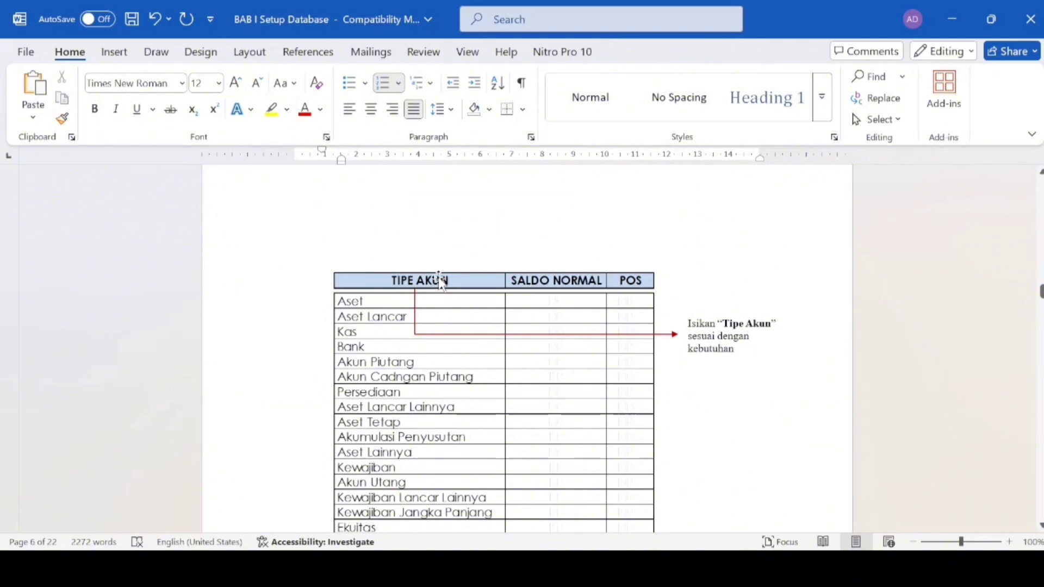
pyautogui.scroll(-2, 439, 277)
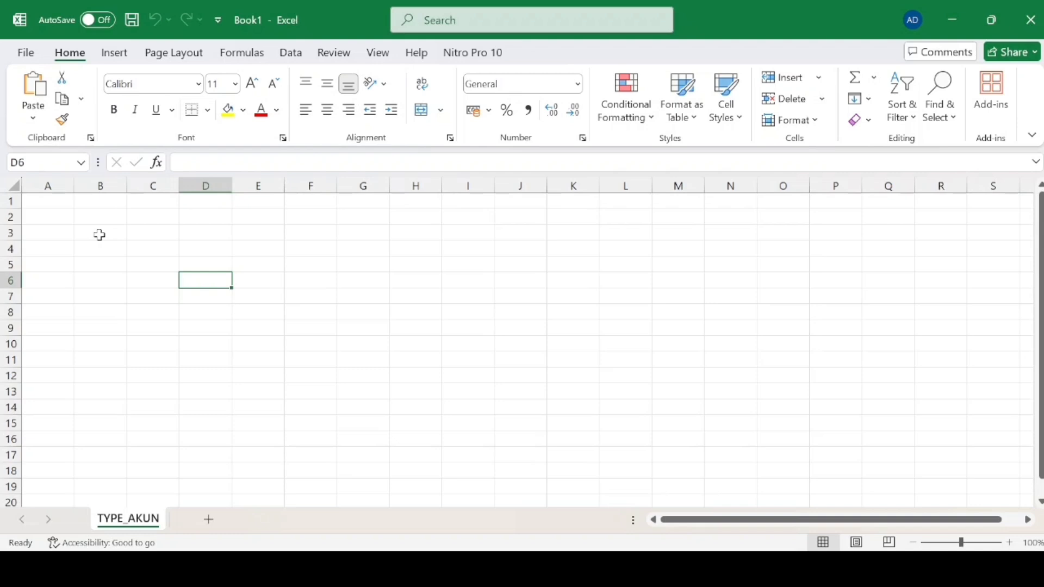
# In Excel, enter the headers TIPE AKUN, SALDO NORMAL and POS in B3:D3 of the TYPE_AKUN sheet.
pyautogui.moveTo(100, 234); pyautogui.dragTo(205, 244)
pyautogui.click(91, 235)
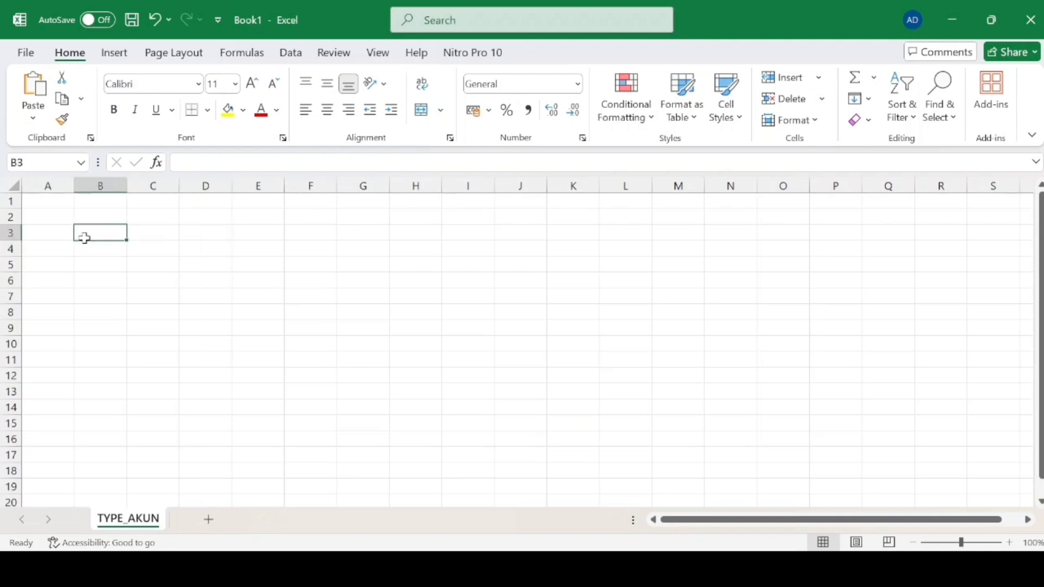
pyautogui.write('TIPE AKUN')
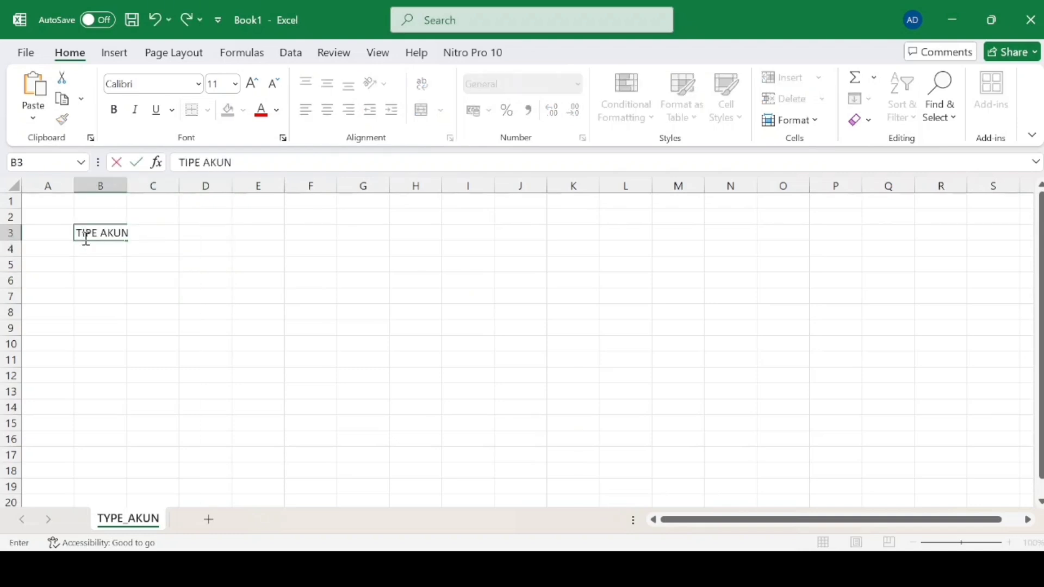
pyautogui.press('Tab')
pyautogui.write('SALDO')
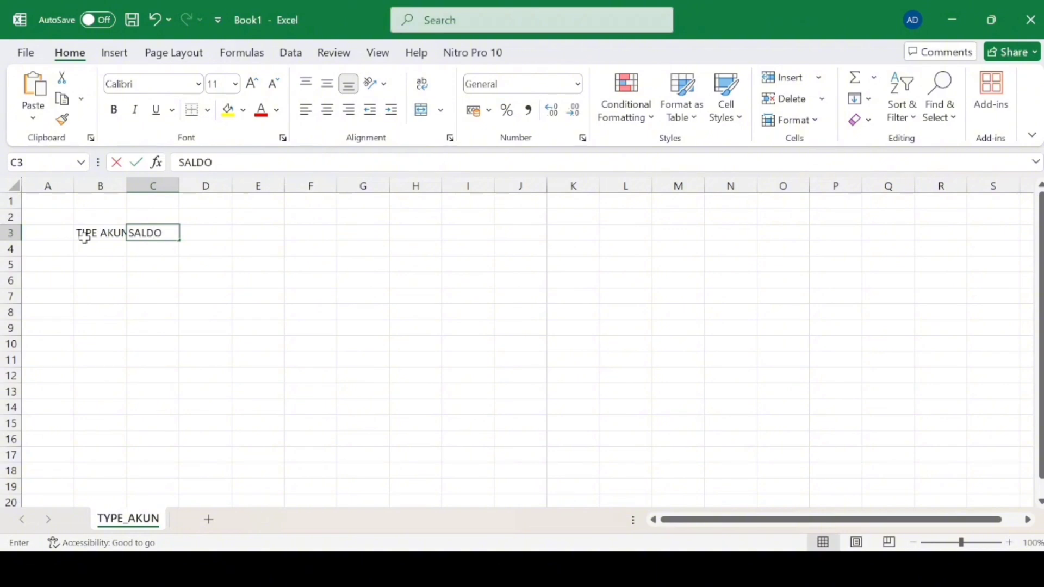
pyautogui.write(' NORNA')
pyautogui.press('BackSpace')
pyautogui.press('BackSpace')
pyautogui.write('MAL')
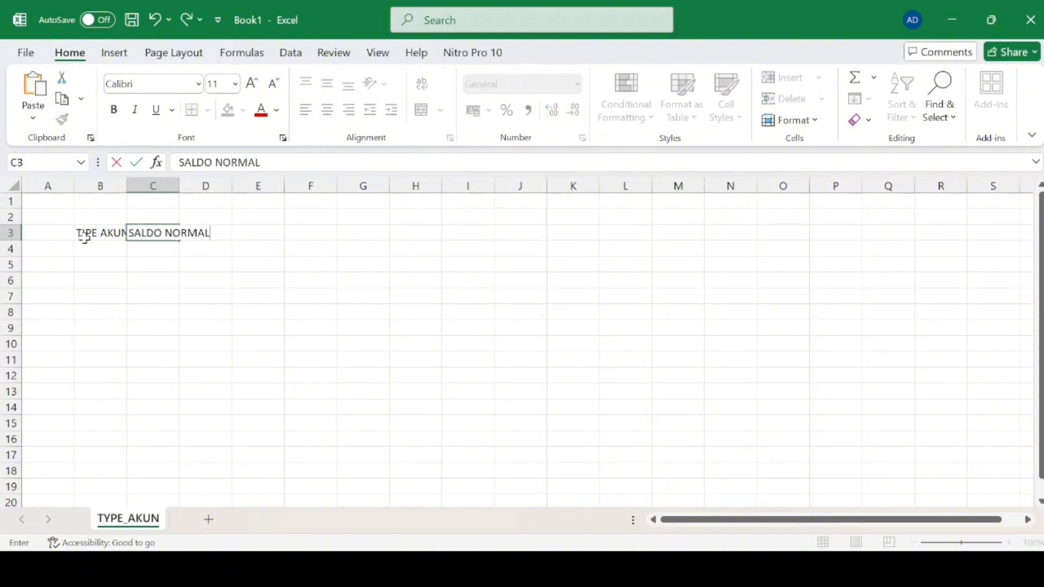
pyautogui.press('Tab')
pyautogui.write('PO')
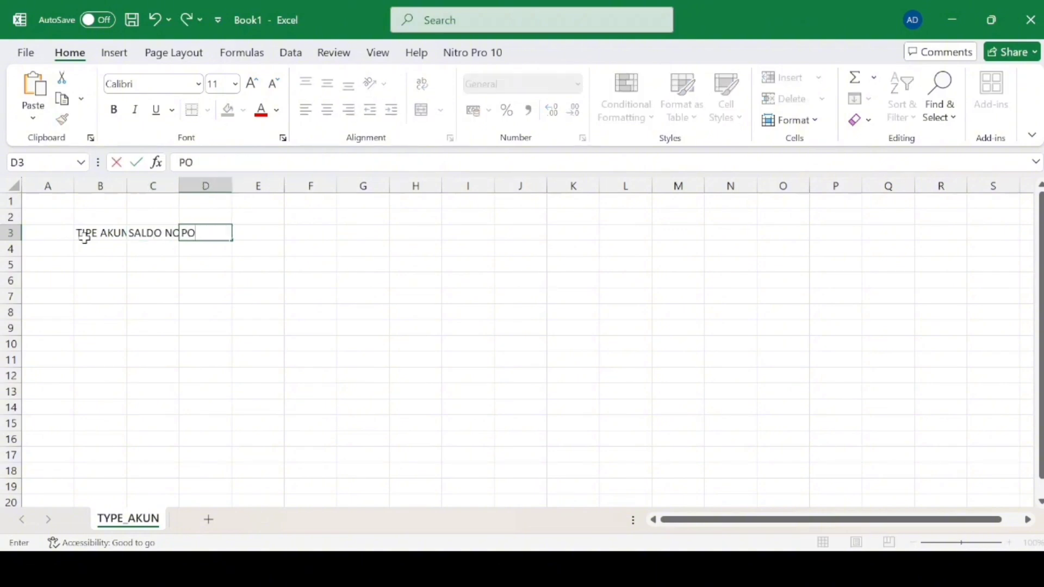
pyautogui.write('S')
pyautogui.press('Return')
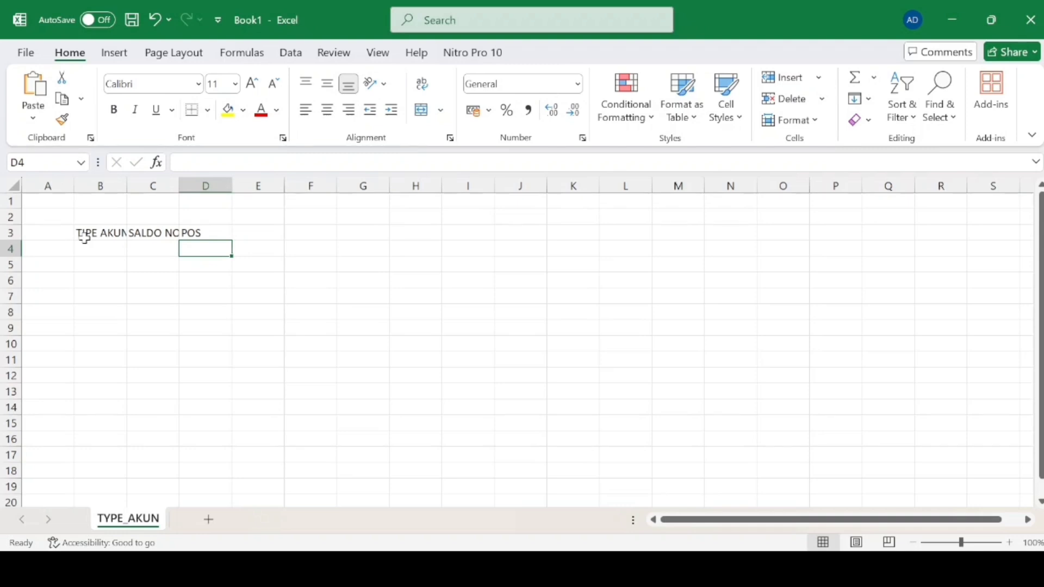
# Fit the widths of columns B, C and D to their header text.
pyautogui.doubleClick(127, 186)
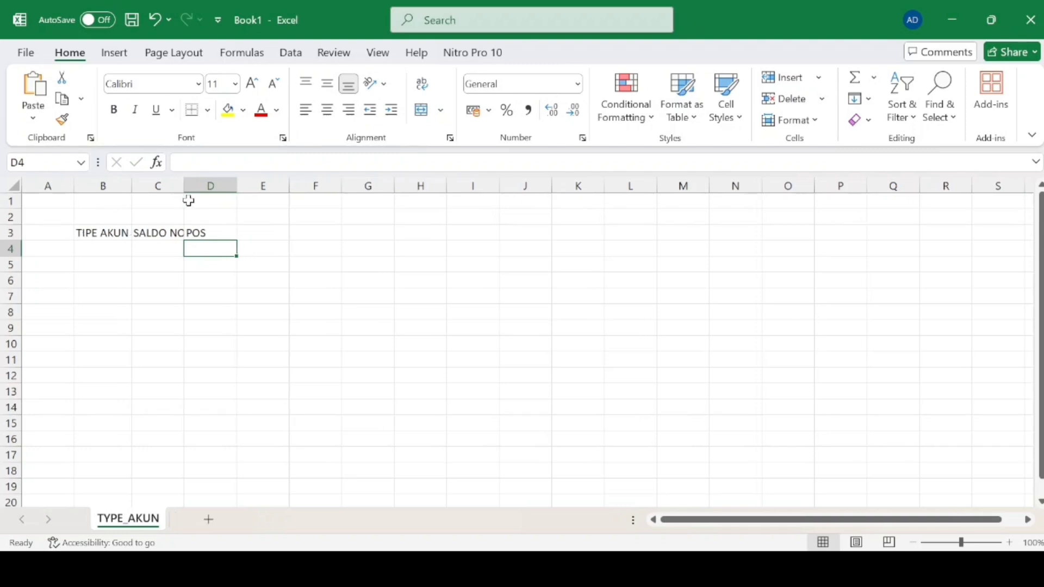
pyautogui.moveTo(185, 186); pyautogui.dragTo(185, 186)
pyautogui.doubleClick(185, 185)
pyautogui.doubleClick(270, 186)
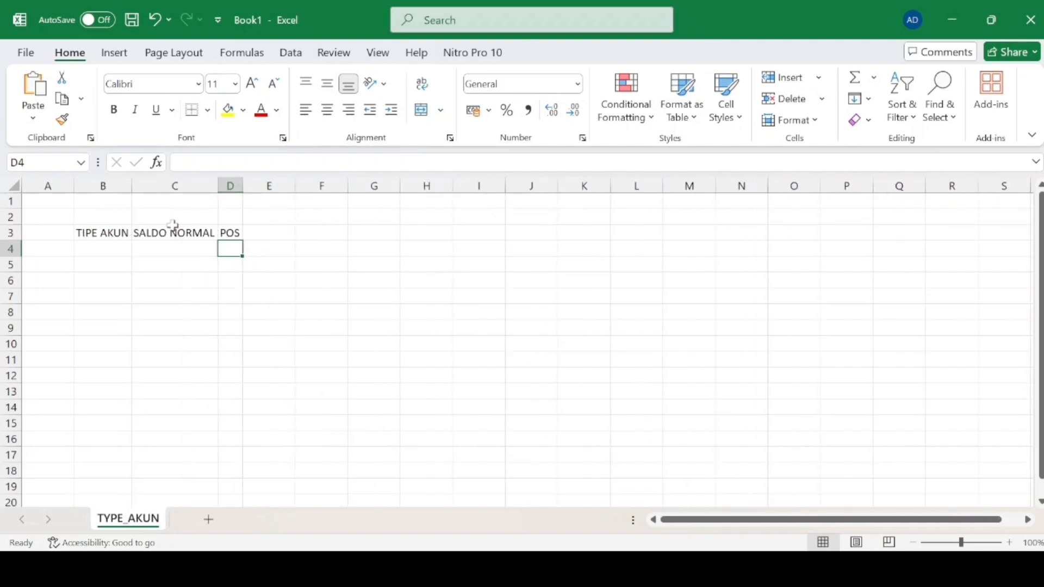
# Enter the account types Aset and Aset Lancar in cells B4 and B5, below the TIPE AKUN header.
pyautogui.click(115, 238)
pyautogui.click(108, 248)
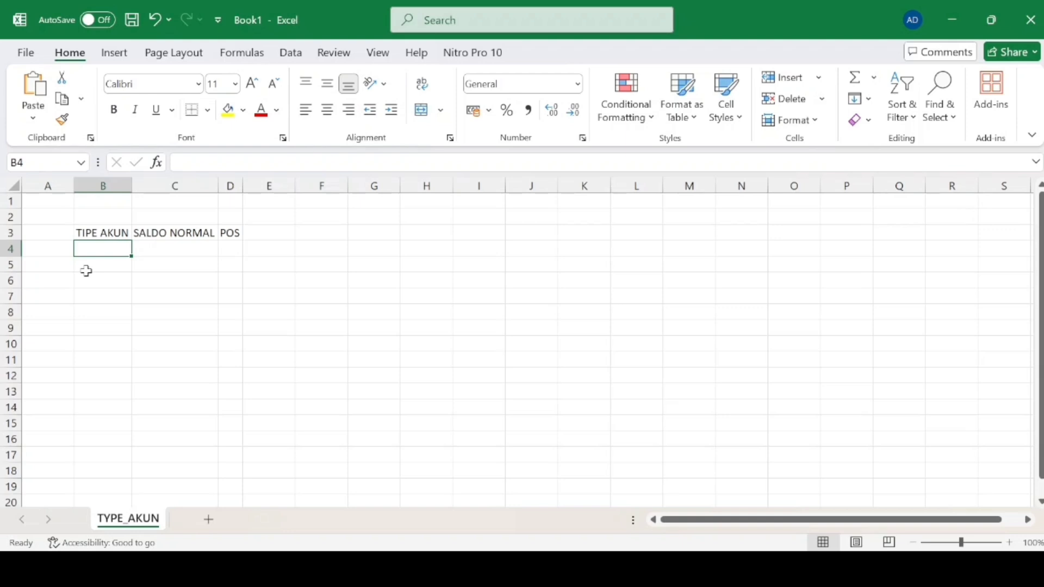
pyautogui.doubleClick(117, 250)
pyautogui.write('Aset')
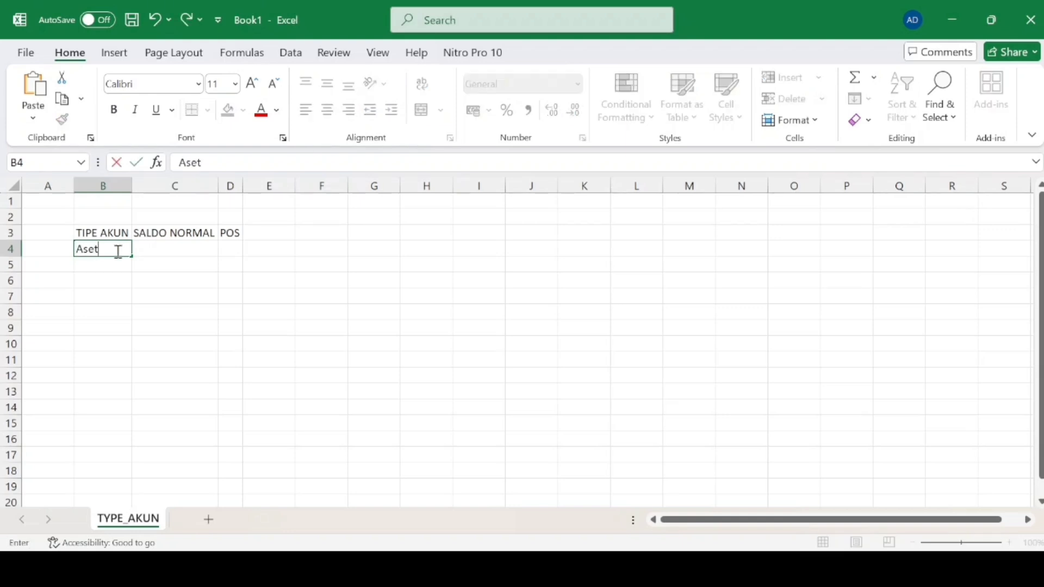
pyautogui.press('Return')
pyautogui.write('Aset')
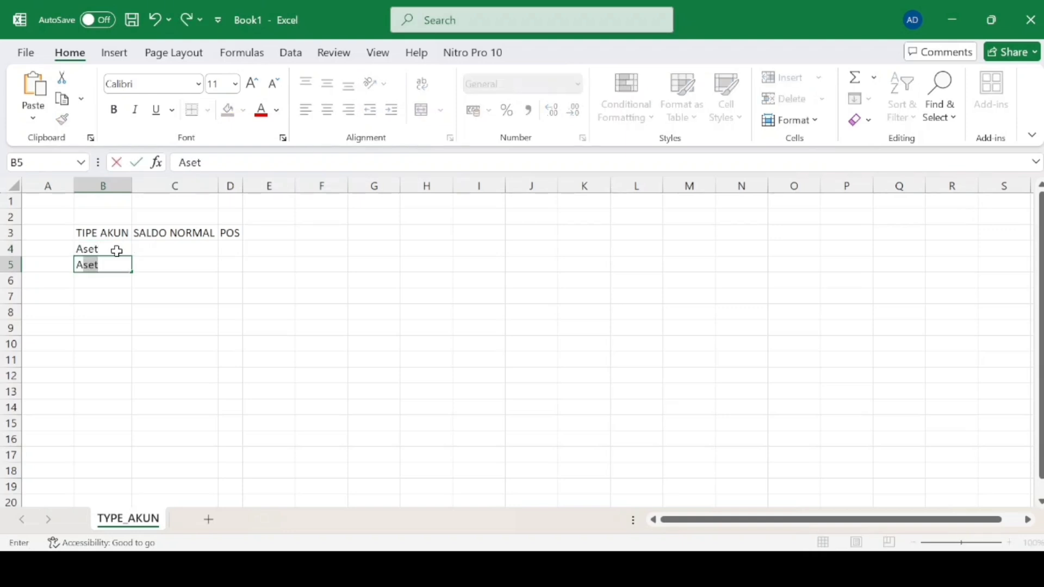
pyautogui.write(' Lancar')
pyautogui.press('Return')
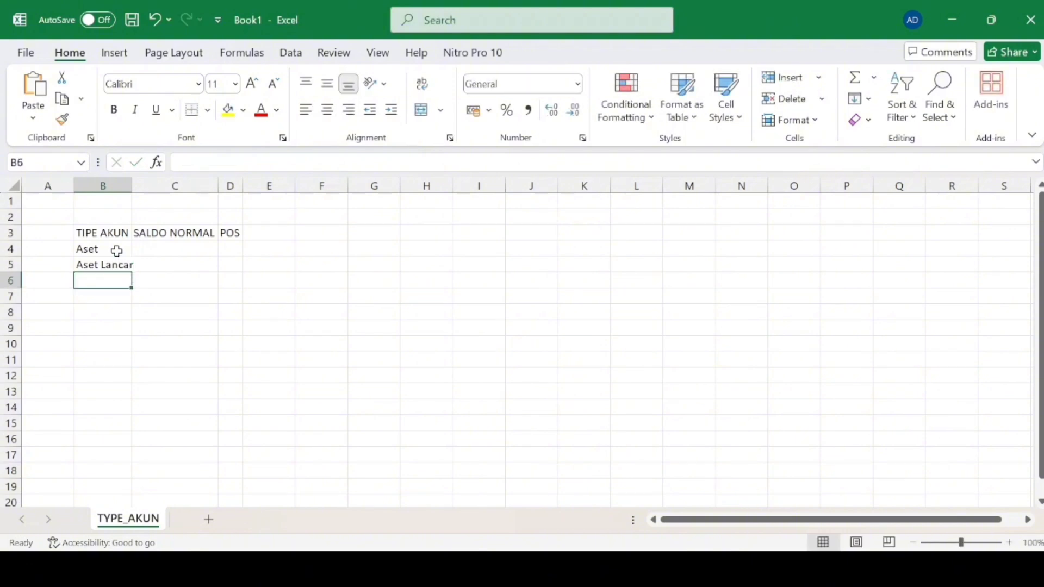
# Continue the account type list with Kas, Bank and Akun Piutang in cells B6 to B8.
pyautogui.write('Kas')
pyautogui.press('Return')
pyautogui.write('Ban')
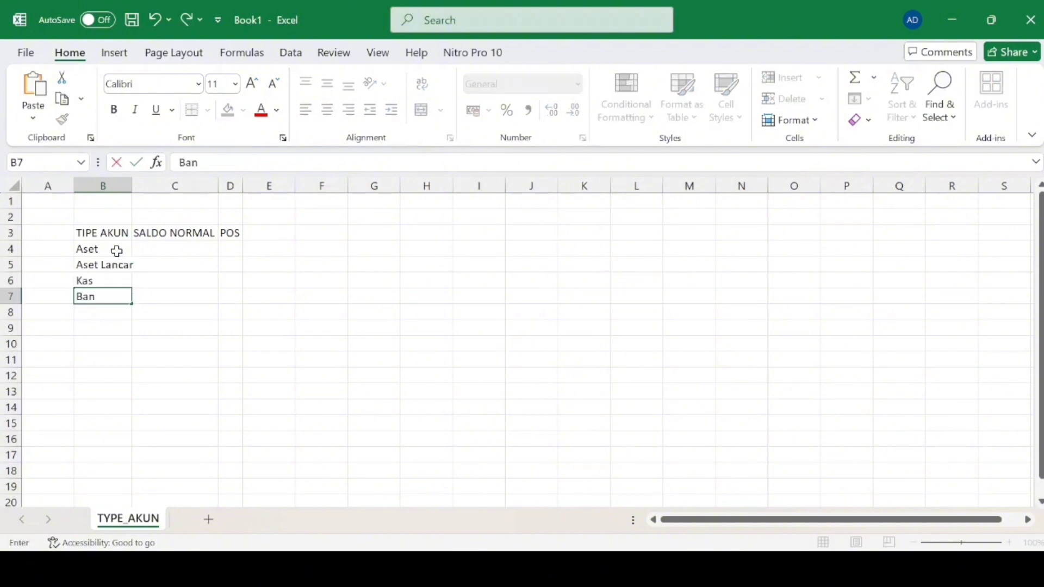
pyautogui.write('k')
pyautogui.press('Return')
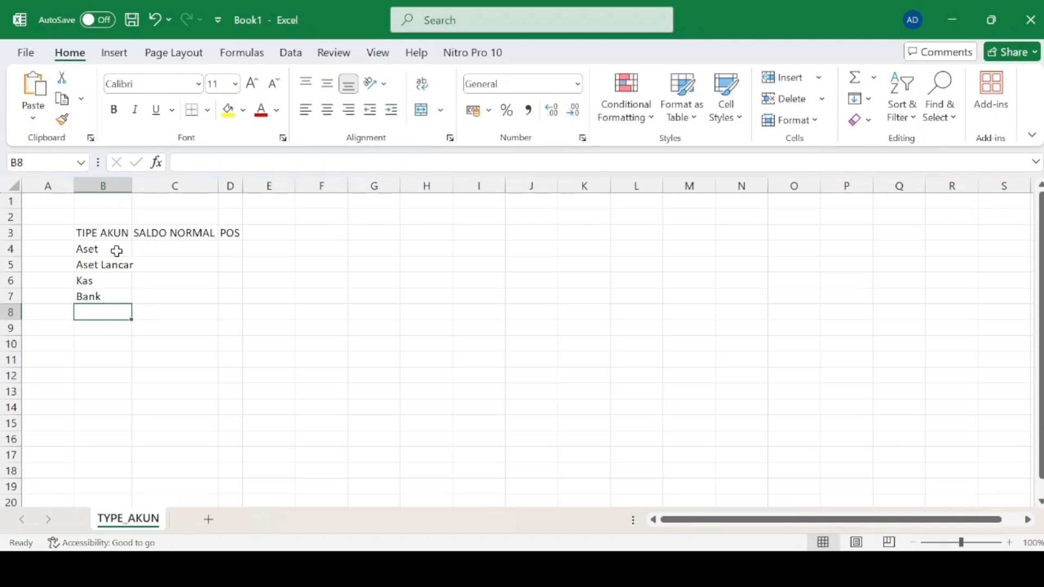
pyautogui.write('Akun Pi')
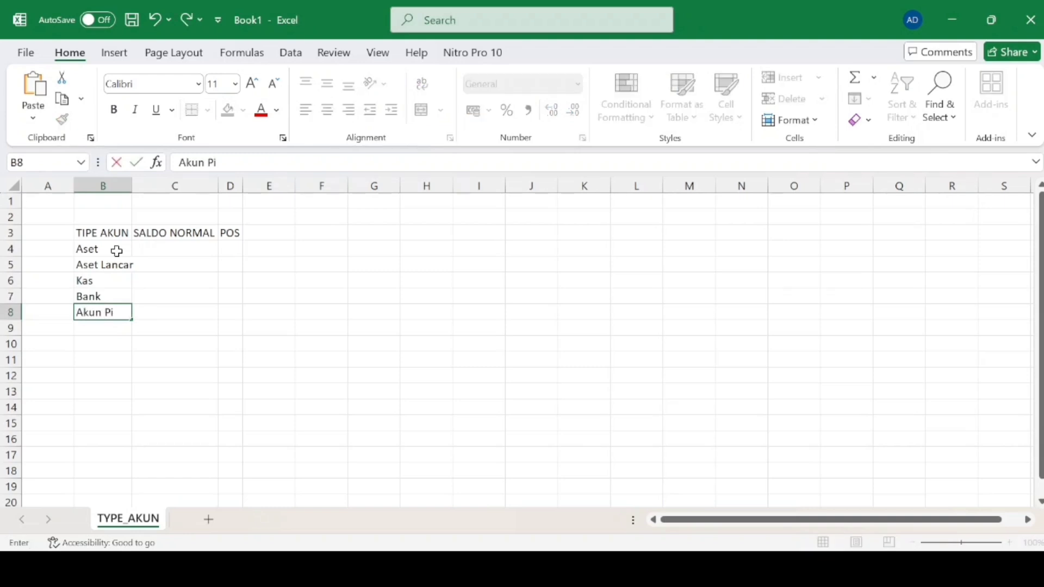
pyautogui.write('utang')
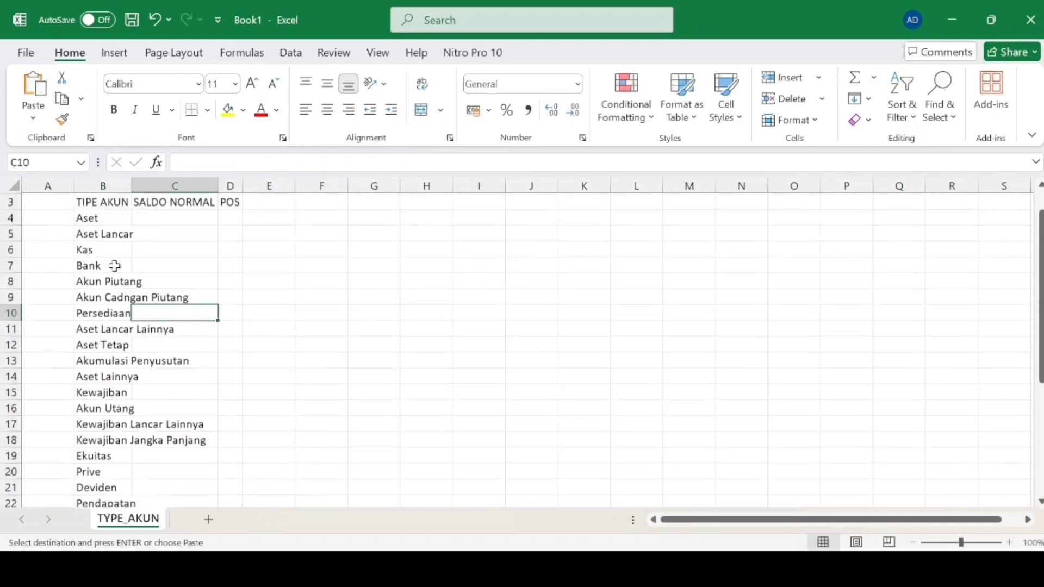
# Review the account type list down to Pendapatan Lainnya and view the Daftar Tipe Akun table in the Word document 01 PENDAHULUAN.
pyautogui.scroll(-4, 106, 348)
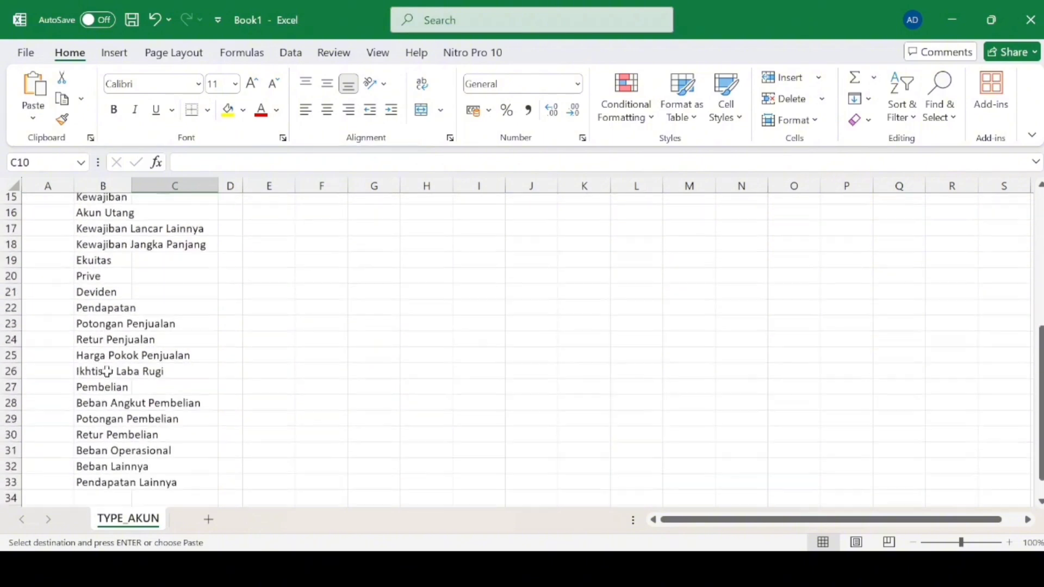
pyautogui.scroll(-2, 107, 371)
pyautogui.click(116, 371)
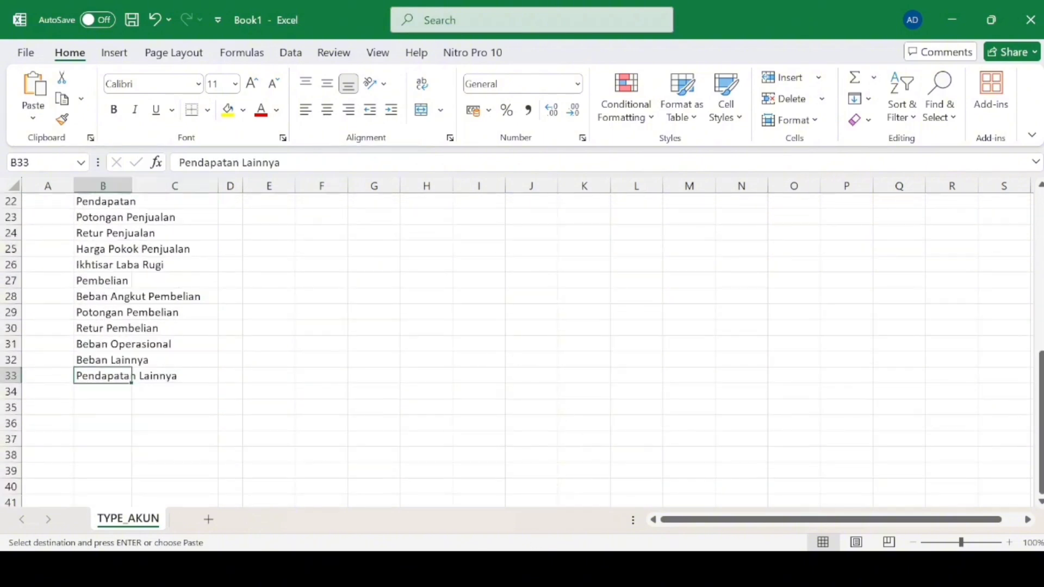
pyautogui.click(593, 569)
pyautogui.scroll(-4, 498, 377)
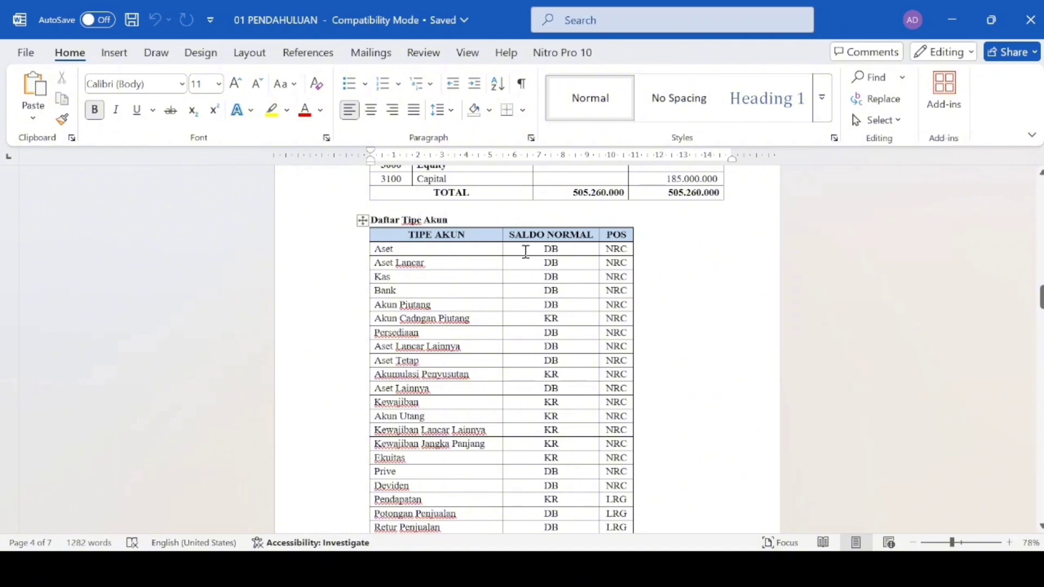
pyautogui.scroll(-1, 548, 489)
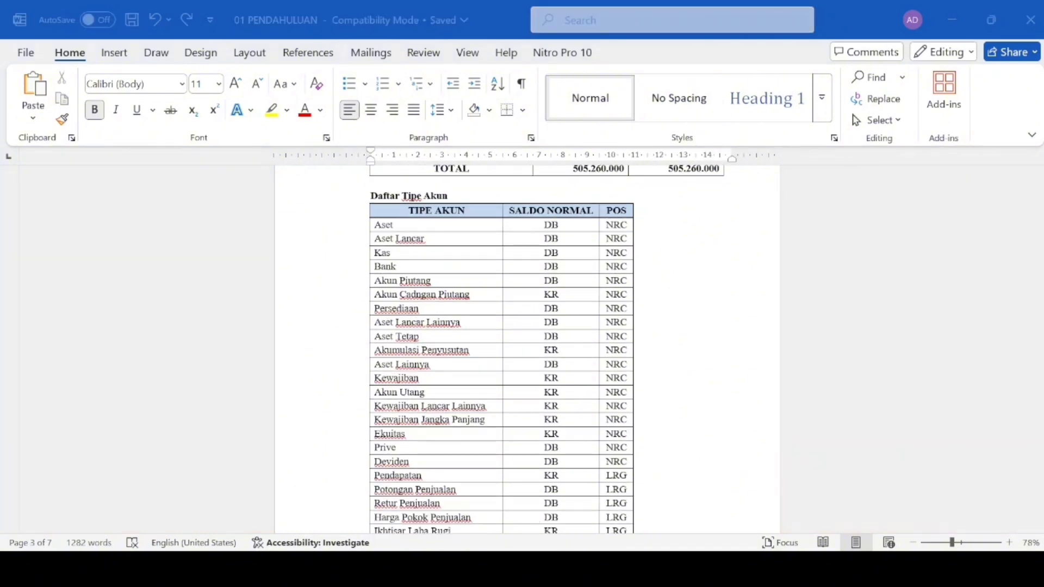
# Return to Book1 in Excel and fit column B's width to the longest account type name.
pyautogui.hotkey('alt', 'Tab')
pyautogui.scroll(7, 426, 338)
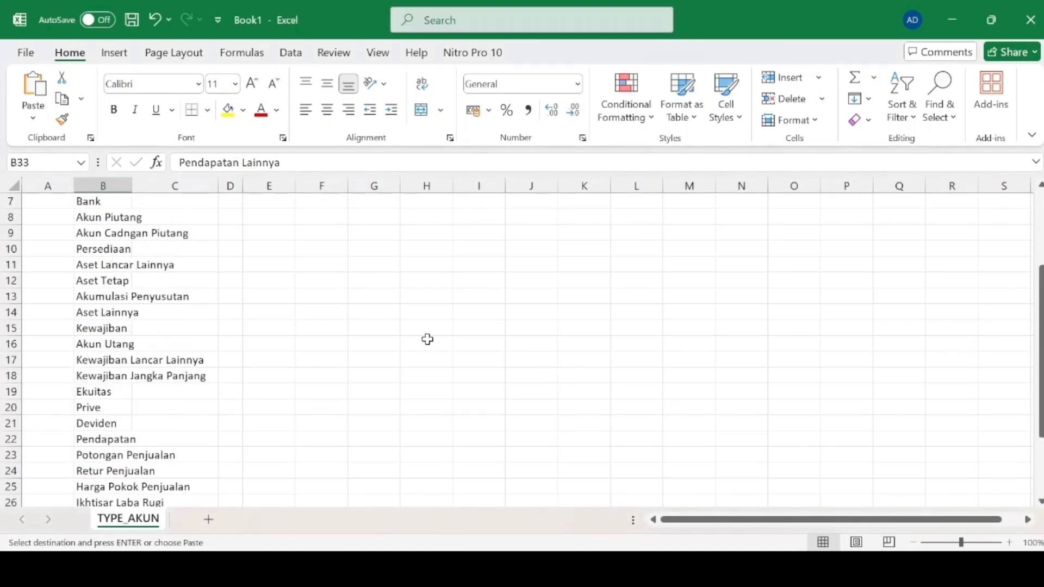
pyautogui.click(196, 252)
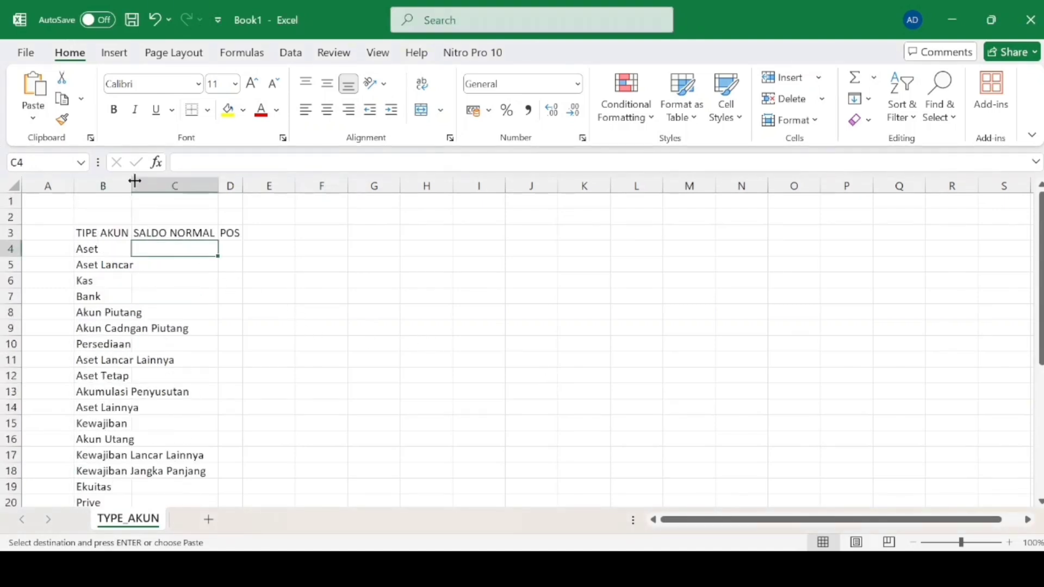
pyautogui.doubleClick(132, 182)
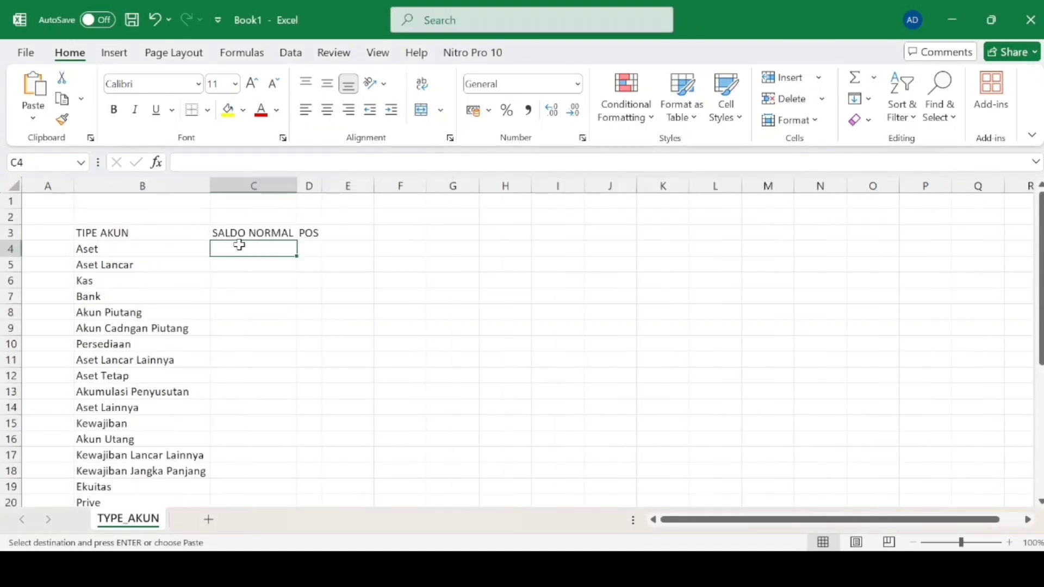
# Enter the normal balance DB for Aset, Aset Lancar and Kas in cells C4 to C6.
pyautogui.write('db')
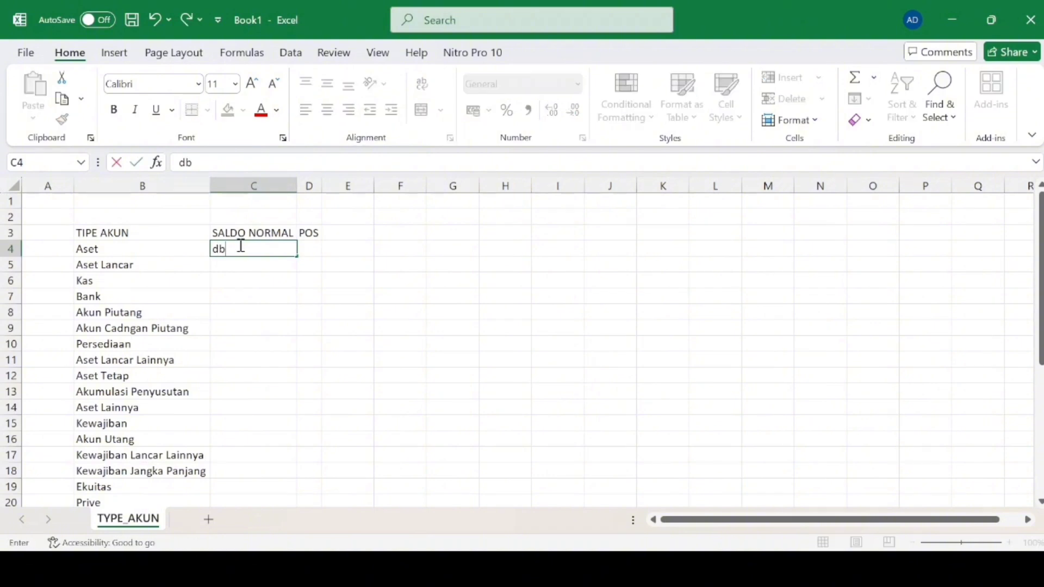
pyautogui.press('BackSpace')
pyautogui.press('BackSpace')
pyautogui.write('DB')
pyautogui.press('Return')
pyautogui.write('DB')
pyautogui.press('Return')
pyautogui.write('DB')
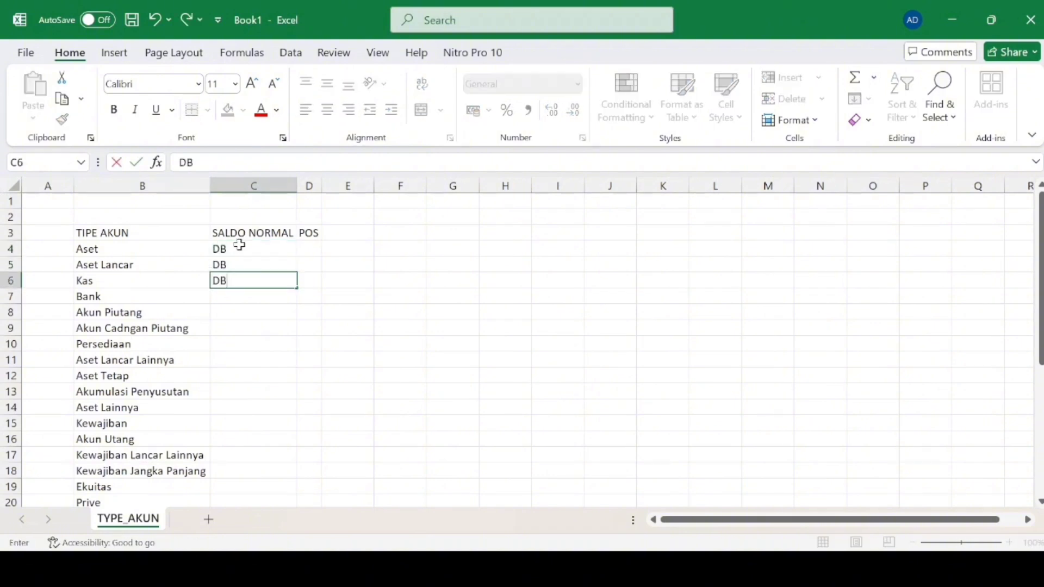
pyautogui.press('Return')
# Continue the SALDO NORMAL column with DB for Bank and Akun Piutang, KR for Akun Cadngan Piutang and DB for Persediaan.
pyautogui.write('DB')
pyautogui.press('Return')
pyautogui.write('DB')
pyautogui.press('Return')
pyautogui.write('KR')
pyautogui.press('Return')
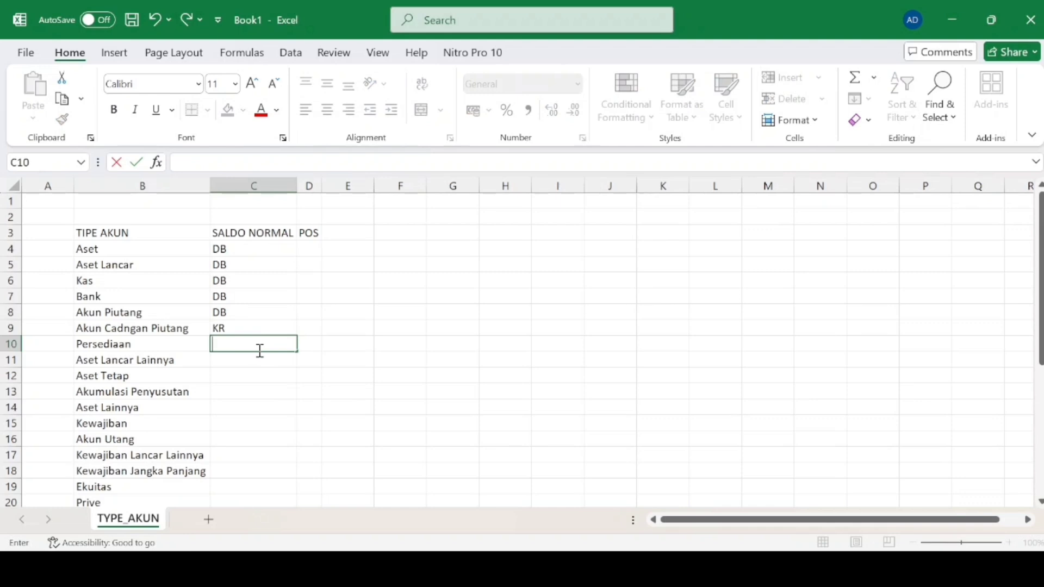
pyautogui.write('DB')
pyautogui.press('Return')
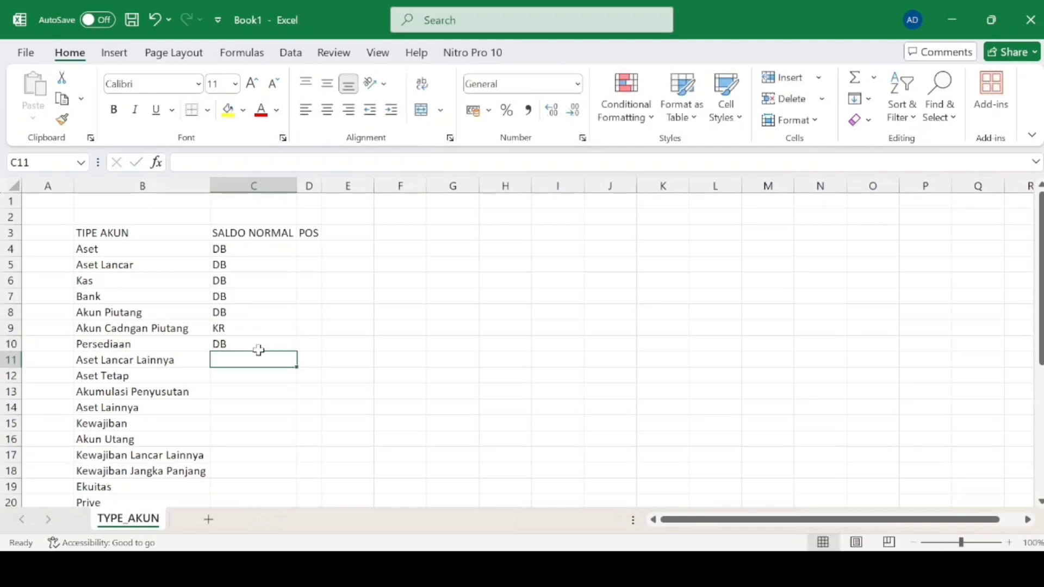
# Fill the remaining DB and KR normal balances in C11 to C33, from Aset Lancar Lainnya to Pendapatan Lainnya.
pyautogui.scroll(-1, 258, 349)
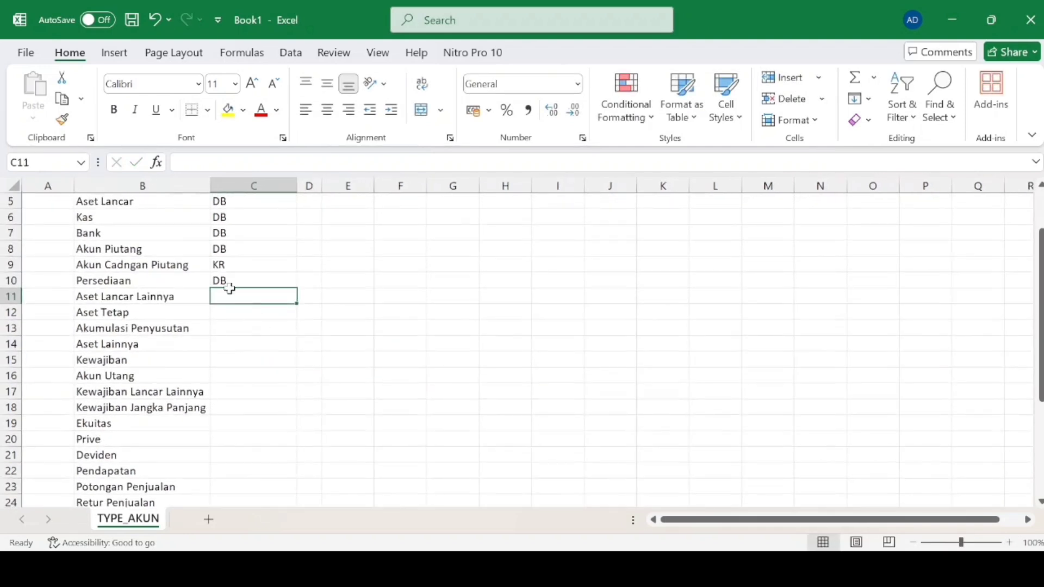
pyautogui.write('DB DB KR DB KR KR KR KR KR DB DB KR DB DB DB KR DB DB KR KR DB DB KR')
pyautogui.click(239, 383)
pyautogui.scroll(-6, 235, 345)
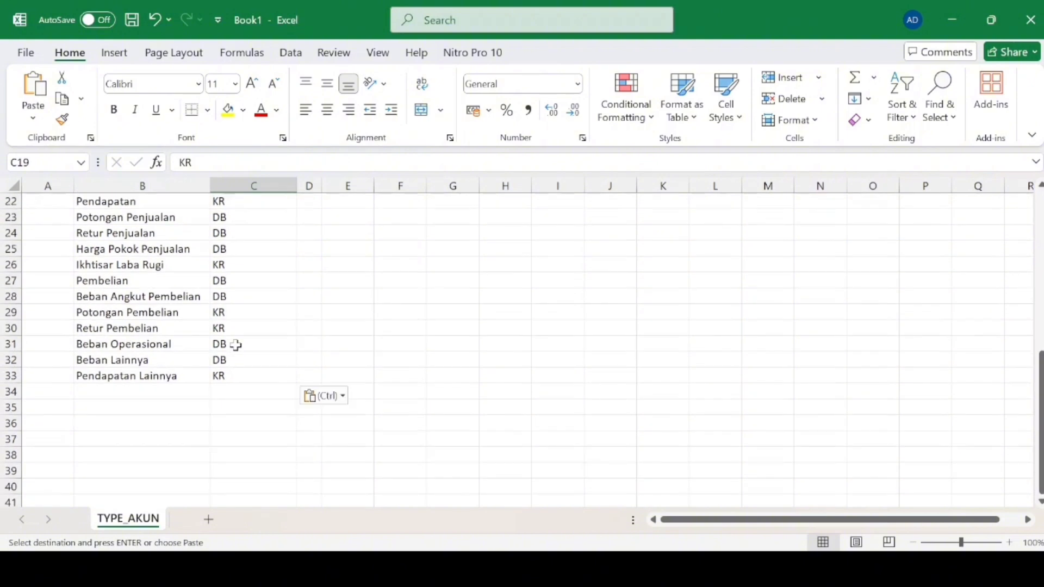
pyautogui.scroll(7, 236, 345)
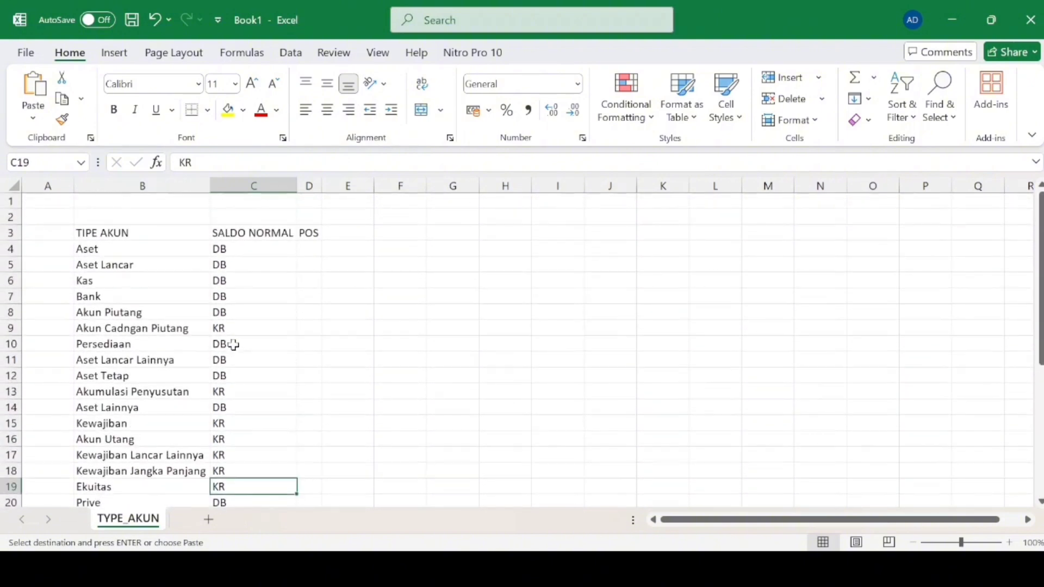
# Enter NRC in cell D4 below the POS header and copy it to D5 through D13.
pyautogui.click(309, 250)
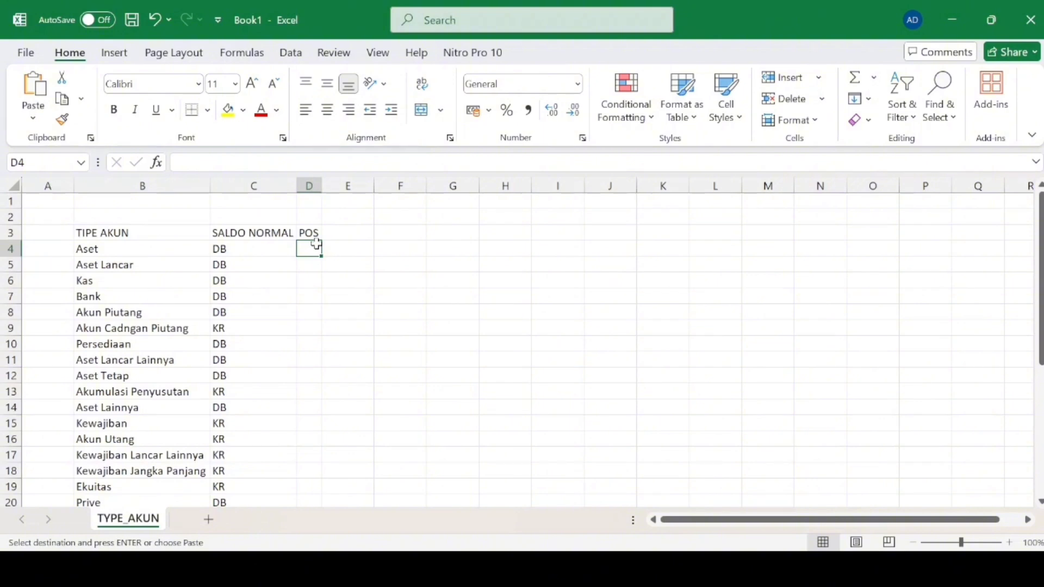
pyautogui.write('NRC')
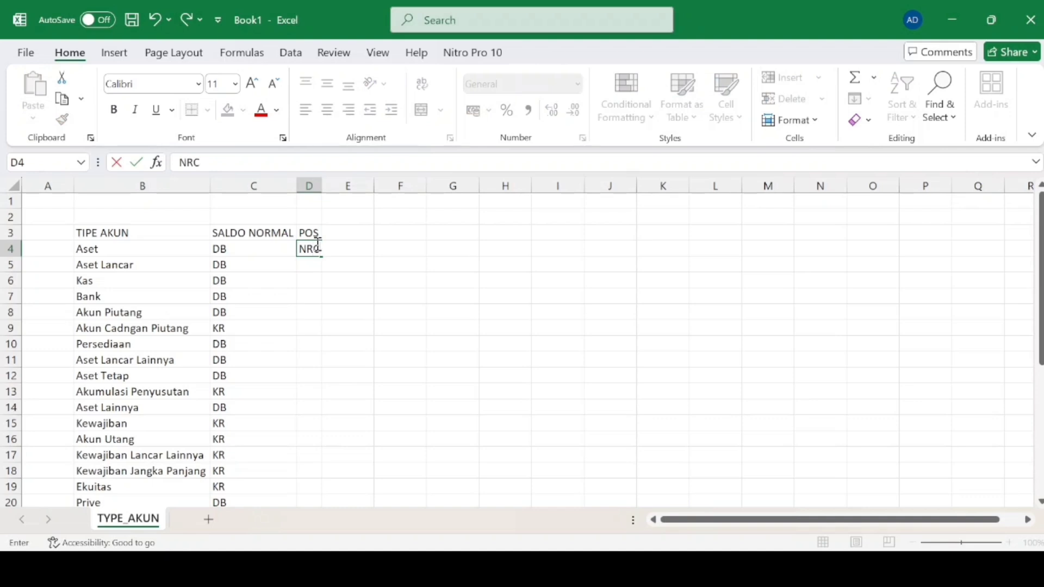
pyautogui.press('Return')
pyautogui.click(315, 247)
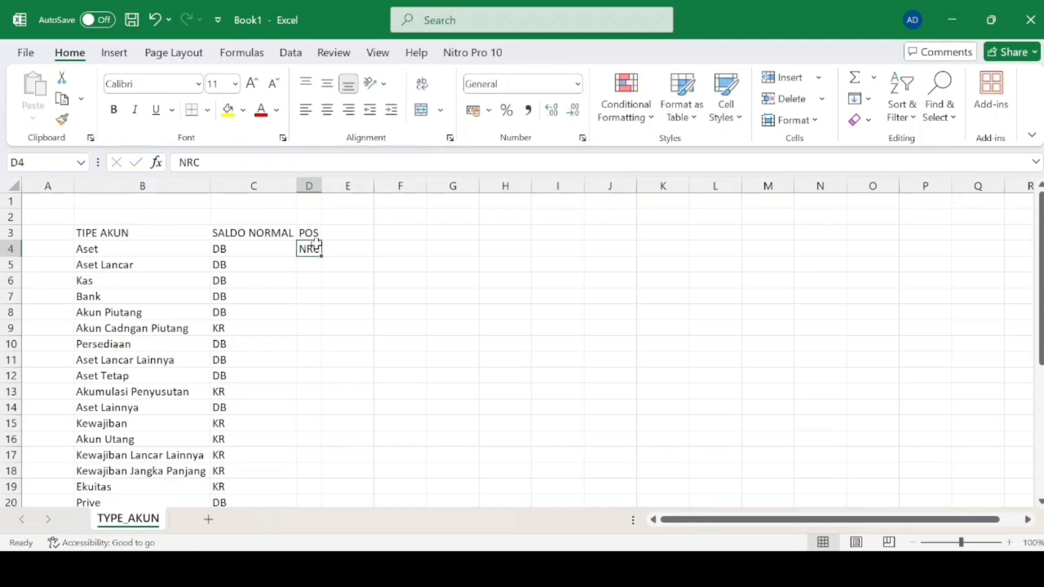
pyautogui.hotkey('ctrl', 'c')
pyautogui.moveTo(311, 264); pyautogui.dragTo(318, 393)
pyautogui.hotkey('ctrl', 'v')
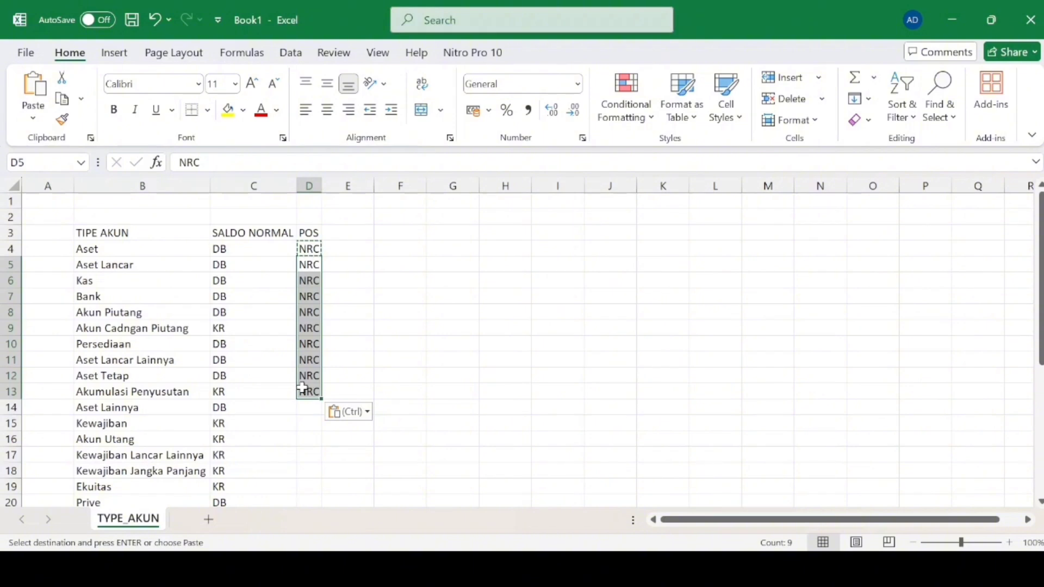
pyautogui.click(308, 389)
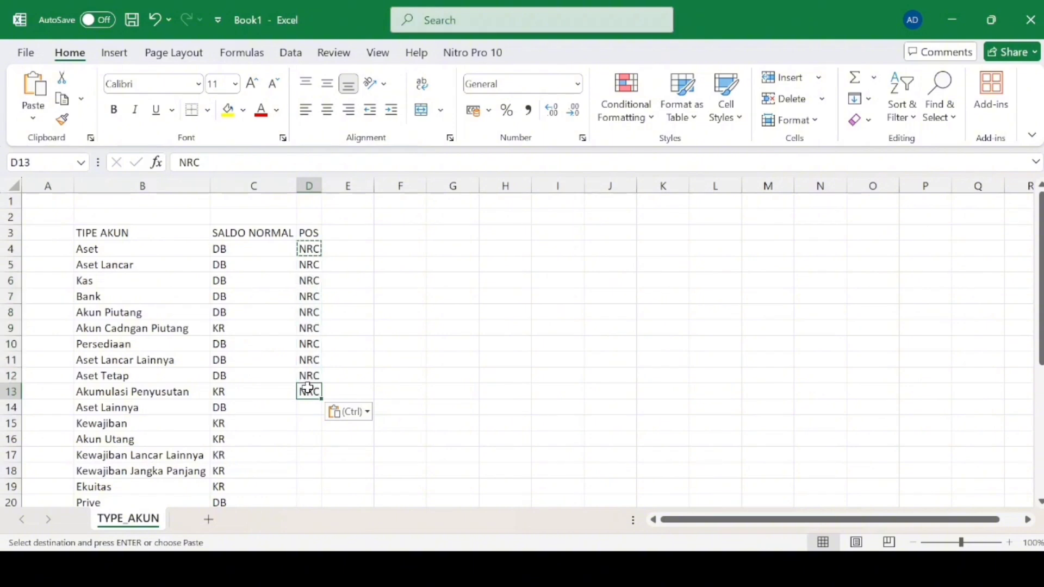
# Complete the POS column with NRC down to Deviden and LRG from Pendapatan to Pendapatan Lainnya.
pyautogui.scroll(-5, 307, 373)
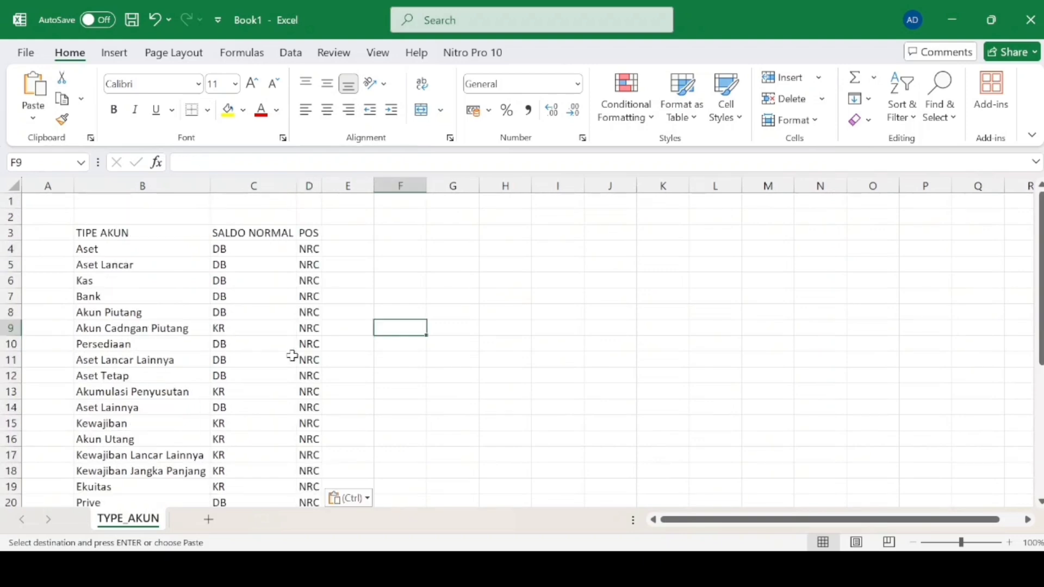
pyautogui.scroll(-5, 292, 356)
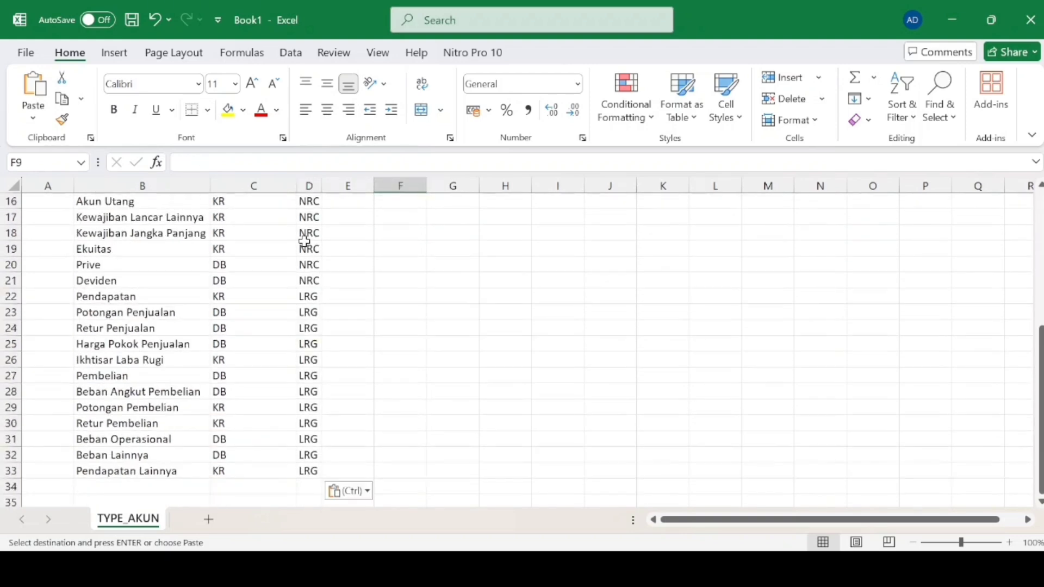
pyautogui.scroll(5, 286, 438)
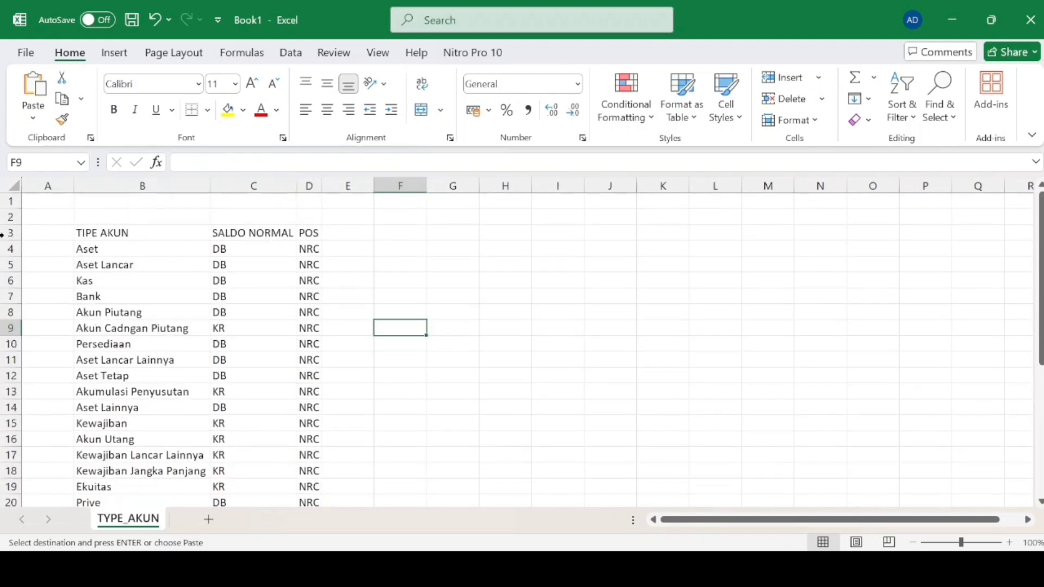
# Add borders to the account type table, make its header row bold and centred, and centre the SALDO NORMAL values.
pyautogui.moveTo(110, 235); pyautogui.dragTo(320, 537)
pyautogui.press('Return')
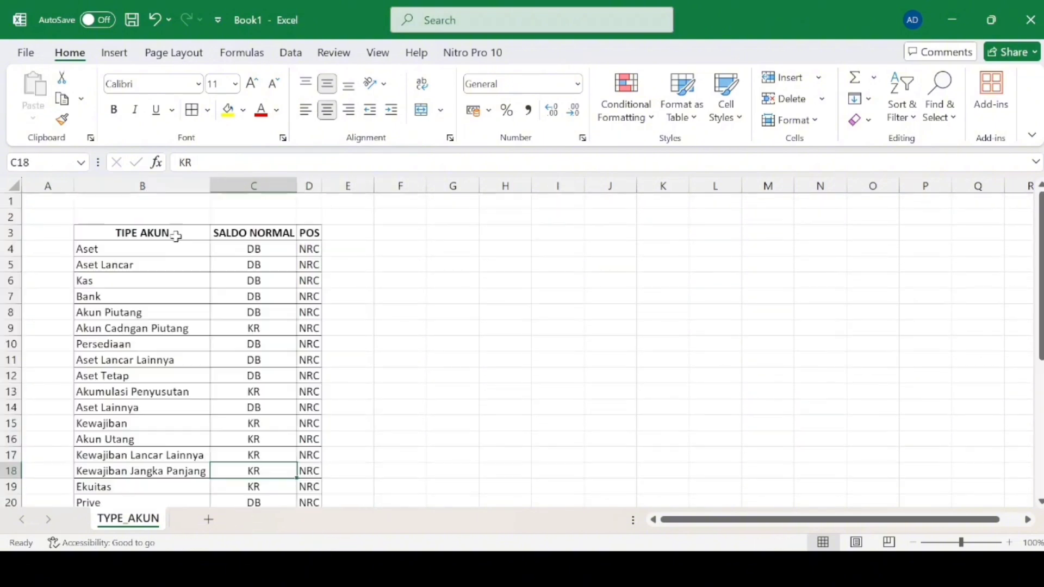
pyautogui.click(288, 408)
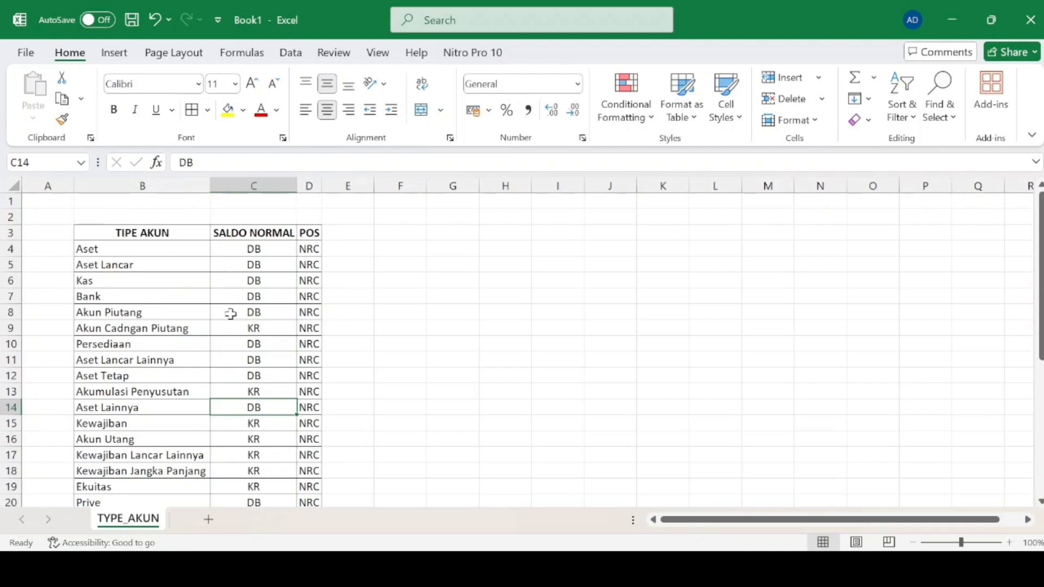
# Define the name TYPE for the whole of column B, which holds the account types.
pyautogui.click(144, 186)
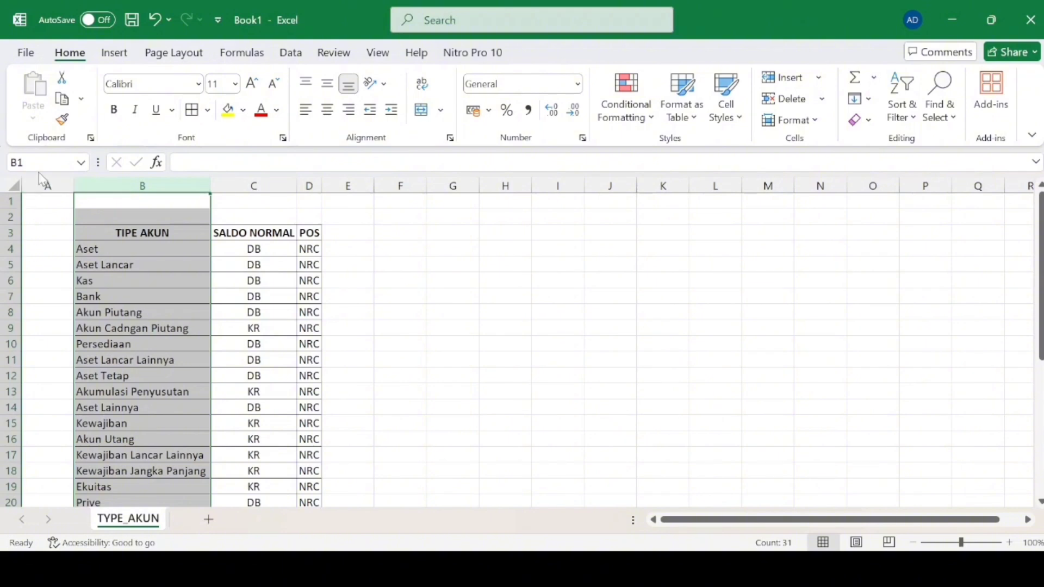
pyautogui.click(44, 165)
pyautogui.write('TYPE')
pyautogui.press('Return')
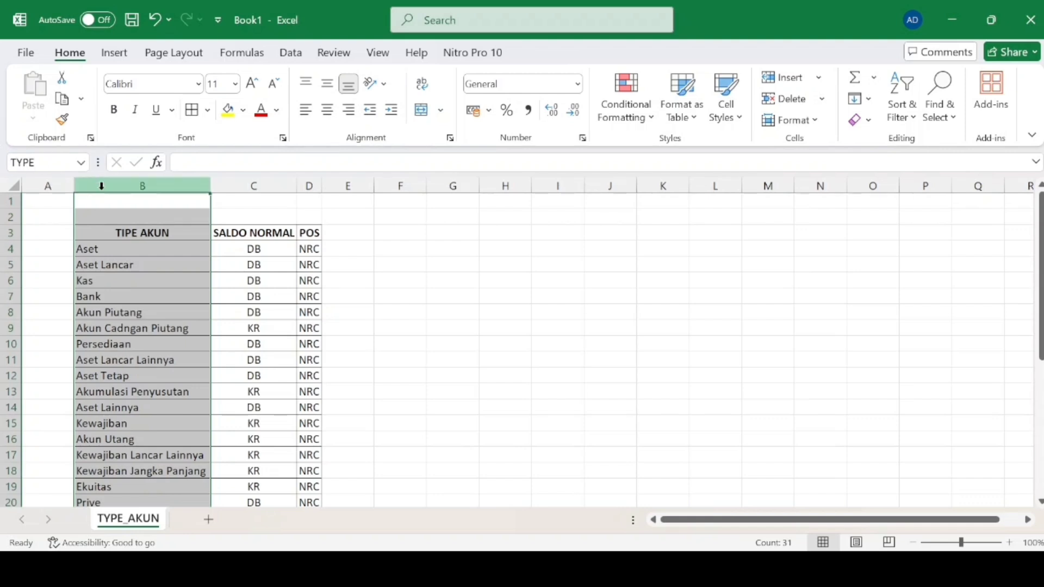
pyautogui.click(188, 296)
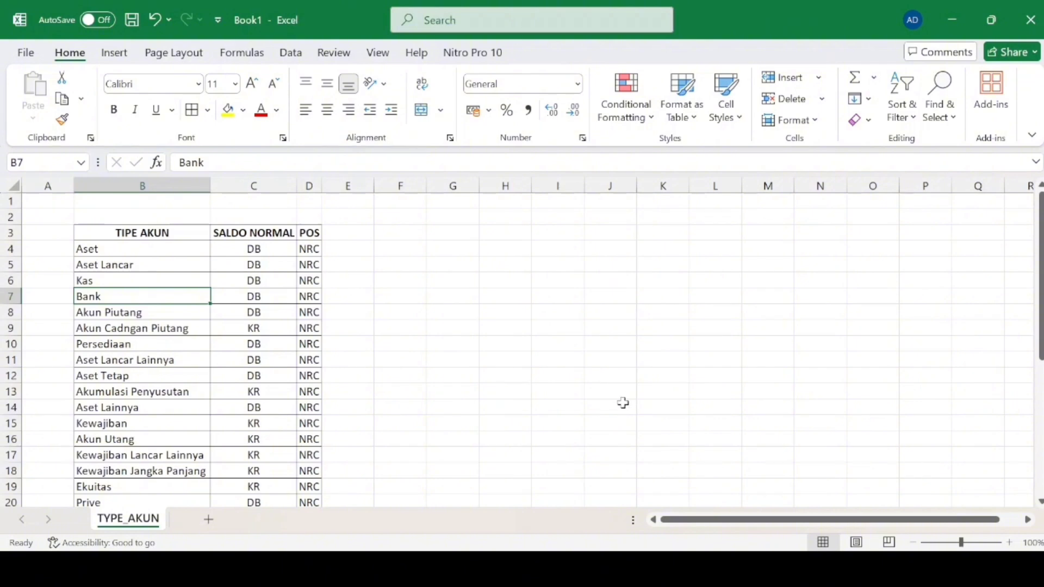
# Switch to the Word document BAB I Setup Database and read Langkah 1 of section C, Menyusun Daftar Akun.
pyautogui.hotkey('alt', 'Tab')
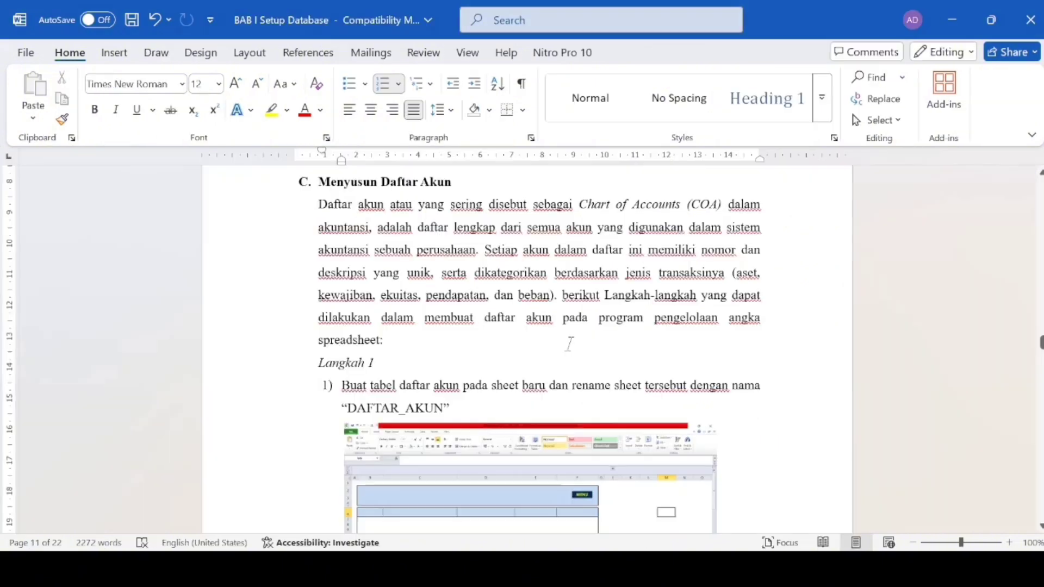
pyautogui.scroll(-4, 568, 345)
pyautogui.scroll(-1, 569, 346)
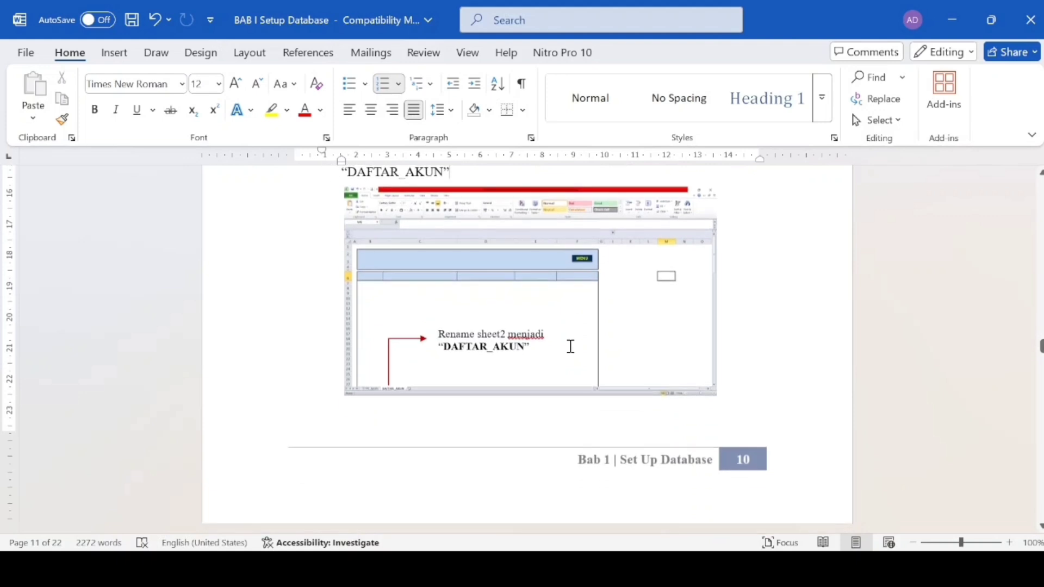
pyautogui.scroll(1, 570, 346)
pyautogui.scroll(-1, 602, 354)
pyautogui.scroll(-1, 677, 326)
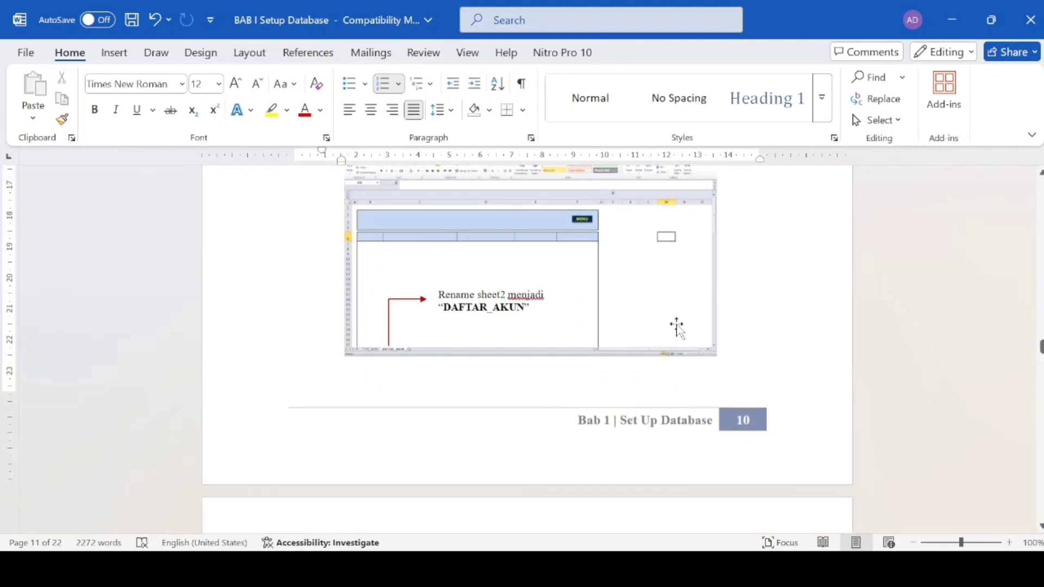
# Return to Book1 in Excel and add a new sheet named DAFTAR_AKUN after TYPE_AKUN.
pyautogui.hotkey('alt', 'Tab')
pyautogui.click(209, 520)
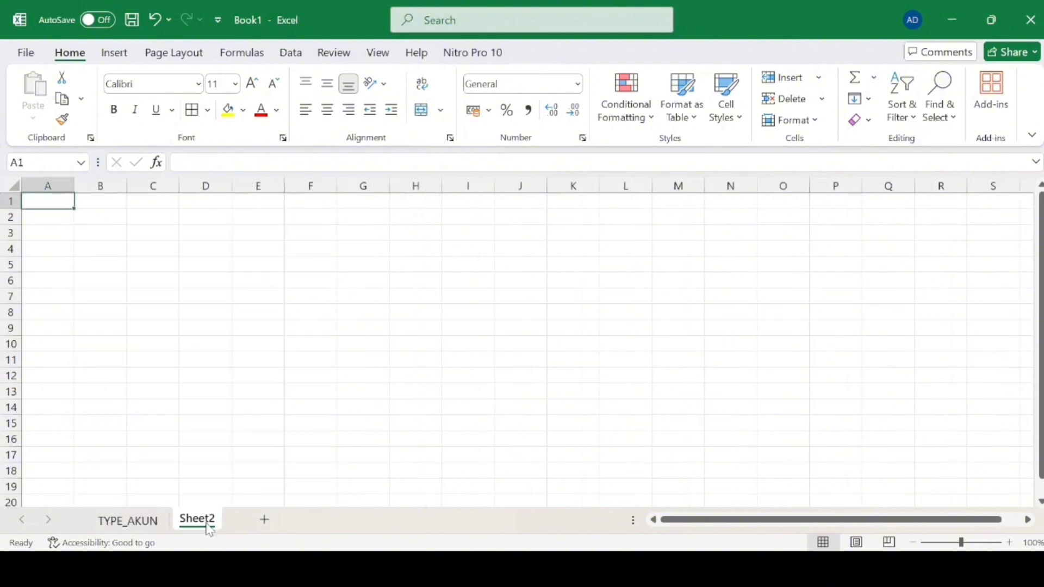
pyautogui.doubleClick(202, 519)
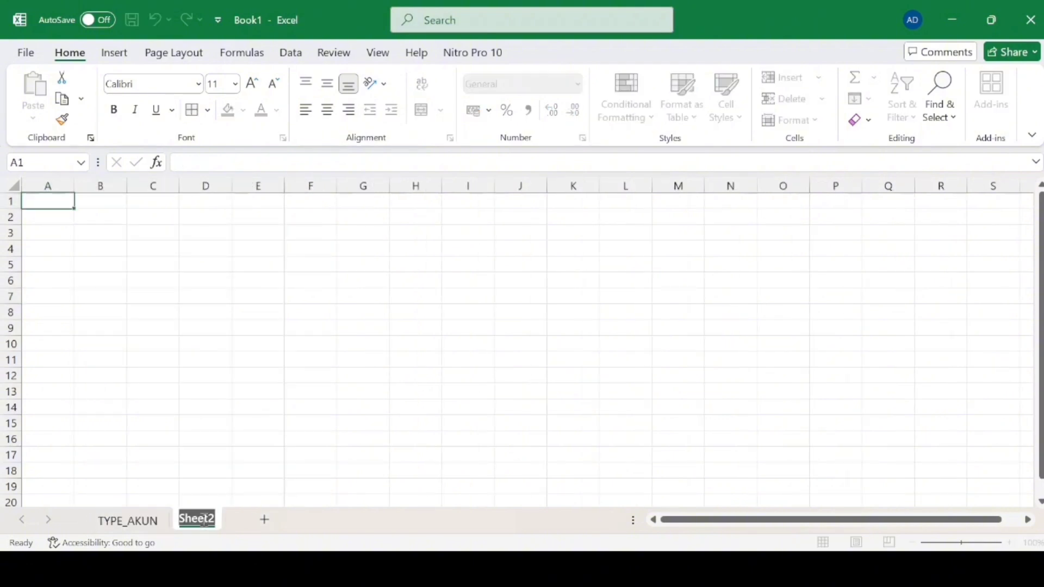
pyautogui.write('DAF')
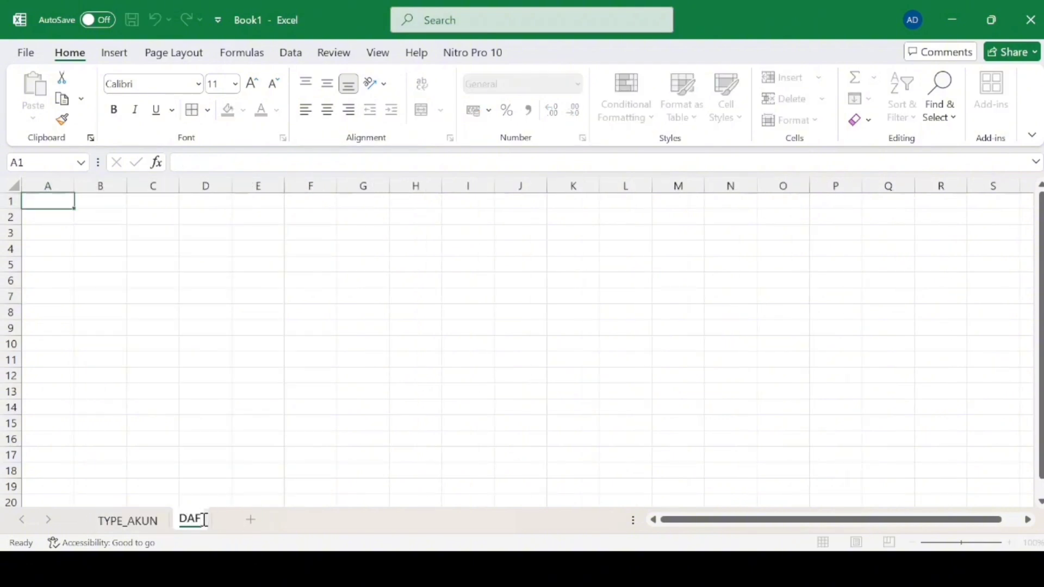
pyautogui.write('TAR_AKUN')
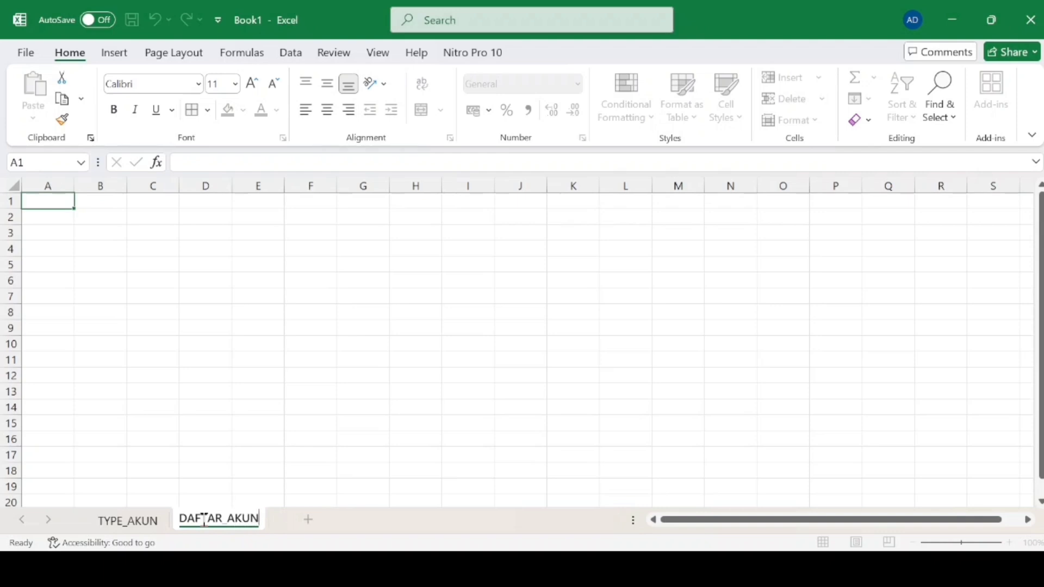
pyautogui.press('Return')
# Merge columns B to F separately in each of rows 2, 3 and 4 to make title lines.
pyautogui.moveTo(101, 216); pyautogui.dragTo(305, 249)
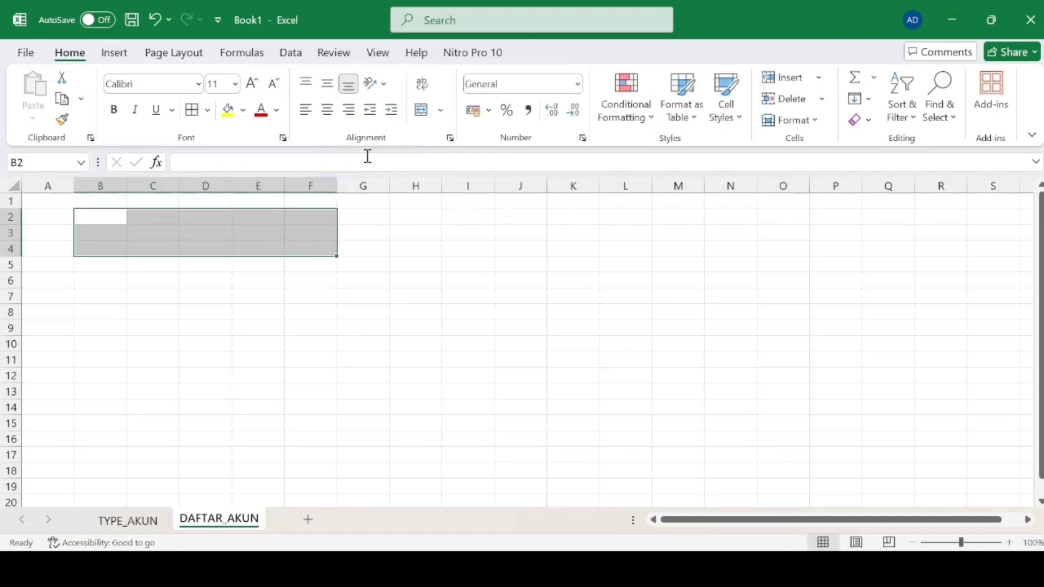
pyautogui.click(208, 221)
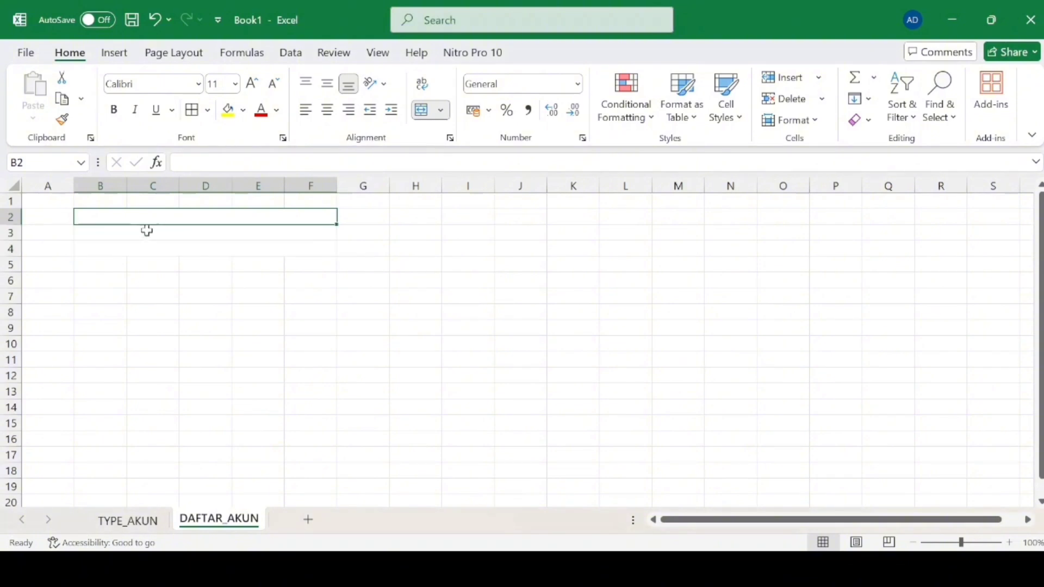
pyautogui.click(182, 207)
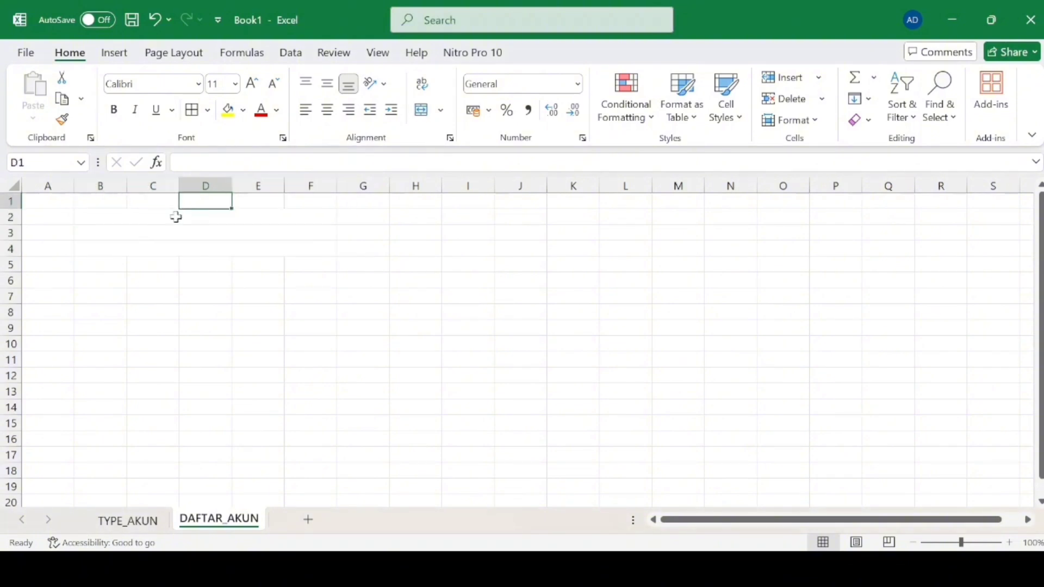
# Enter the titles UD. JUNIOR in merged row 2 and DAFTAR AKUN in merged row 3.
pyautogui.click(174, 220)
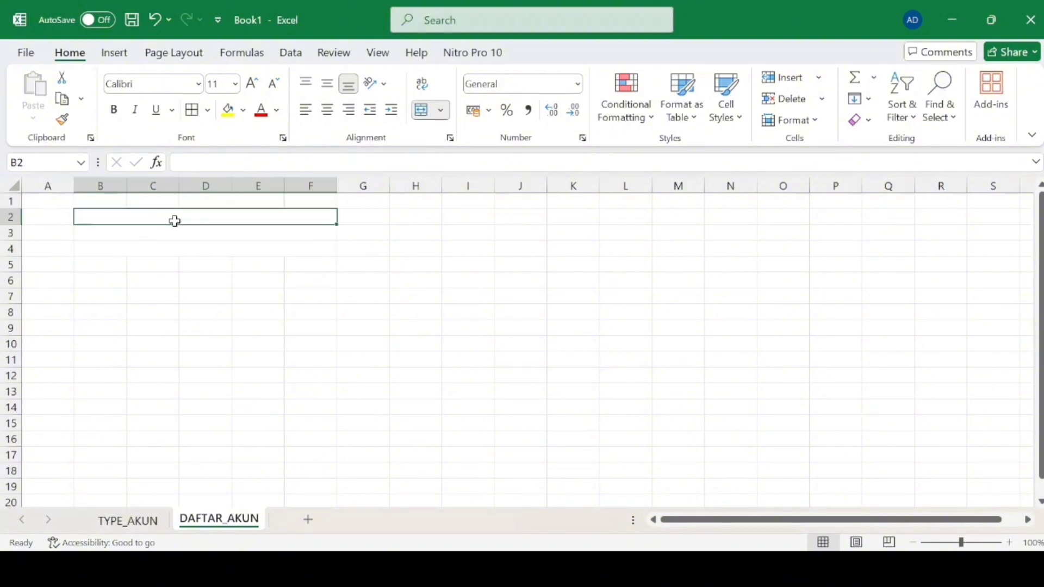
pyautogui.write('UD. ')
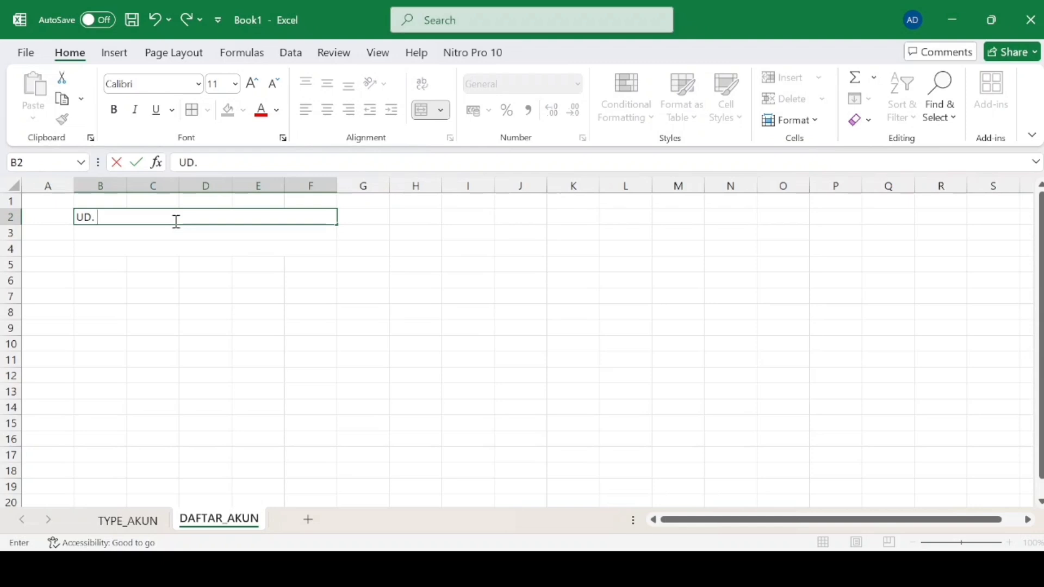
pyautogui.write('JUNIOR')
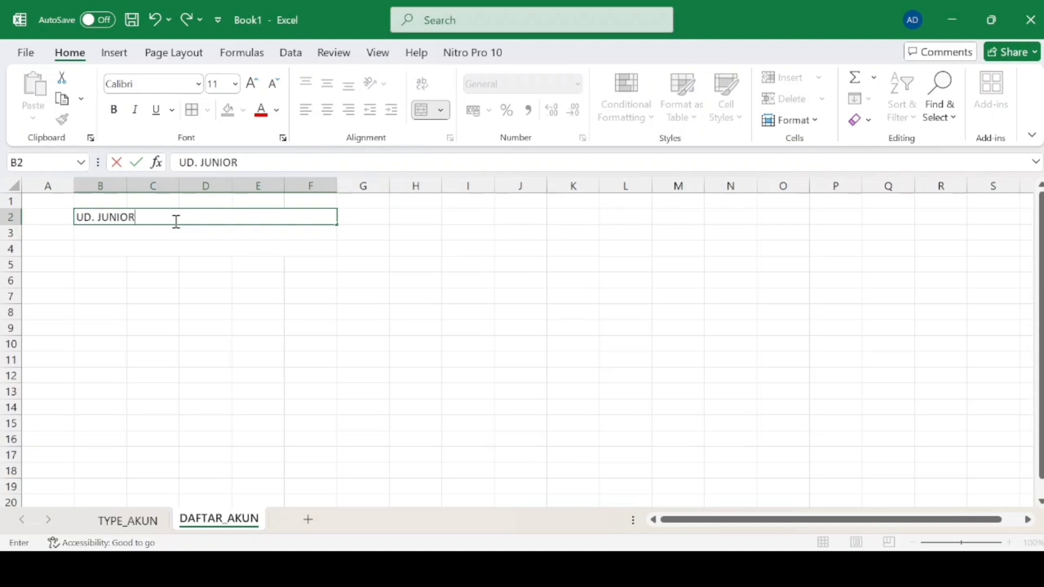
pyautogui.press('Return')
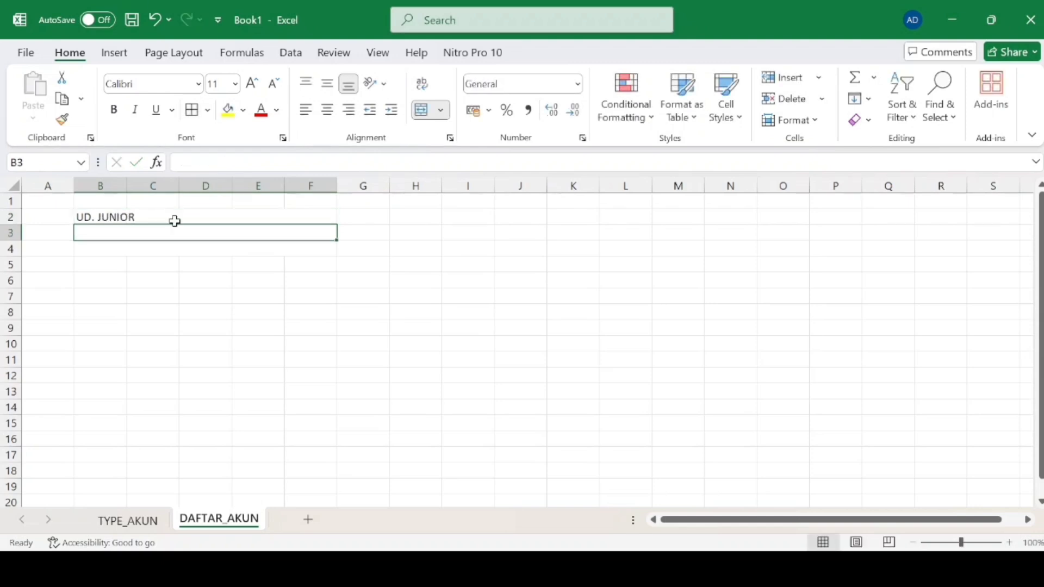
pyautogui.write('DAFTR')
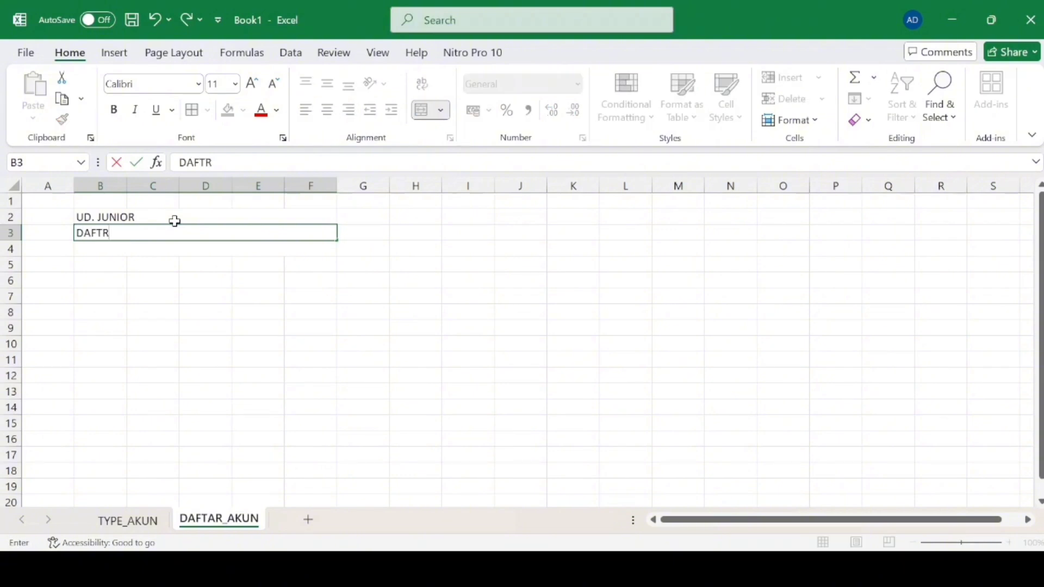
pyautogui.press('BackSpace')
pyautogui.write('AR AKUN')
pyautogui.press('Return')
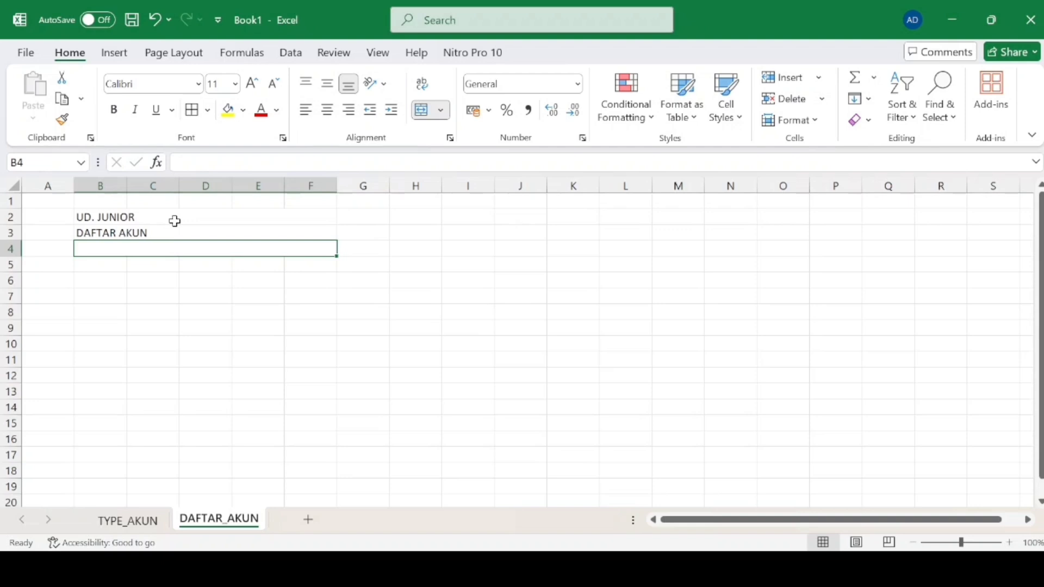
# Enter the period line PERIODE 1 JUNI-30 JUNI 2019 in merged row 4.
pyautogui.write('PER')
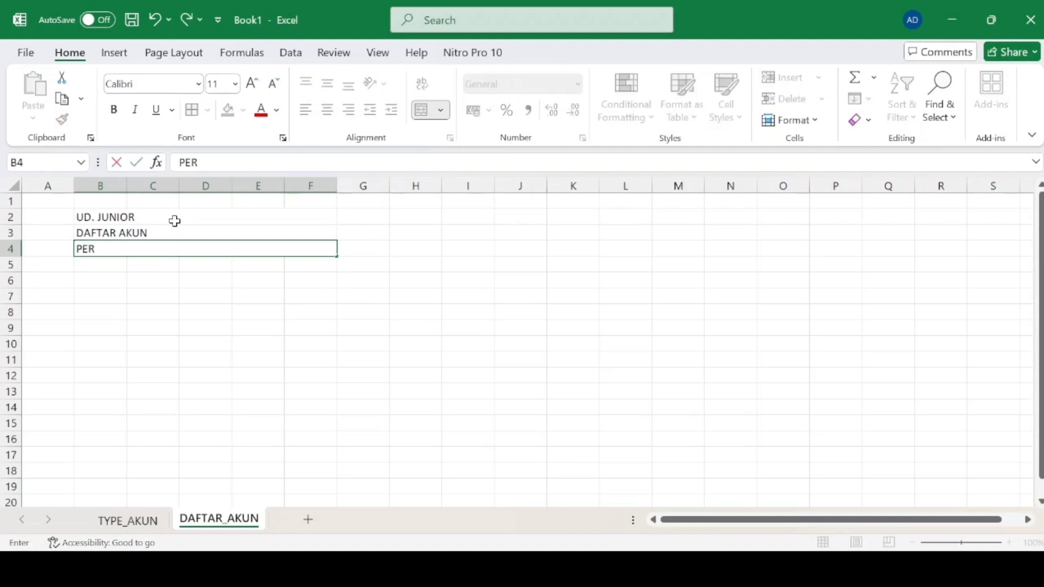
pyautogui.write('IODE 1 JUNI-')
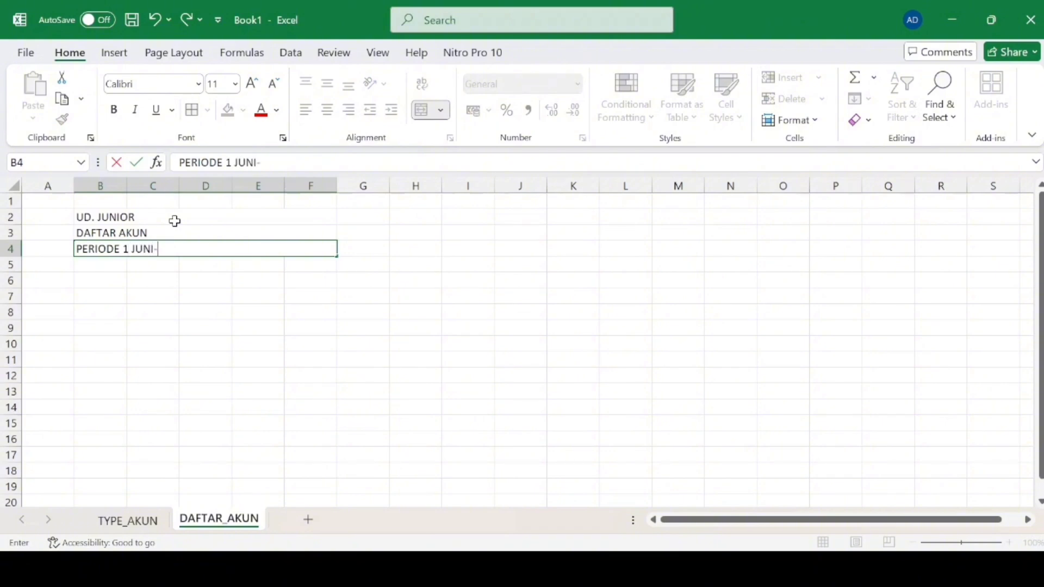
pyautogui.write('30 J')
pyautogui.press('BackSpace')
pyautogui.write('JUNI 2019')
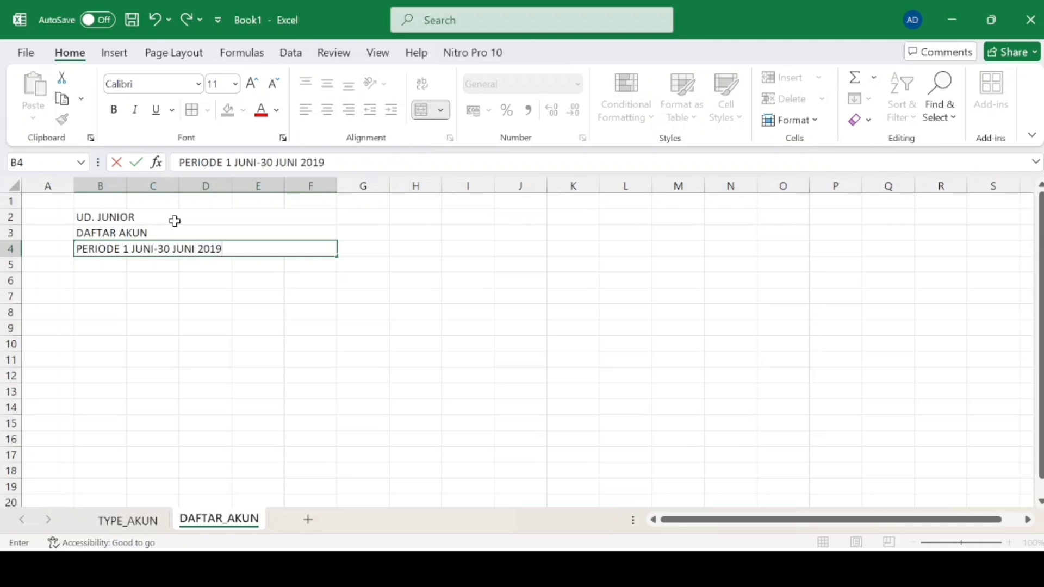
pyautogui.press('Return')
# Centre the three title lines in rows 2 to 4 horizontally.
pyautogui.moveTo(175, 221); pyautogui.dragTo(175, 247)
pyautogui.click(333, 108)
pyautogui.click(376, 265)
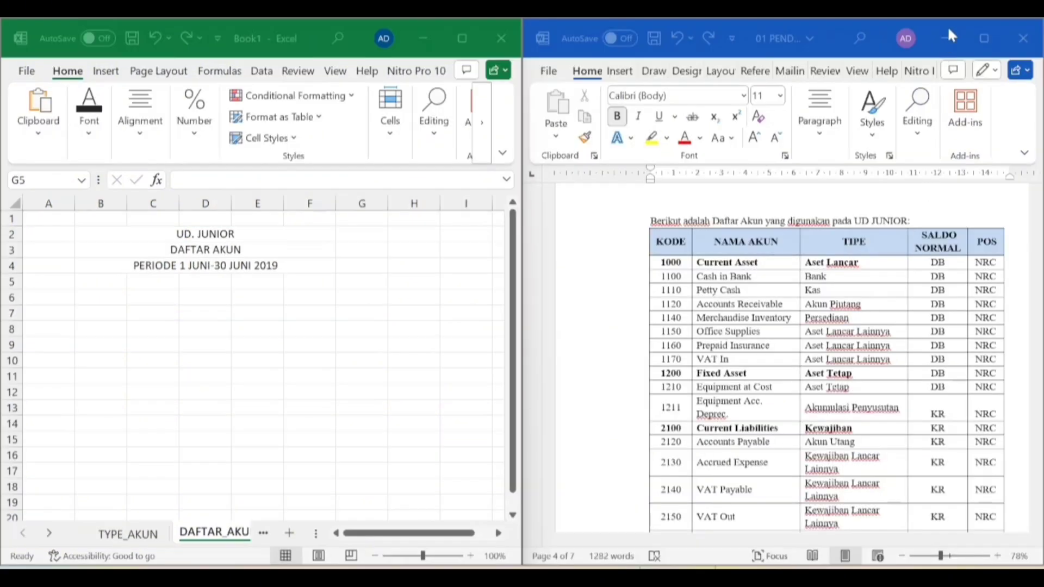
# Enter the column headers KODE, NAMA AKUN and TYPE in cells B6 to D6.
pyautogui.click(83, 299)
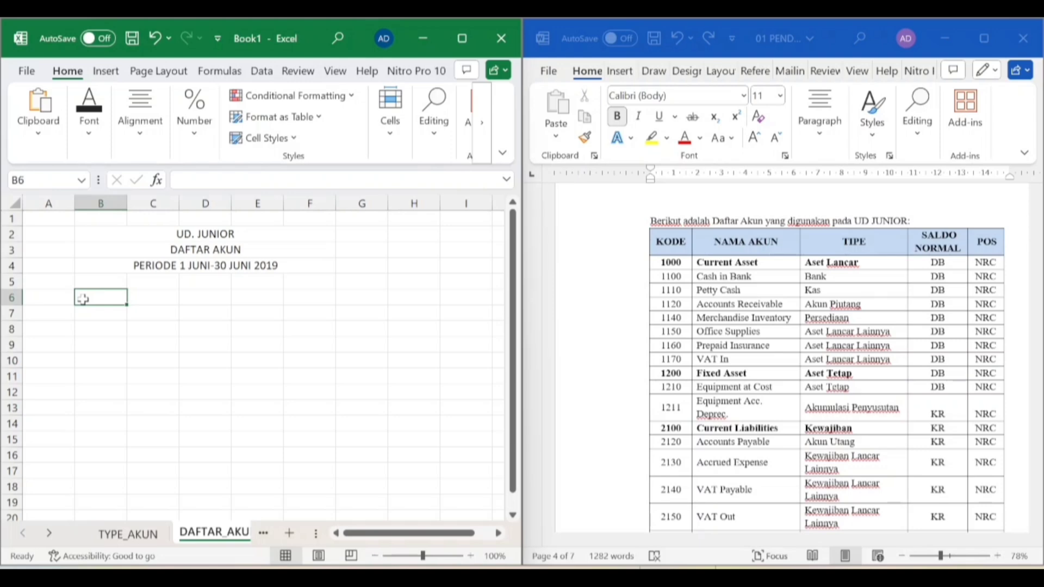
pyautogui.write('KODE')
pyautogui.press('Tab')
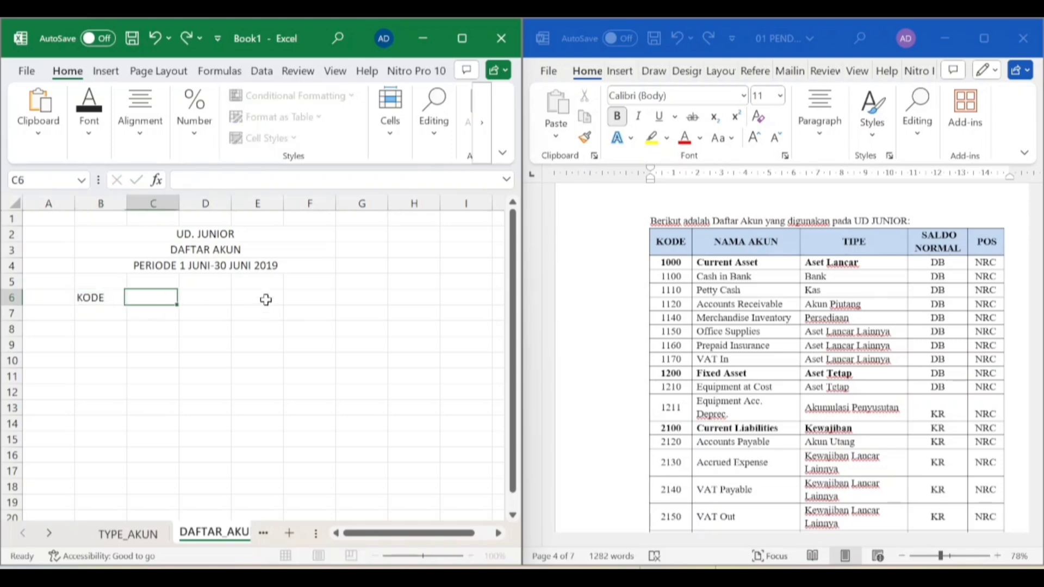
pyautogui.write('NAMA AKUN')
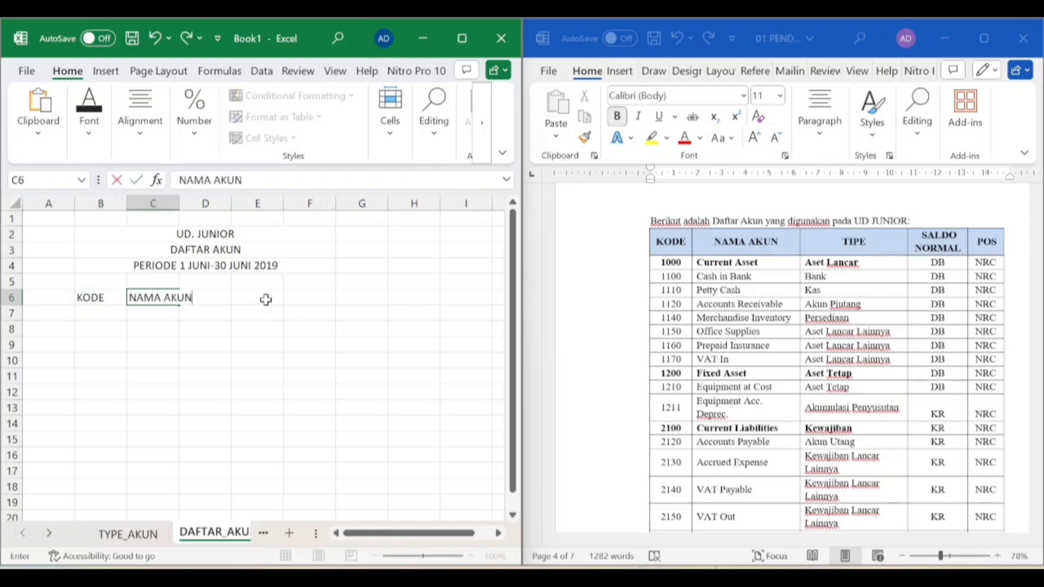
pyautogui.press('Tab')
pyautogui.write('TYPE')
pyautogui.press('Tab')
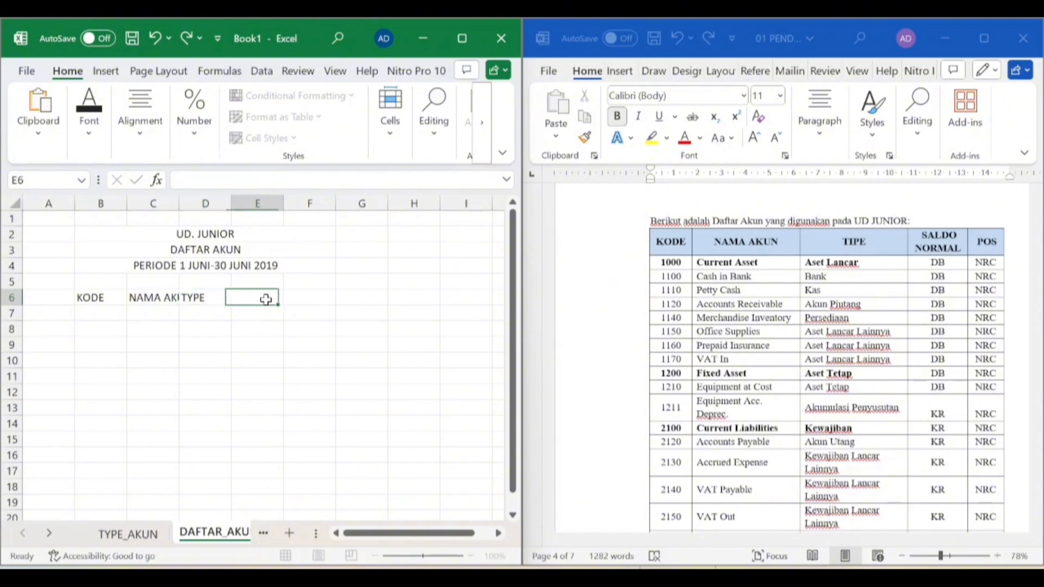
# Add the column headers SA DEBIT in E6 and SA KREDIT in F6.
pyautogui.write('DE')
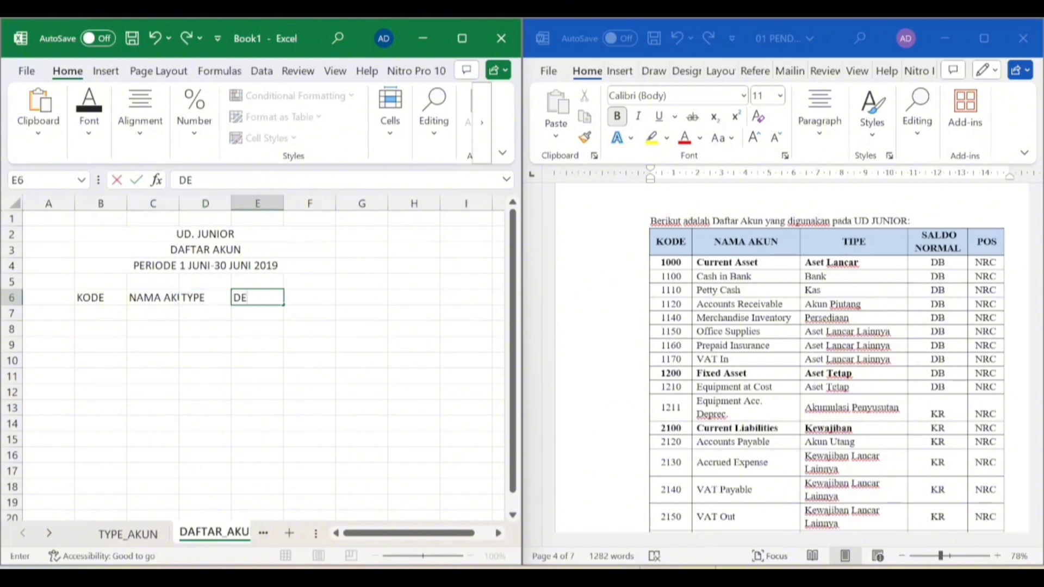
pyautogui.press('BackSpace')
pyautogui.press('BackSpace')
pyautogui.write('SA DEBIT')
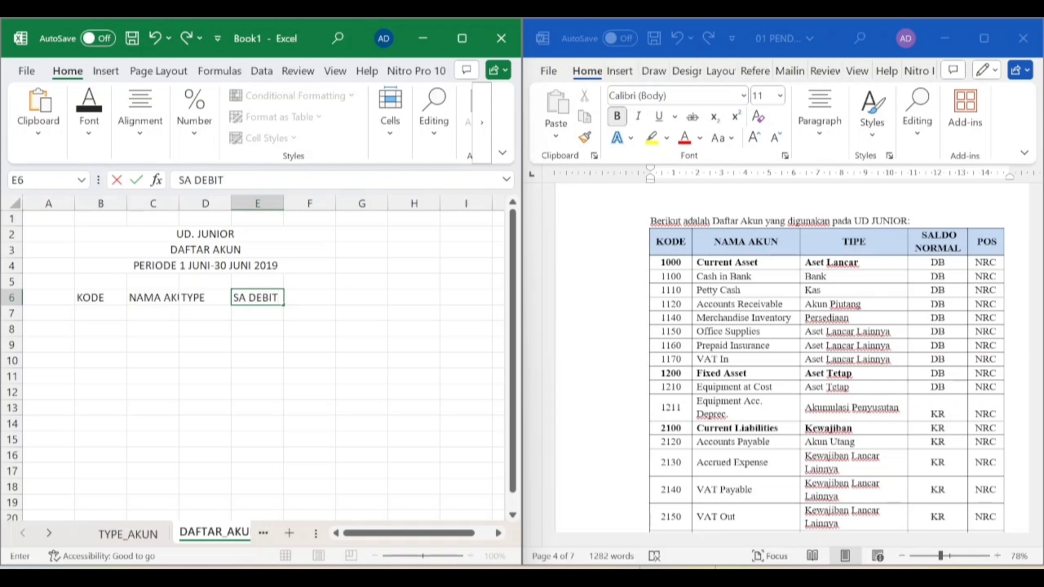
pyautogui.press('Tab')
pyautogui.write('SA KREDIT')
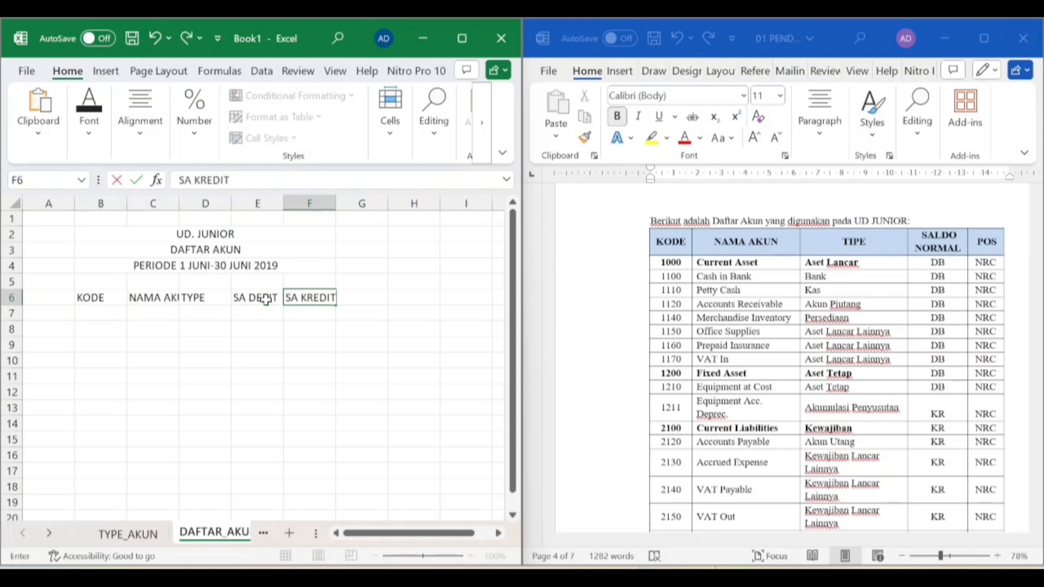
pyautogui.press('Return')
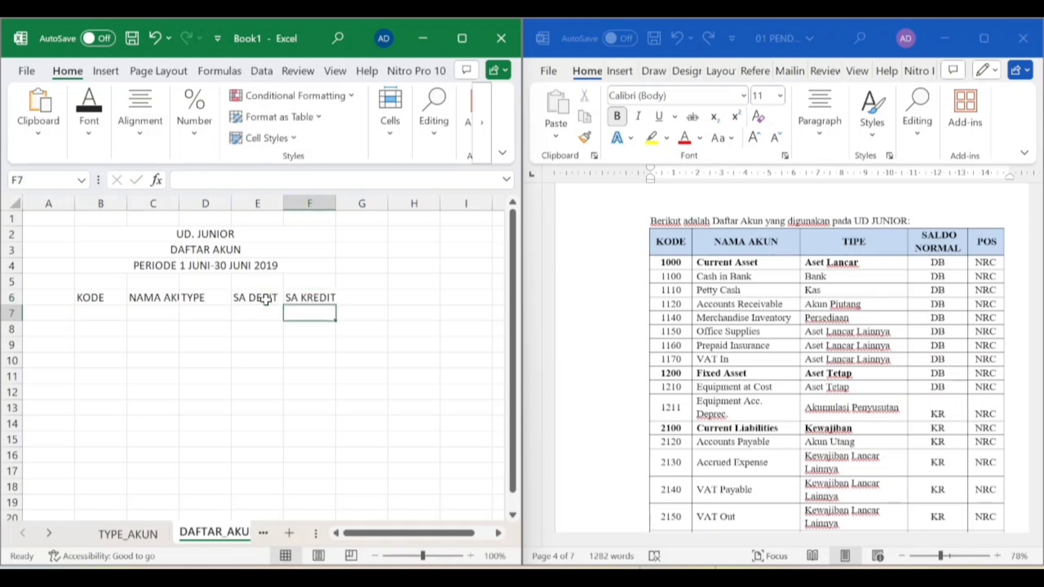
# Enter the account codes 1000, 1100 and 1110 in cells B7 to B9 under KODE.
pyautogui.click(110, 319)
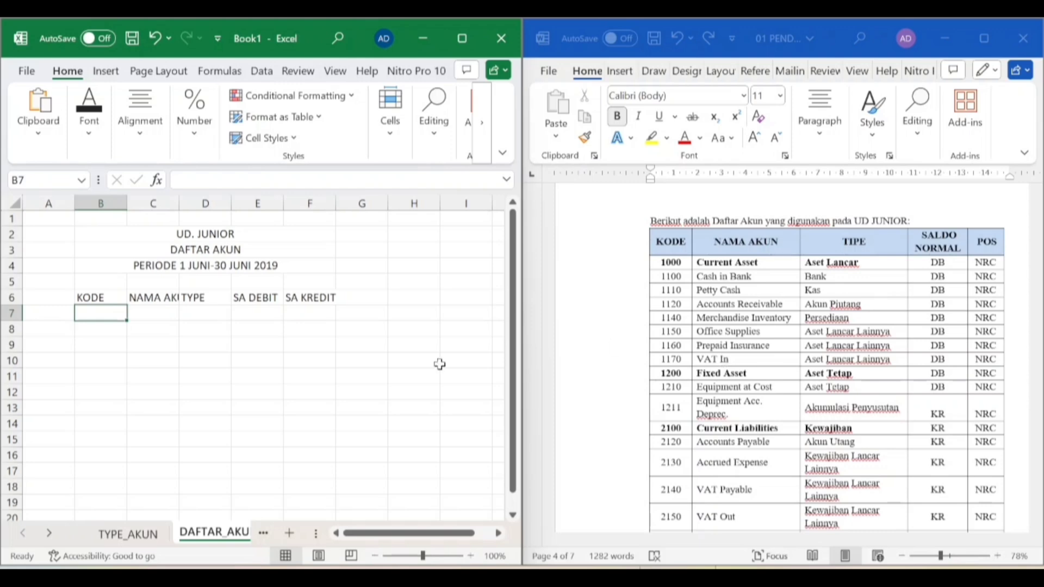
pyautogui.write('1000')
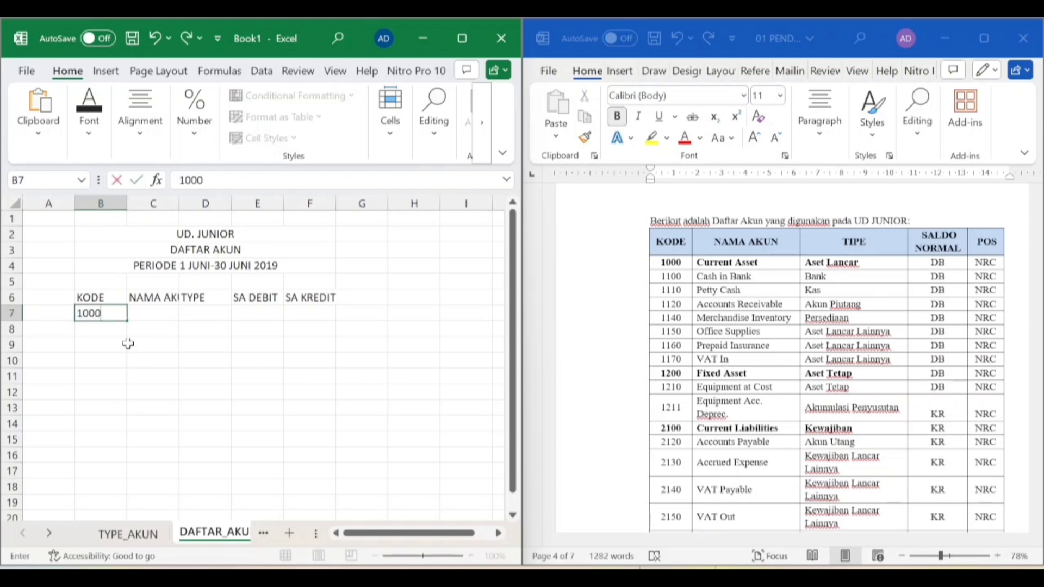
pyautogui.press('Return')
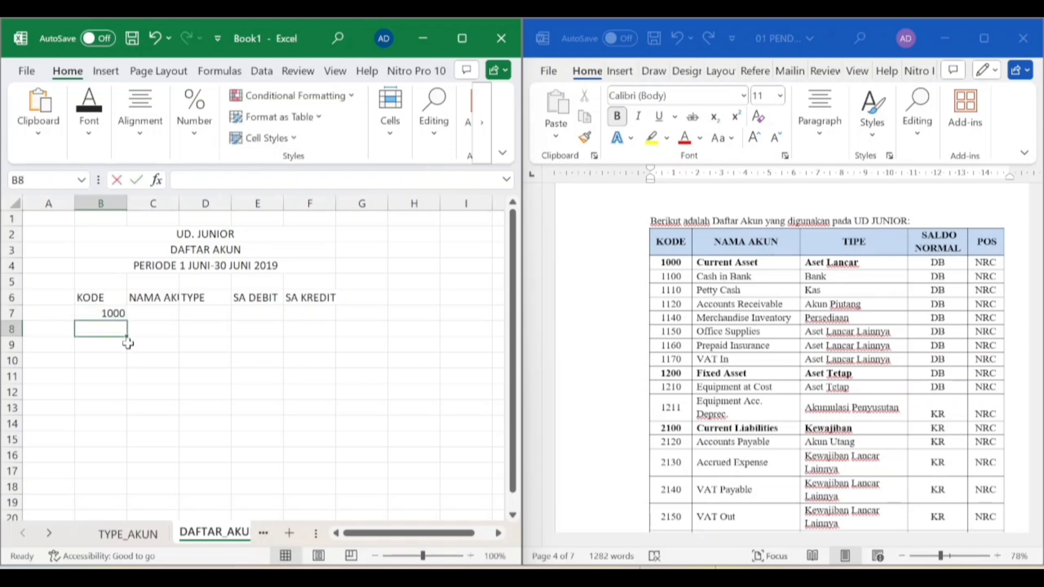
pyautogui.write('1100')
pyautogui.press('Return')
pyautogui.write('1110')
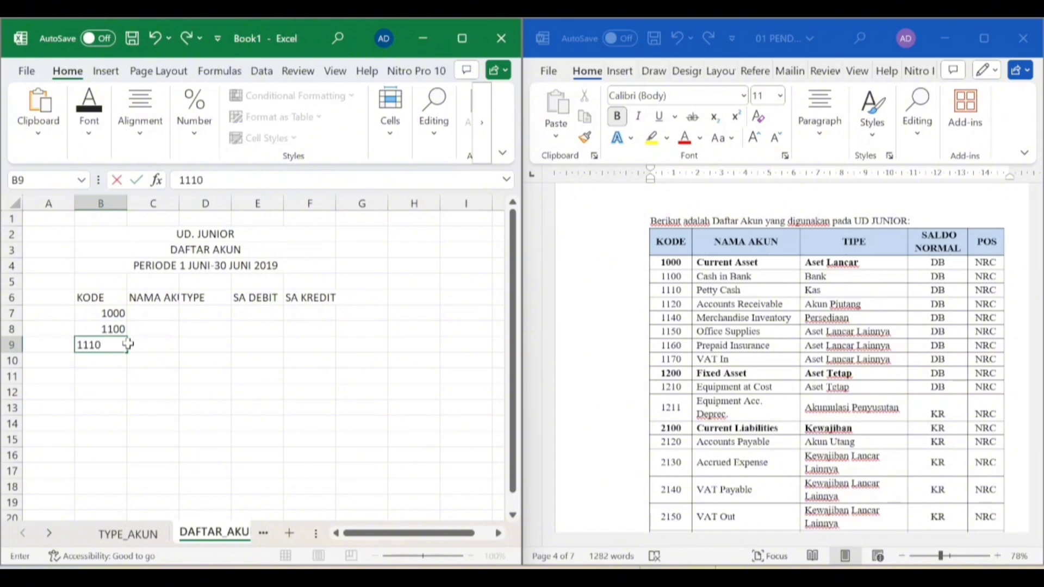
pyautogui.press('Return')
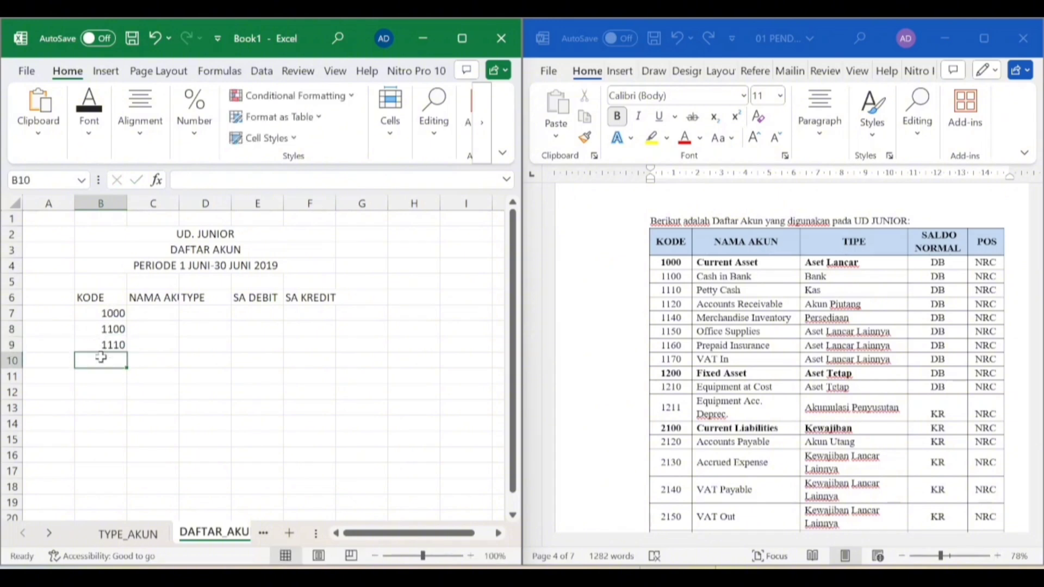
# Continue the KODE column with account codes 1120 in B10 and 1140 in B11.
pyautogui.write('1120')
pyautogui.press('Return')
pyautogui.write('1140')
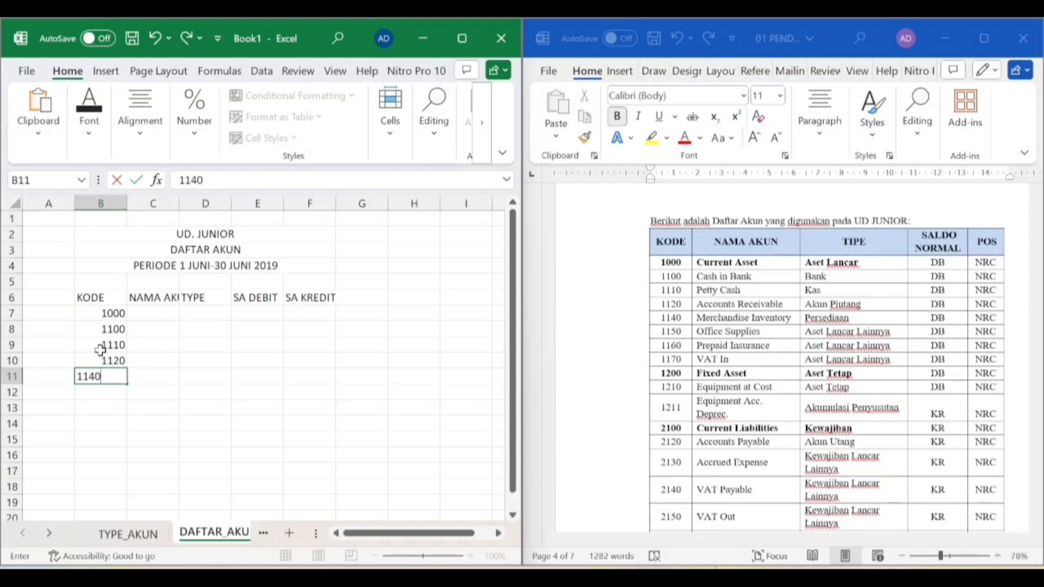
pyautogui.press('Return')
# Enter the account code 1150 in B12, correcting any mistyped entry there.
pyautogui.write('115P')
pyautogui.press('Return')
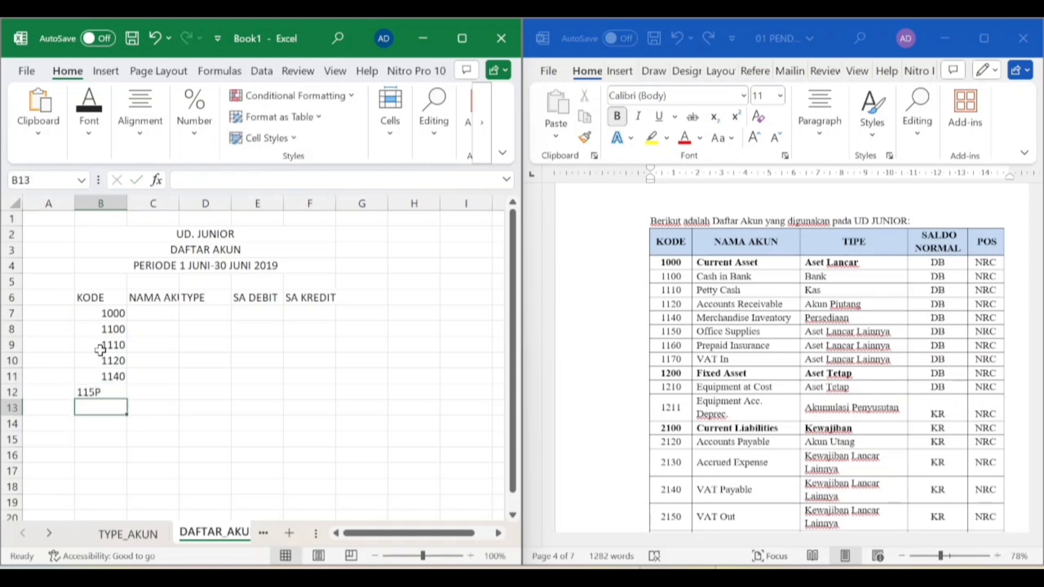
pyautogui.click(107, 381)
pyautogui.press('Down')
pyautogui.write('1')
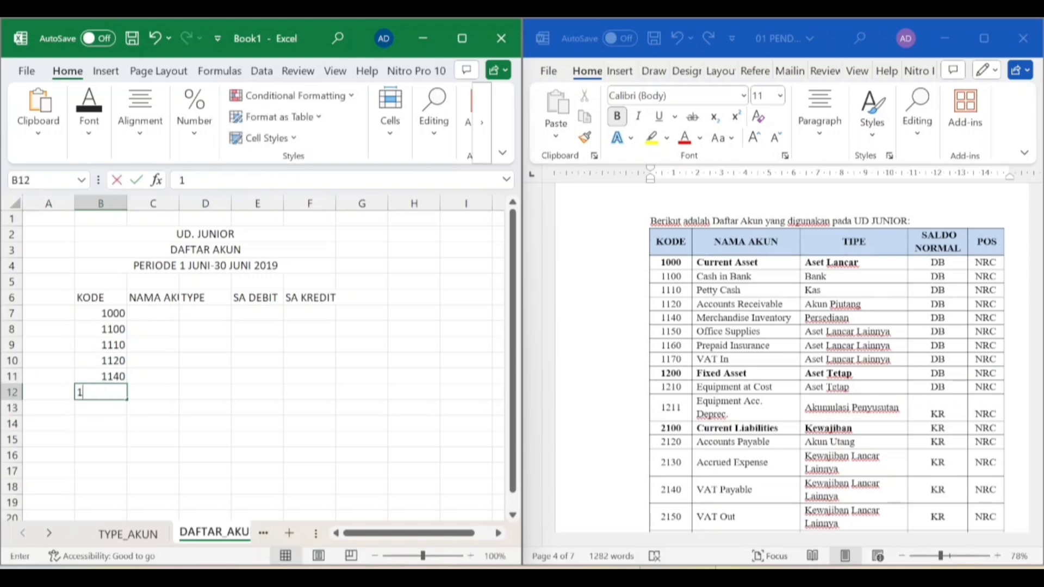
pyautogui.write('11')
pyautogui.press('BackSpace')
pyautogui.write('5')
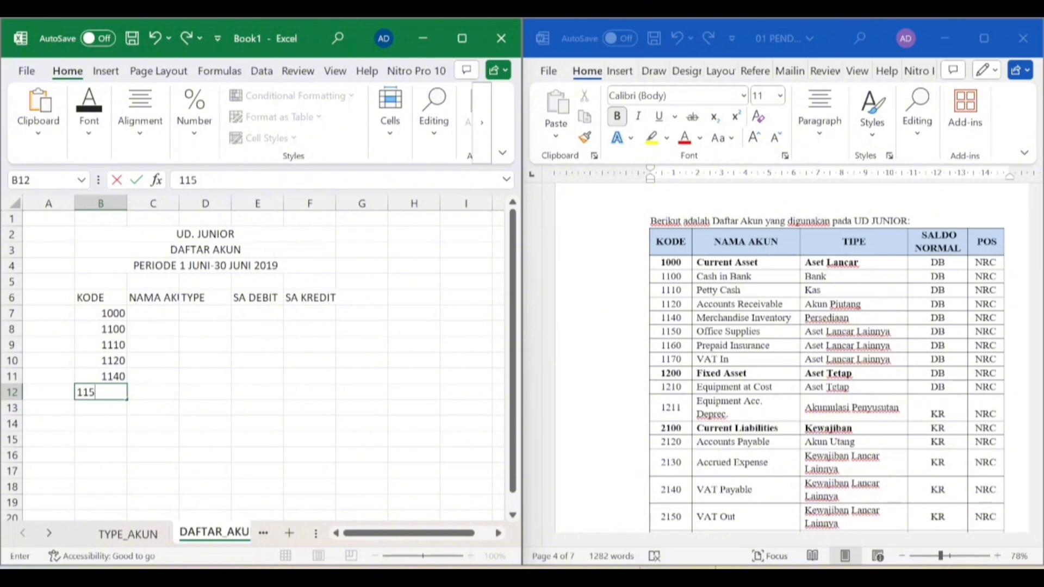
pyautogui.write('0')
pyautogui.press('Return')
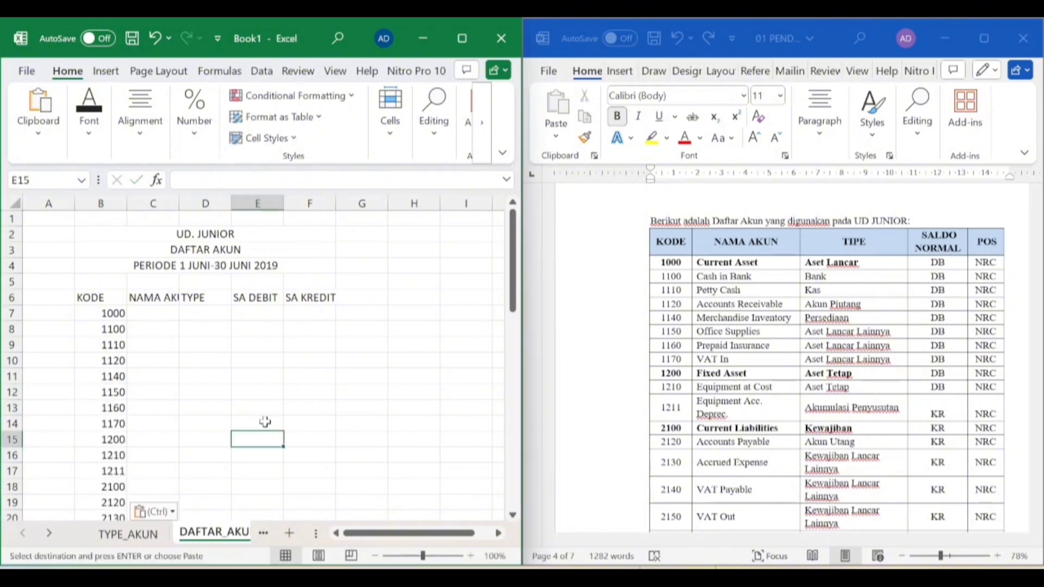
# Select the account codes from B7 down to the last code to review the filled KODE column.
pyautogui.click(125, 372)
pyautogui.click(100, 319)
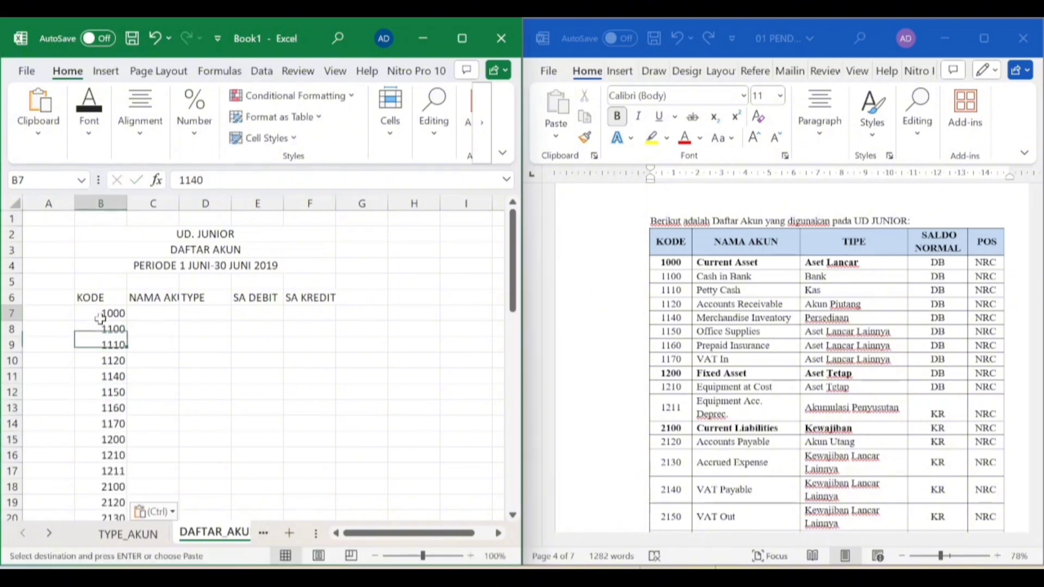
pyautogui.moveTo(101, 319); pyautogui.dragTo(98, 440)
pyautogui.moveTo(99, 319); pyautogui.dragTo(103, 489)
pyautogui.scroll(11, 177, 368)
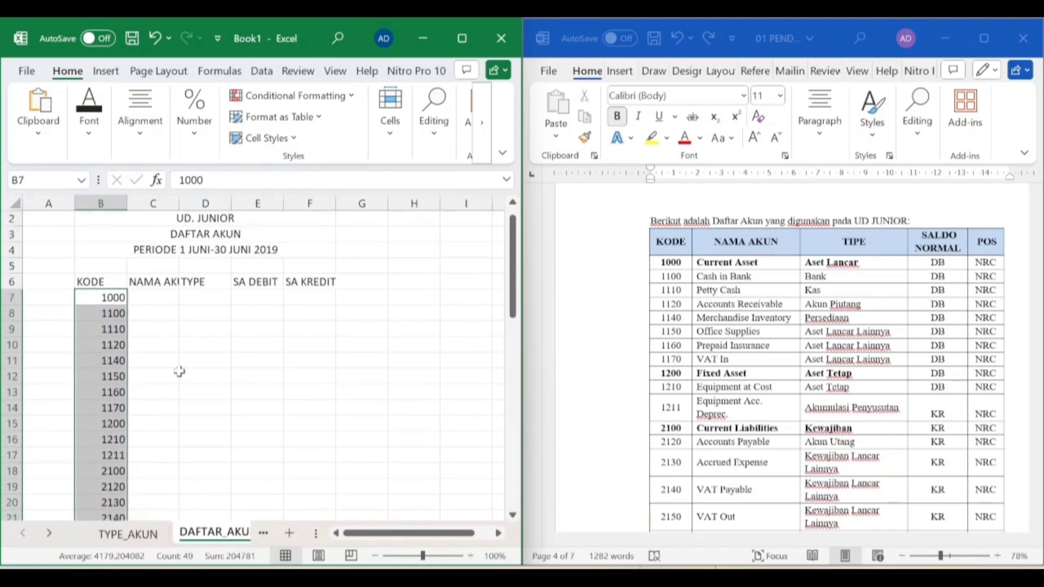
pyautogui.hotkey('ctrl', 'c')
# Enter Current Assets in C7 as the account name for code 1000.
pyautogui.click(137, 305)
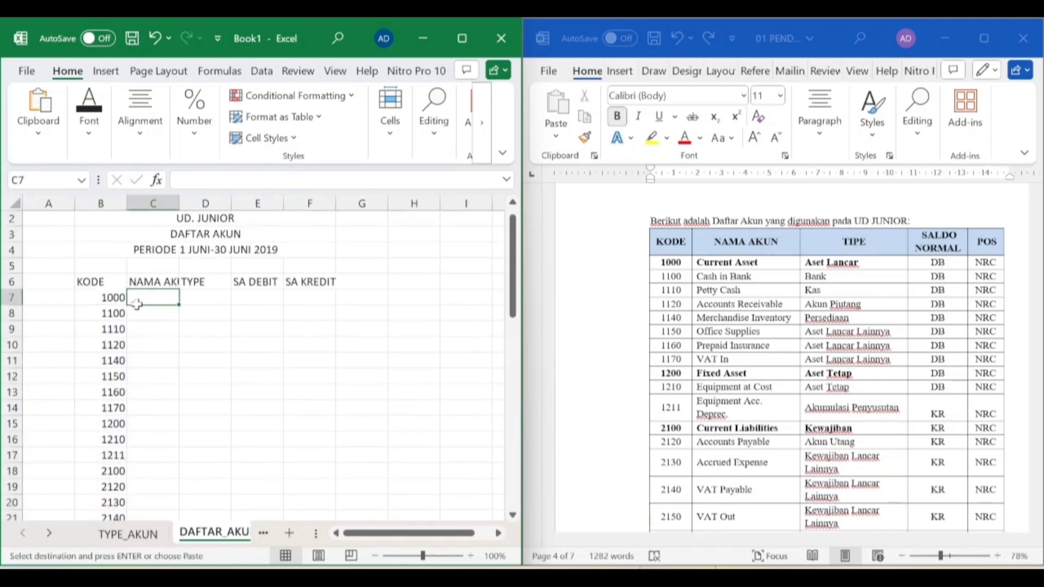
pyautogui.write('CU')
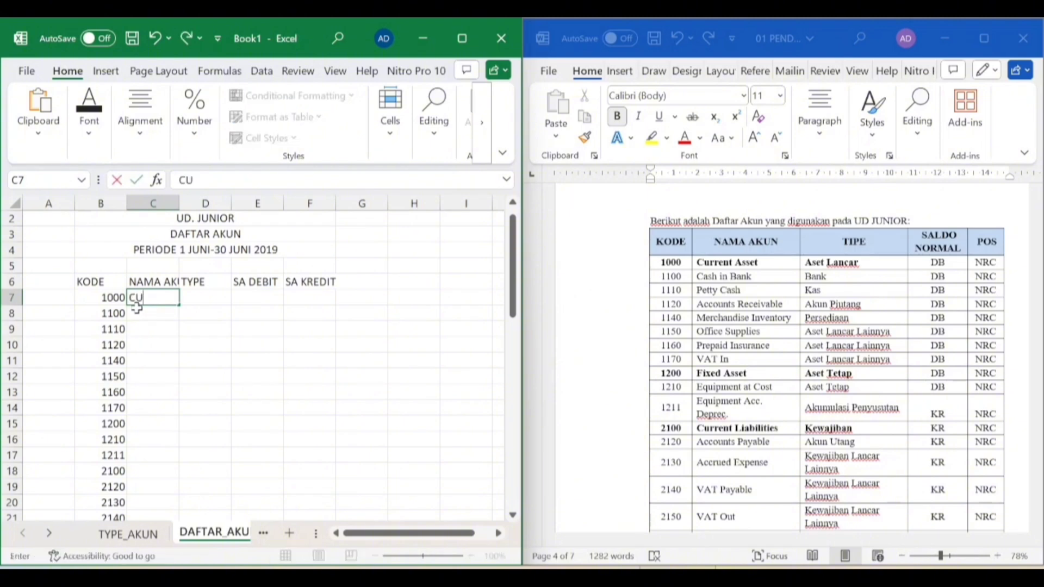
pyautogui.press('BackSpace')
pyautogui.write('urrent Assets')
pyautogui.press('Return')
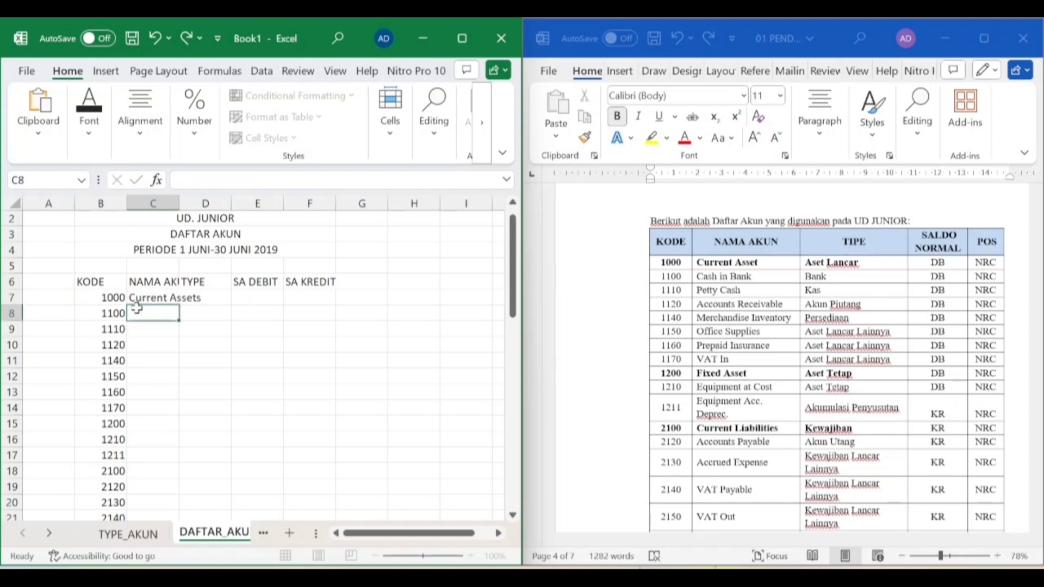
# Enter Cash in Bank in C8 as the account name for code 1100.
pyautogui.write('Cash IN')
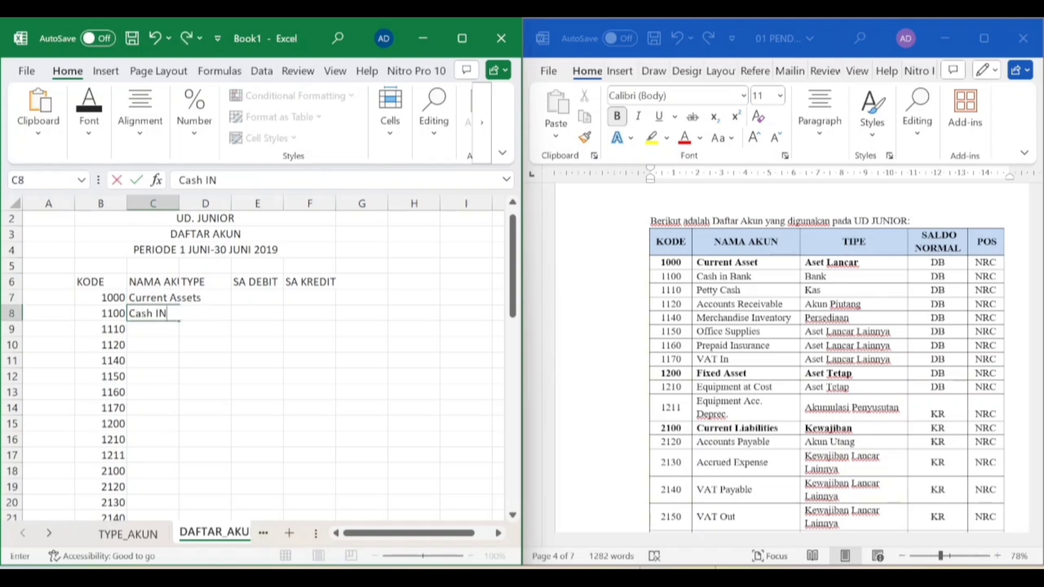
pyautogui.press('BackSpace')
pyautogui.write('n Ba')
pyautogui.press('BackSpace')
pyautogui.press('BackSpace')
pyautogui.press('BackSpace')
pyautogui.press('BackSpace')
pyautogui.press('BackSpace')
pyautogui.press('BackSpace')
pyautogui.press('BackSpace')
pyautogui.press('BackSpace')
pyautogui.press('BackSpace')
pyautogui.write('Cash in Bank')
pyautogui.press('Return')
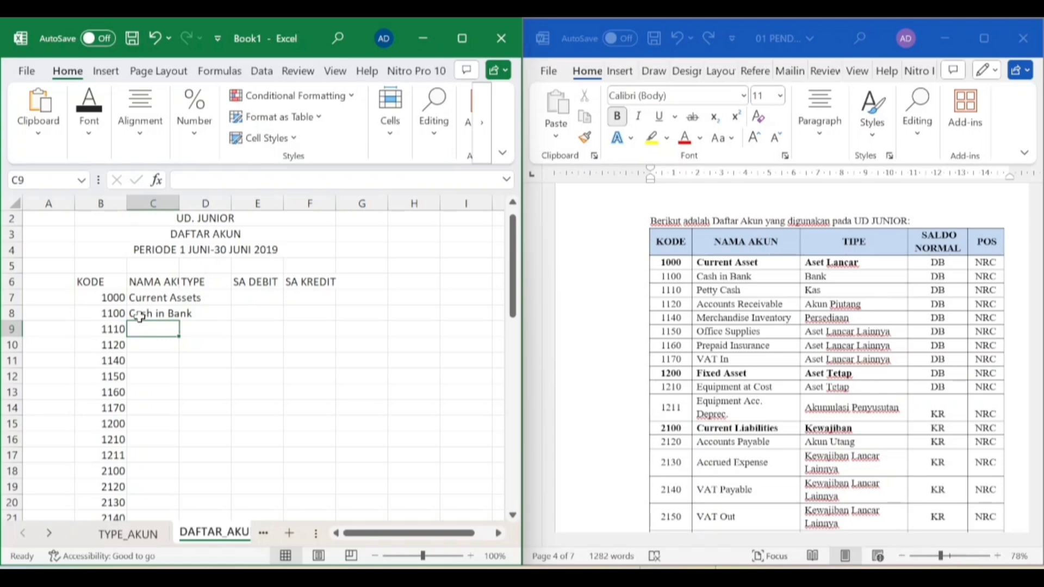
# Enter Petty Cash in C9 as the account name for code 1110 and review the NAMA AKUN column down to code 9200.
pyautogui.write('Petty')
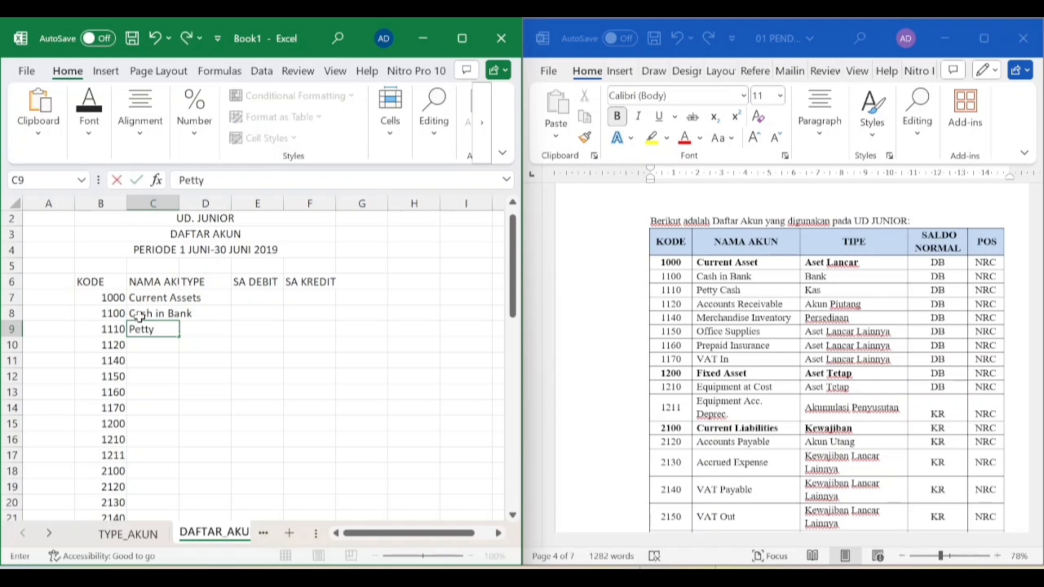
pyautogui.write(' Cash')
pyautogui.press('Return')
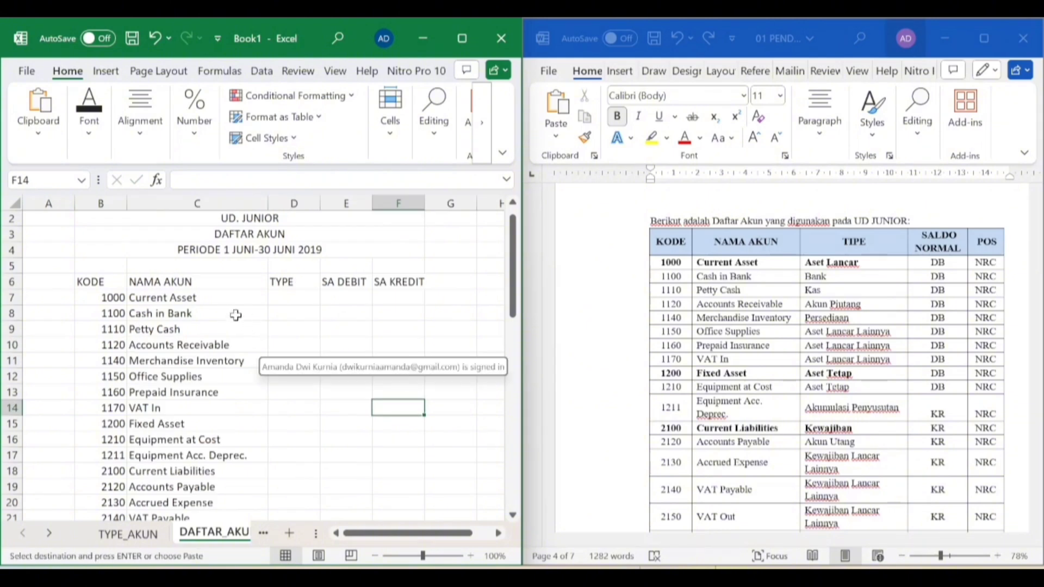
pyautogui.scroll(-7, 228, 313)
pyautogui.scroll(-7, 228, 313)
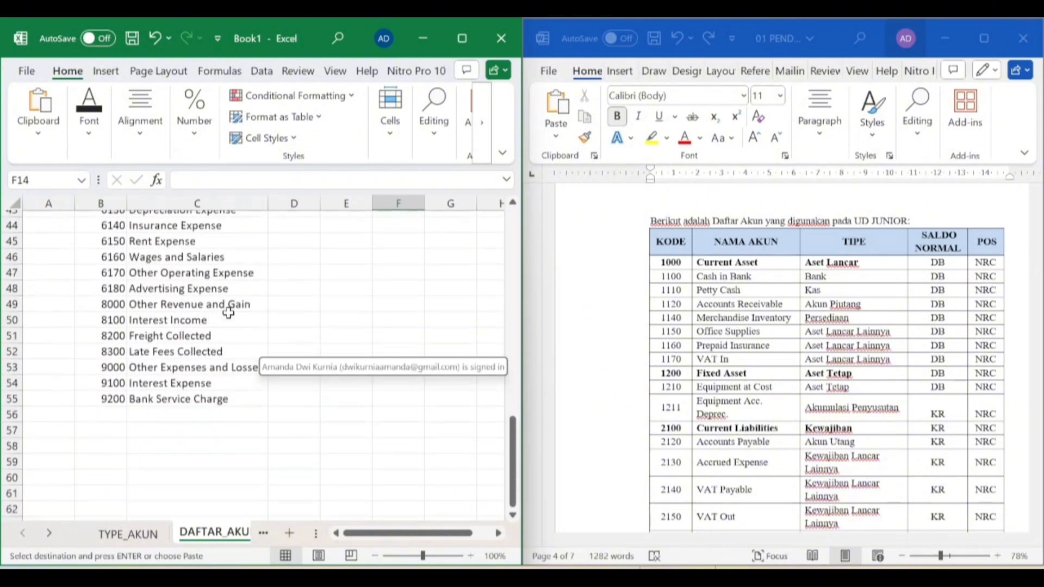
pyautogui.scroll(6, 234, 369)
pyautogui.scroll(8, 234, 369)
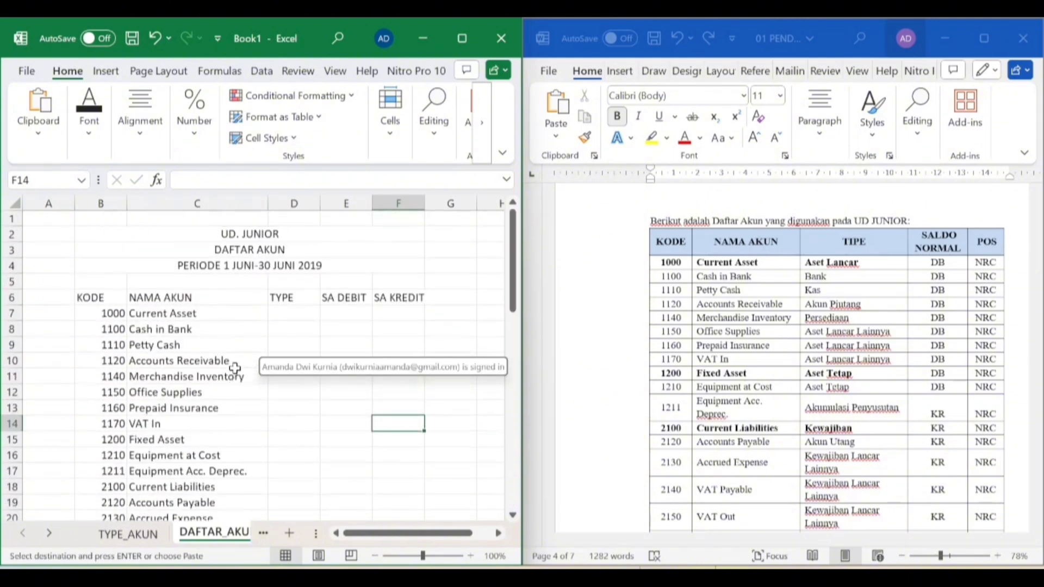
# Apply Data Validation to D7 in the TYPE column, allowing a List with the source =TYPE.
pyautogui.click(283, 312)
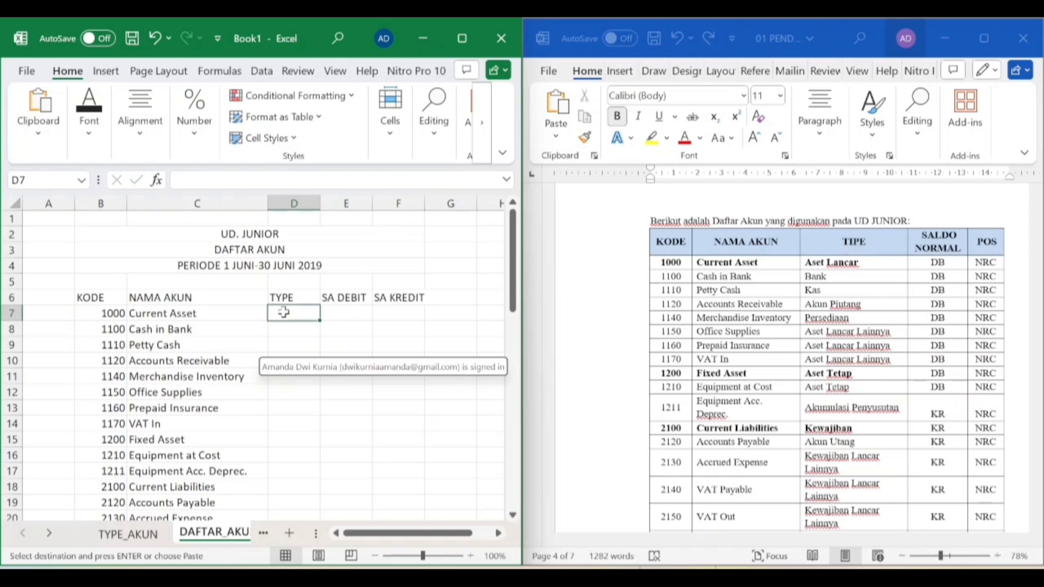
pyautogui.click(290, 355)
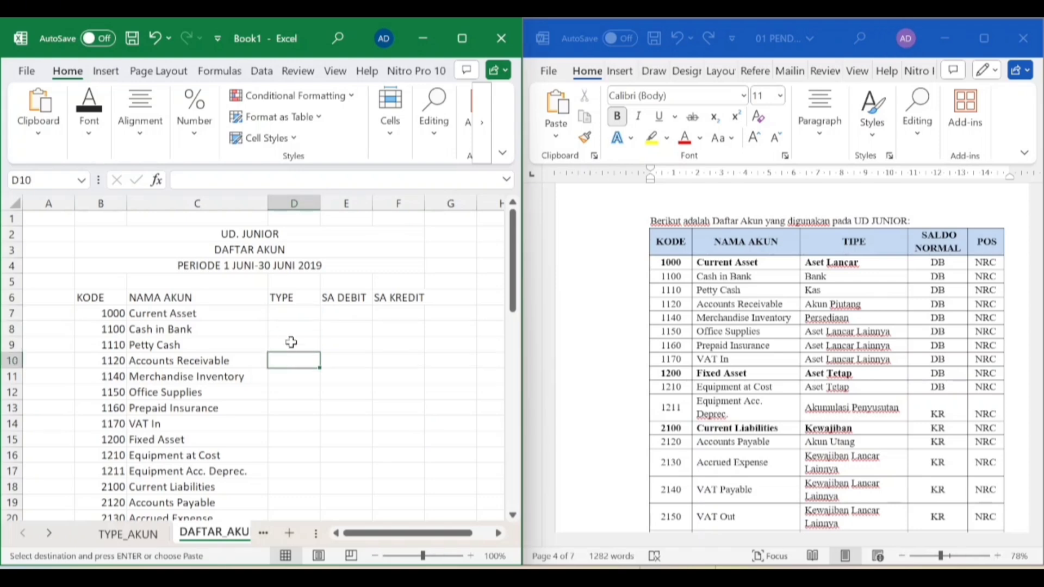
pyautogui.click(302, 310)
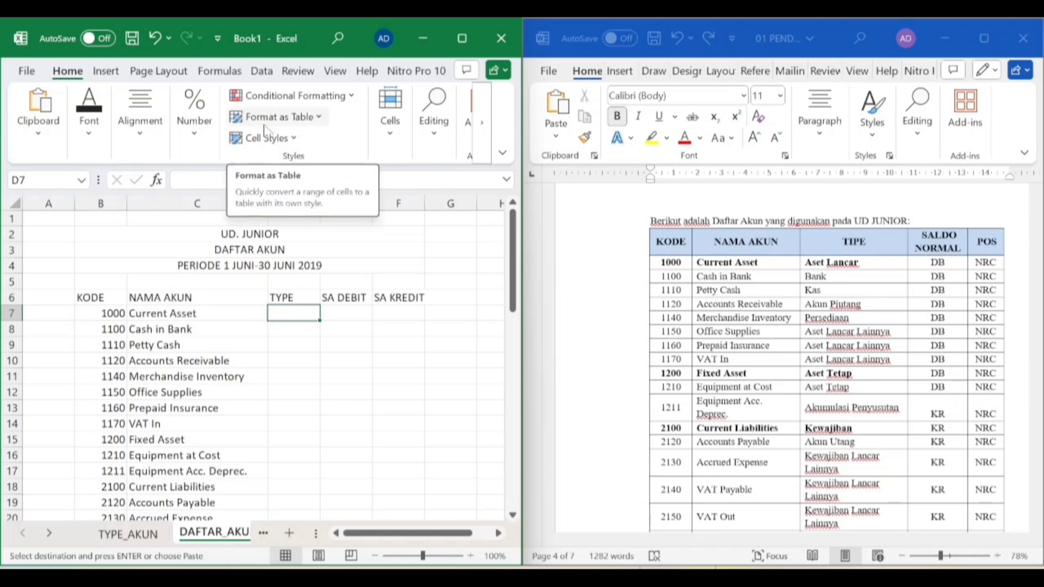
pyautogui.click(261, 72)
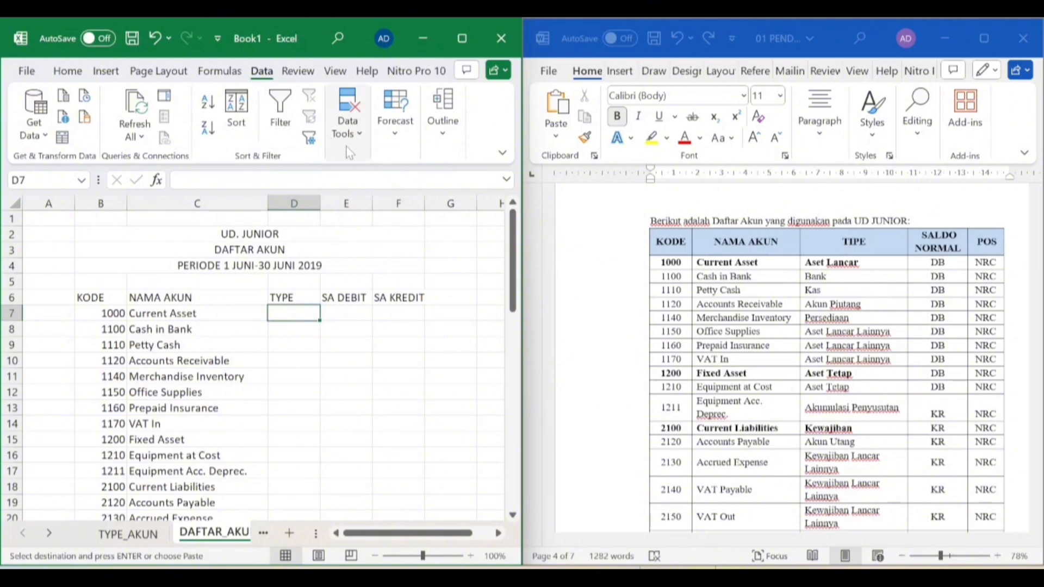
pyautogui.click(462, 38)
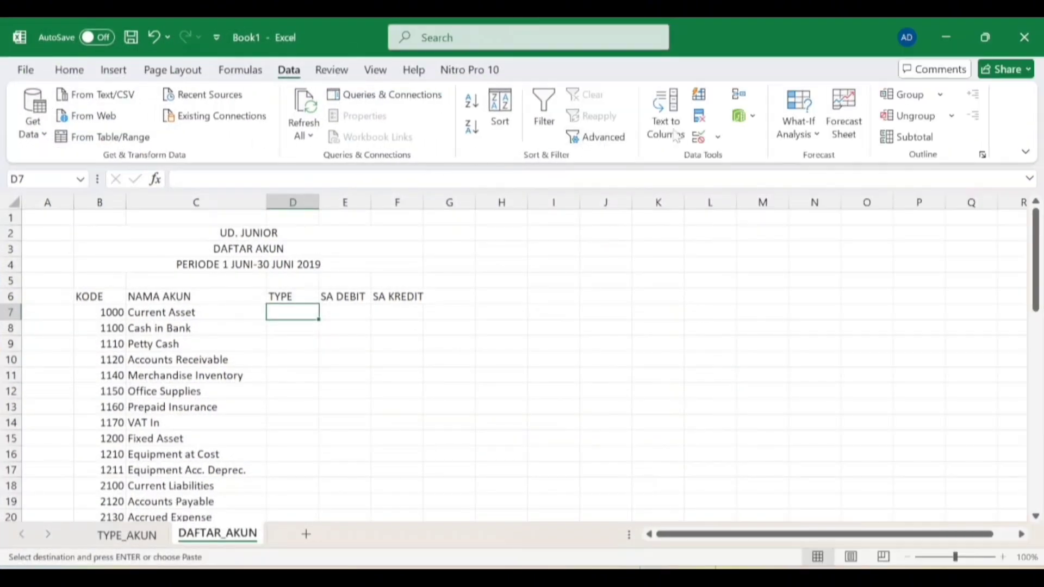
pyautogui.click(716, 137)
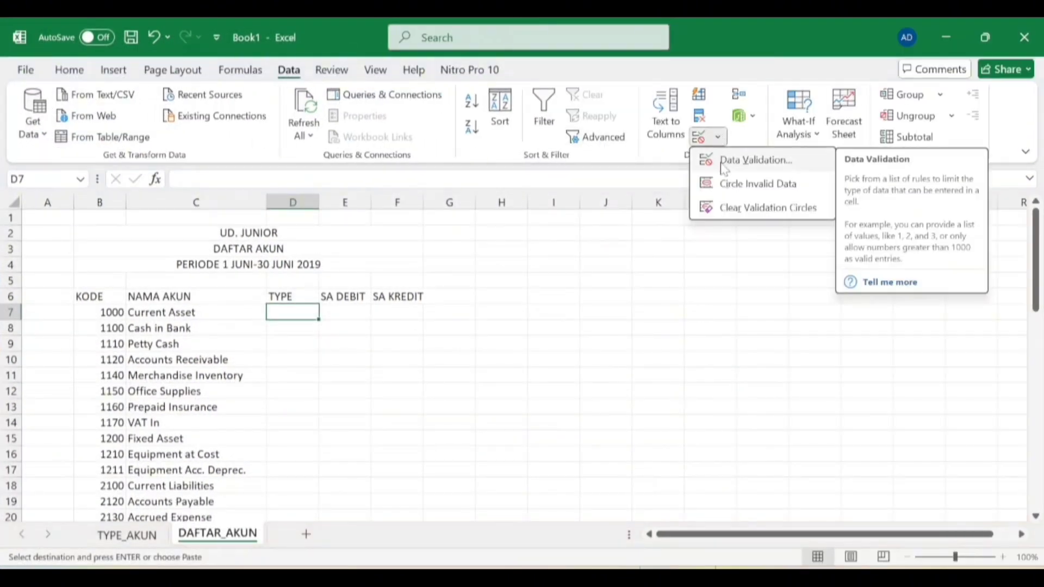
pyautogui.click(724, 160)
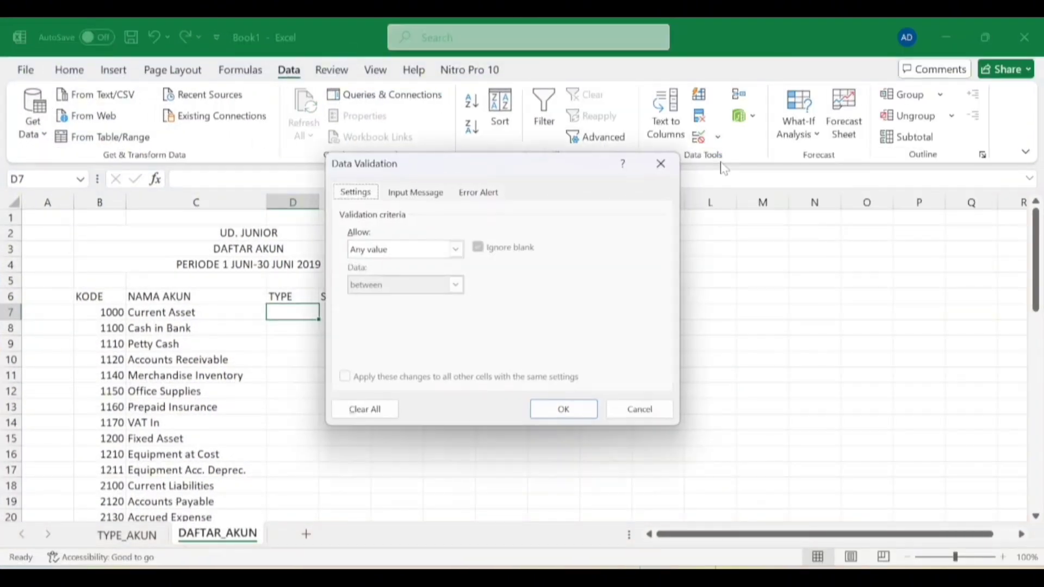
pyautogui.click(456, 250)
pyautogui.click(416, 299)
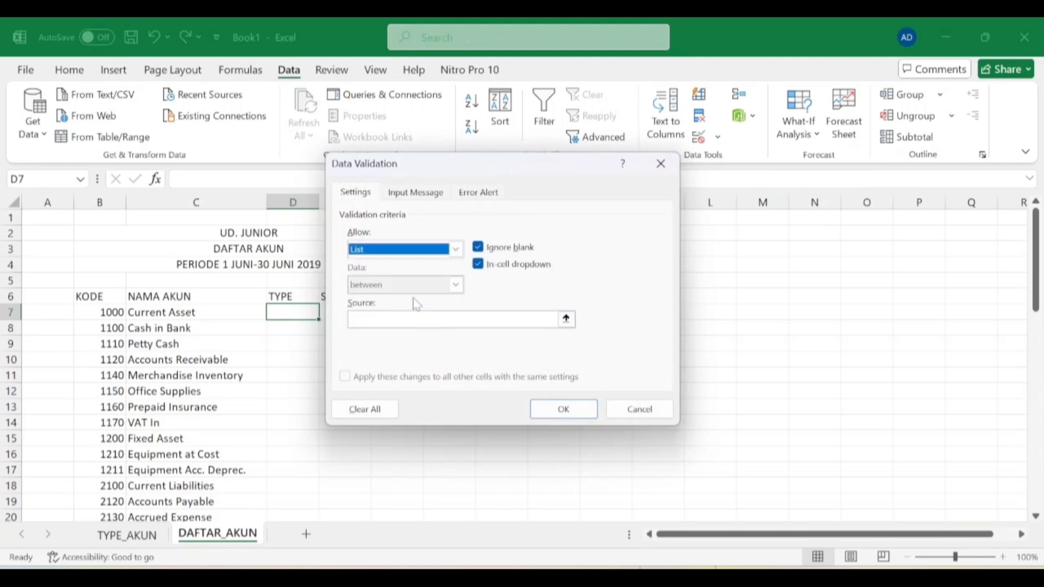
pyautogui.click(552, 319)
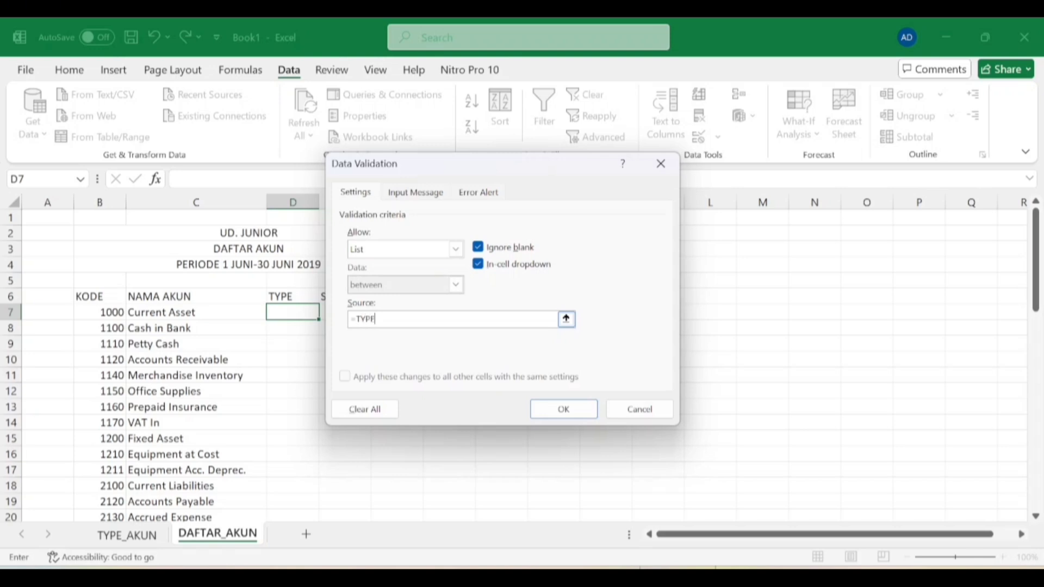
pyautogui.click(549, 415)
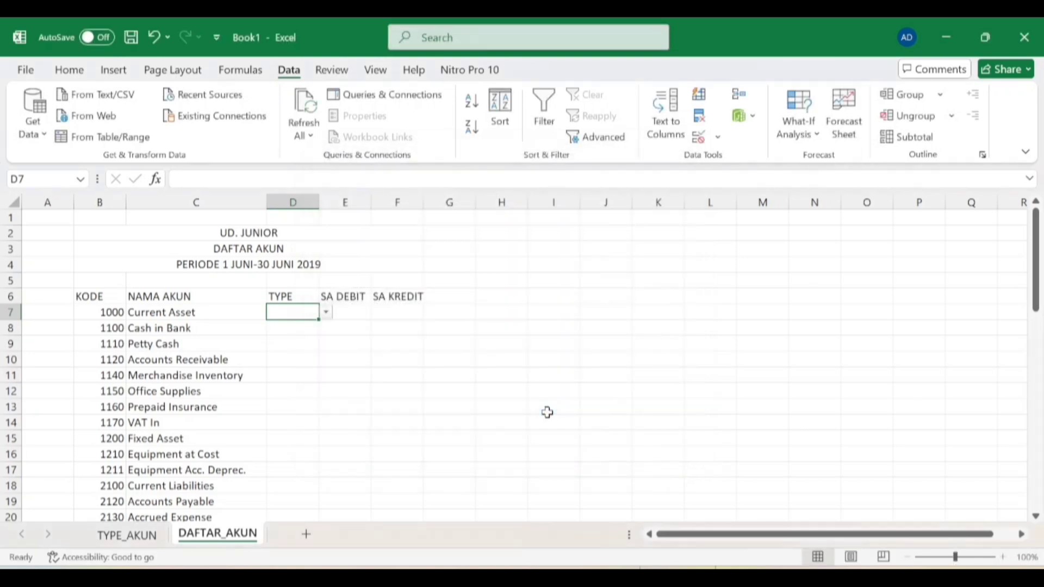
# Check the account types offered by the drop-down list in D7.
pyautogui.click(325, 313)
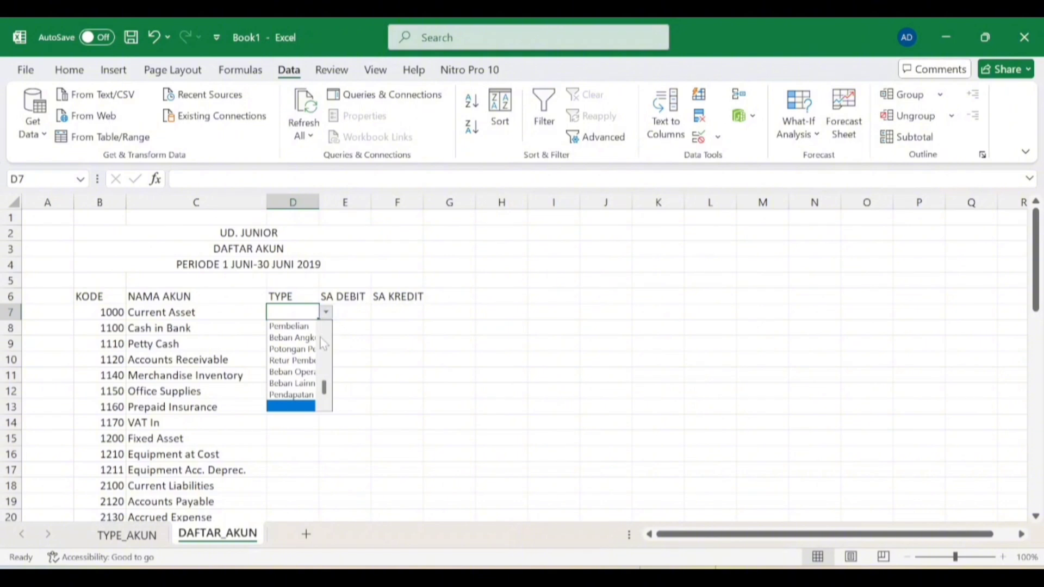
pyautogui.moveTo(327, 396)
pyautogui.mouseDown()
pyautogui.moveTo(330, 348)
pyautogui.moveTo(331, 396)
pyautogui.mouseUp()
pyautogui.click(354, 389)
pyautogui.click(327, 348)
# Copy the drop-down validation from D7 to D8:D55 in the TYPE column.
pyautogui.click(305, 314)
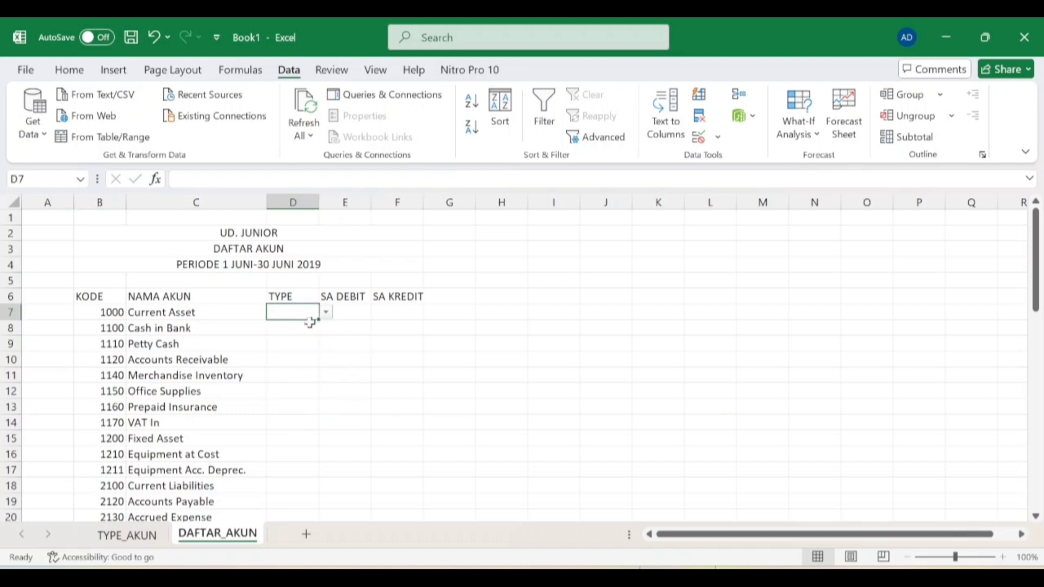
pyautogui.hotkey('ctrl', 'c')
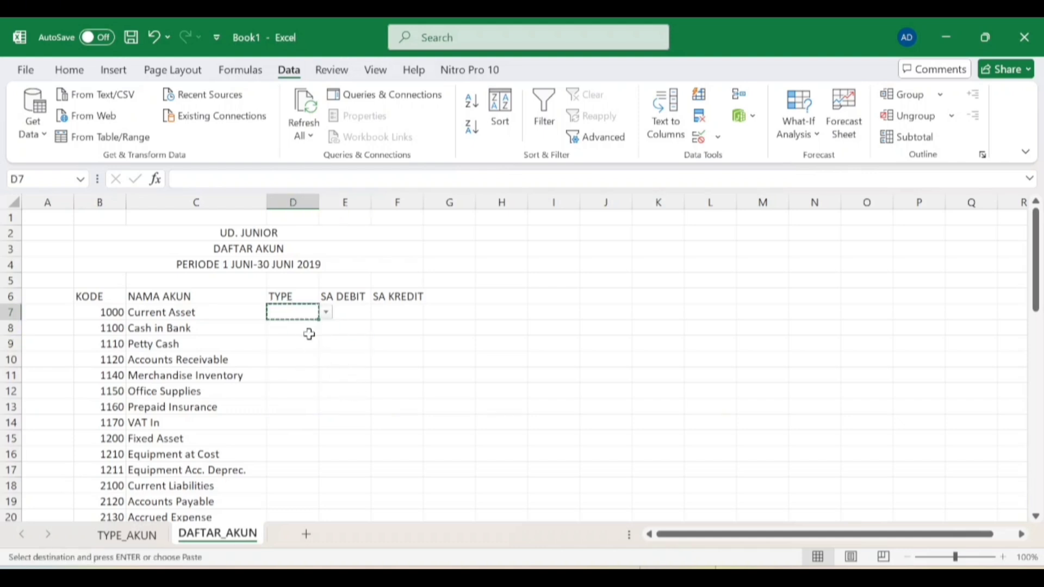
pyautogui.moveTo(308, 330); pyautogui.dragTo(290, 486)
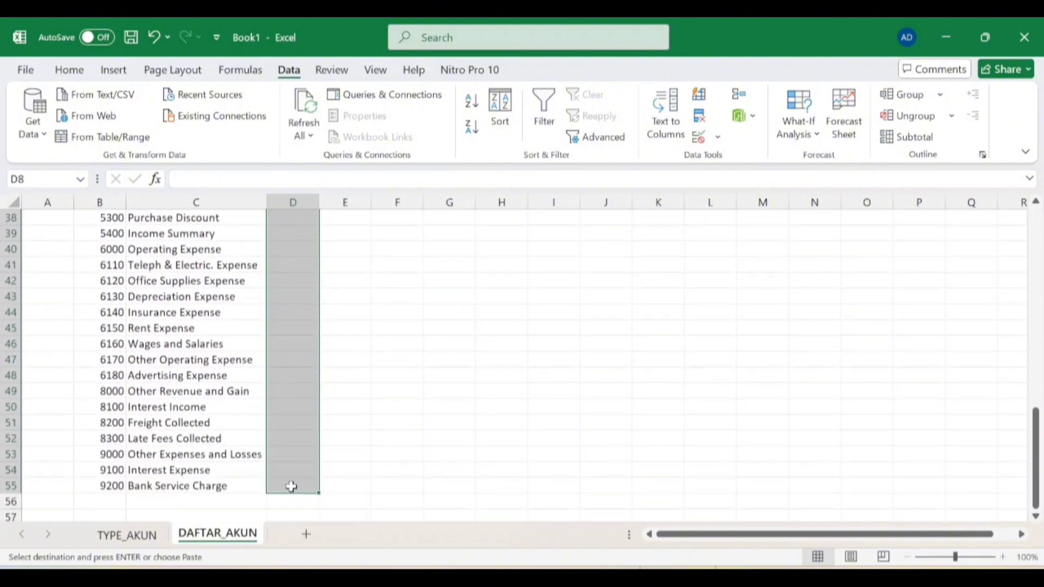
pyautogui.hotkey('ctrl', 'v')
pyautogui.click(307, 361)
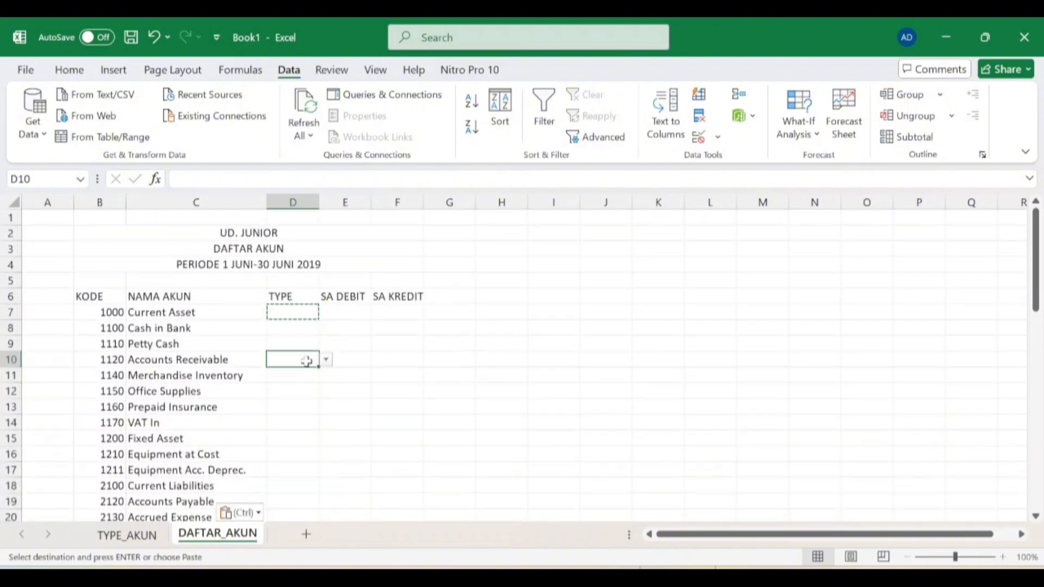
# Set the account type of Current Asset in D7 to Aset Lancar from the drop-down list.
pyautogui.click(307, 314)
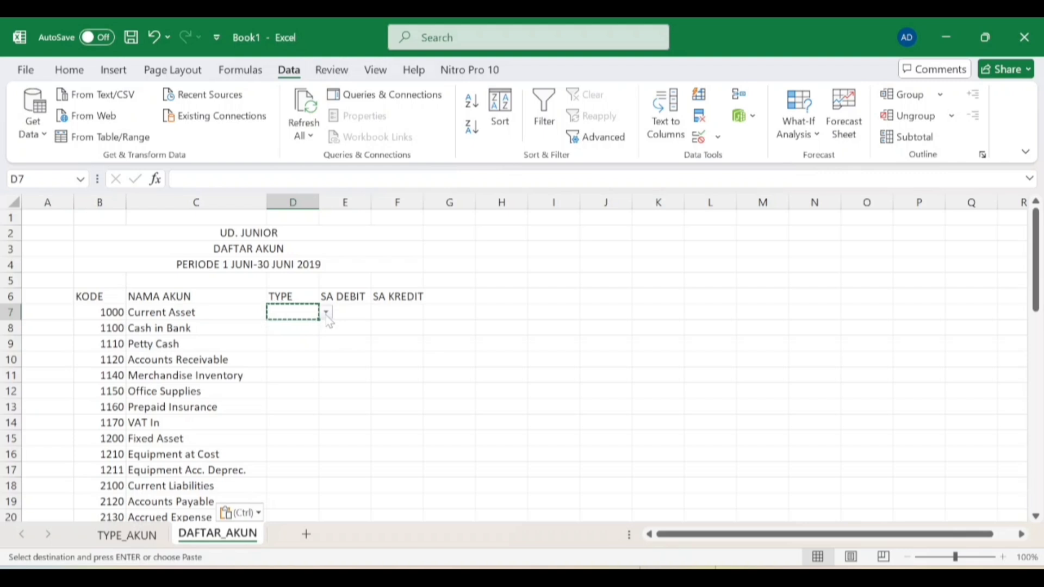
pyautogui.click(325, 313)
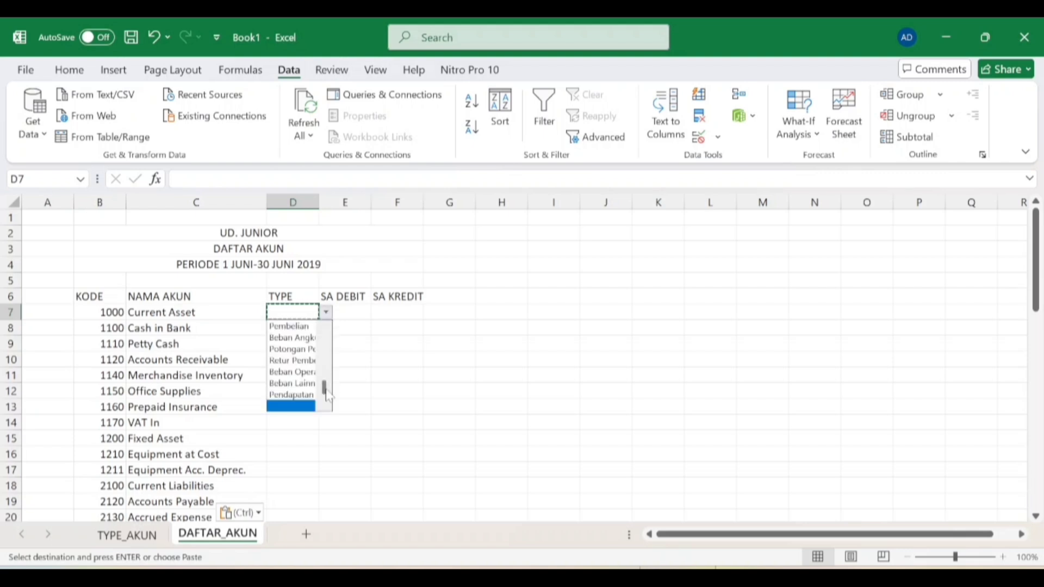
pyautogui.moveTo(329, 385); pyautogui.dragTo(326, 347)
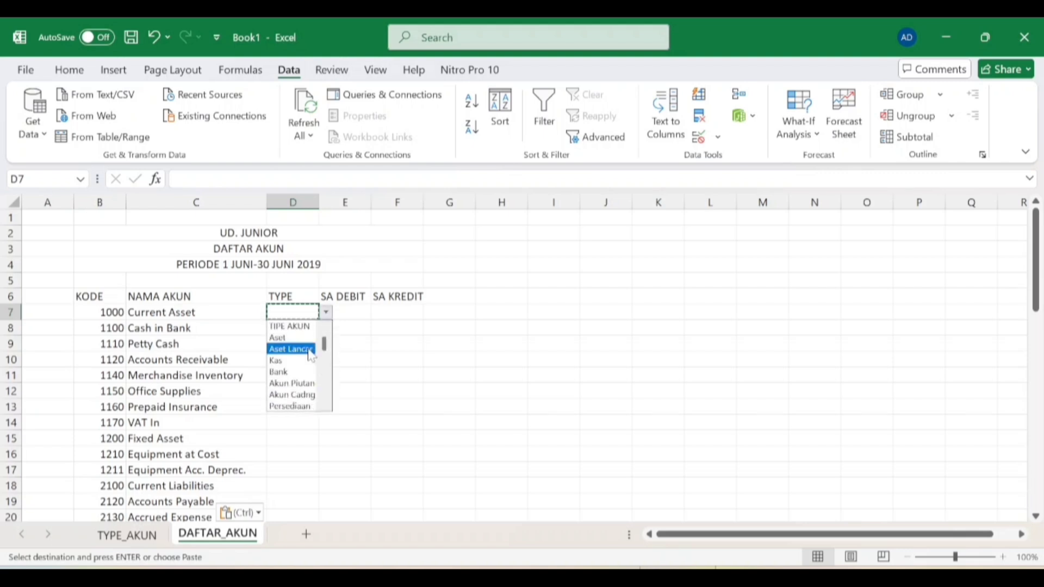
pyautogui.click(309, 350)
# Set the account type of Cash in Bank in D8 to Bank from the drop-down list.
pyautogui.click(311, 328)
pyautogui.click(326, 328)
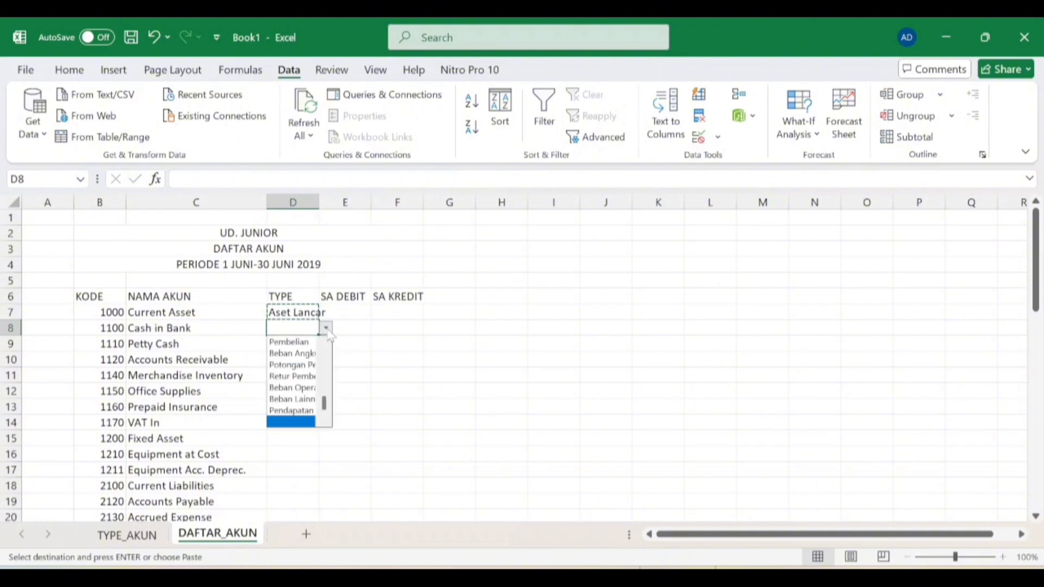
pyautogui.moveTo(324, 404); pyautogui.dragTo(329, 369)
pyautogui.click(291, 387)
# Set the account type of Petty Cash in D9 to Kas from the drop-down list.
pyautogui.click(310, 342)
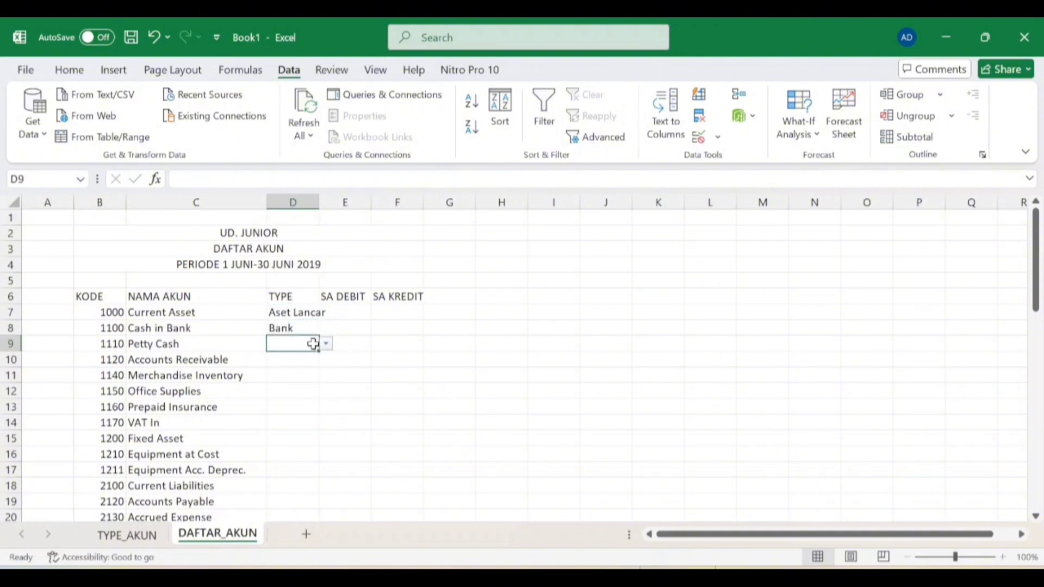
pyautogui.click(327, 344)
pyautogui.moveTo(324, 420); pyautogui.dragTo(324, 374)
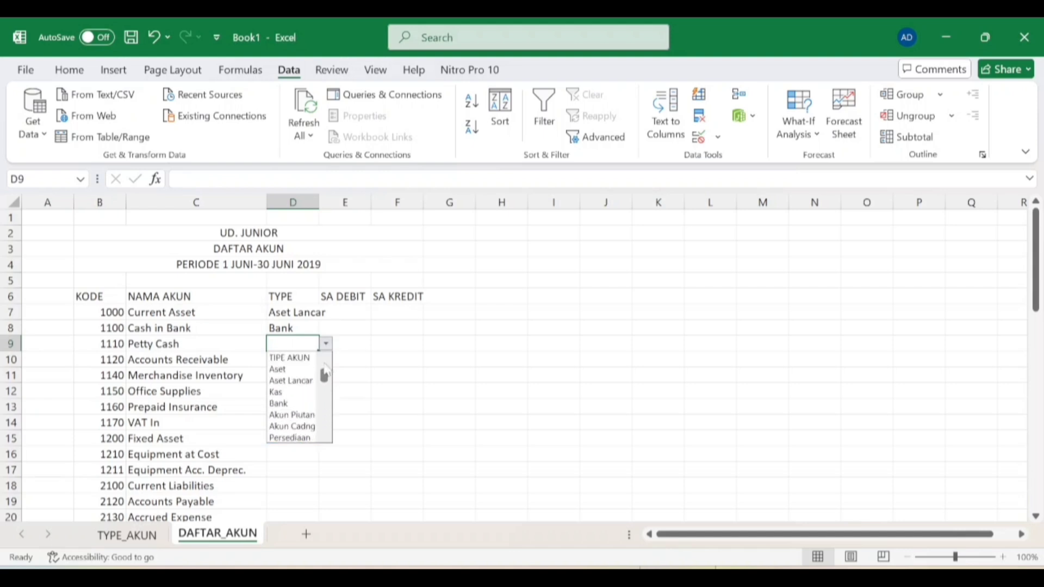
pyautogui.click(306, 393)
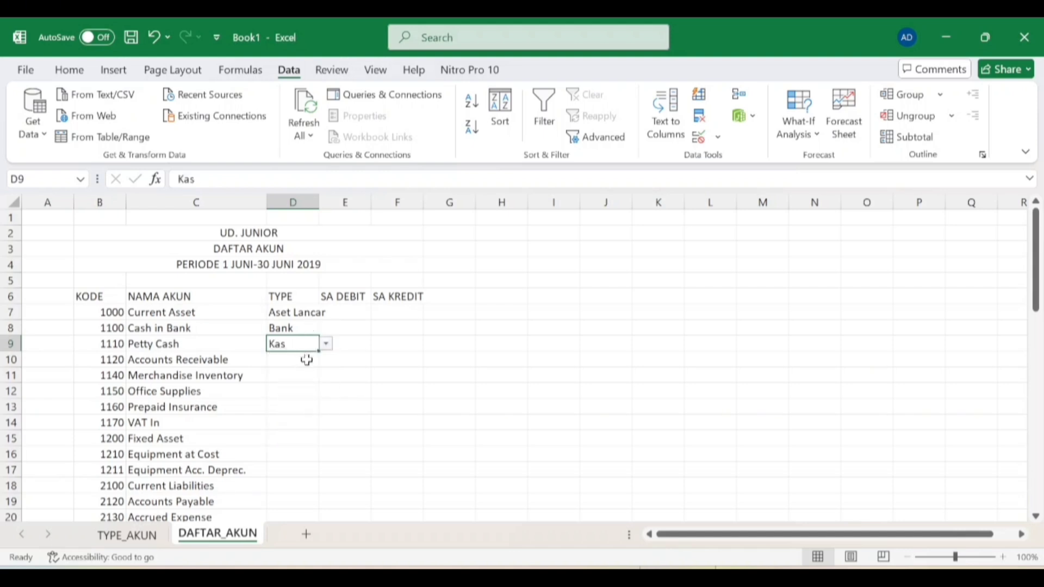
# Review the TYPE column down to Bank Service Charge and back up to the Cash in Bank row.
pyautogui.scroll(-8, 307, 360)
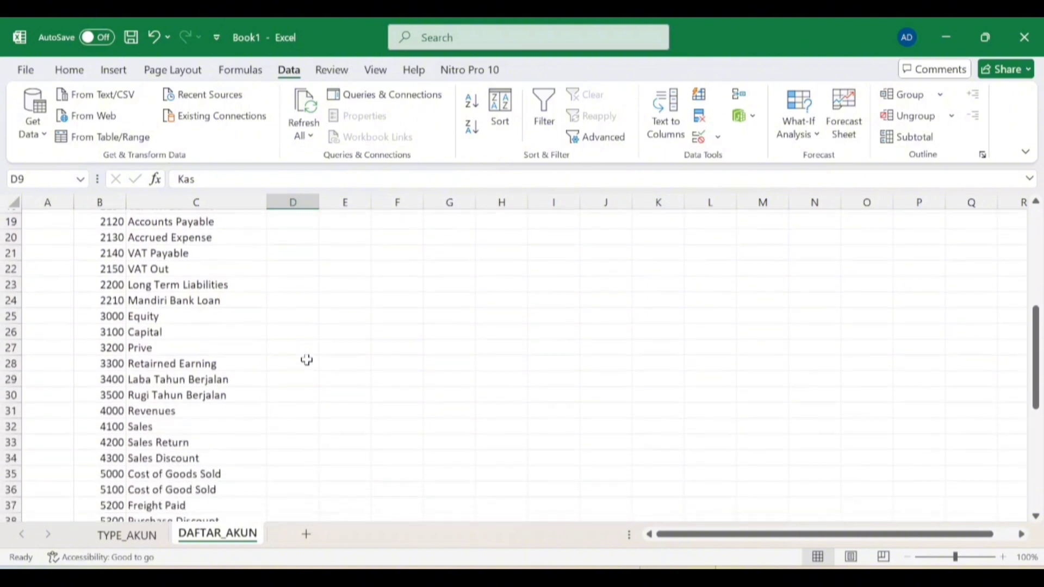
pyautogui.scroll(-6, 306, 360)
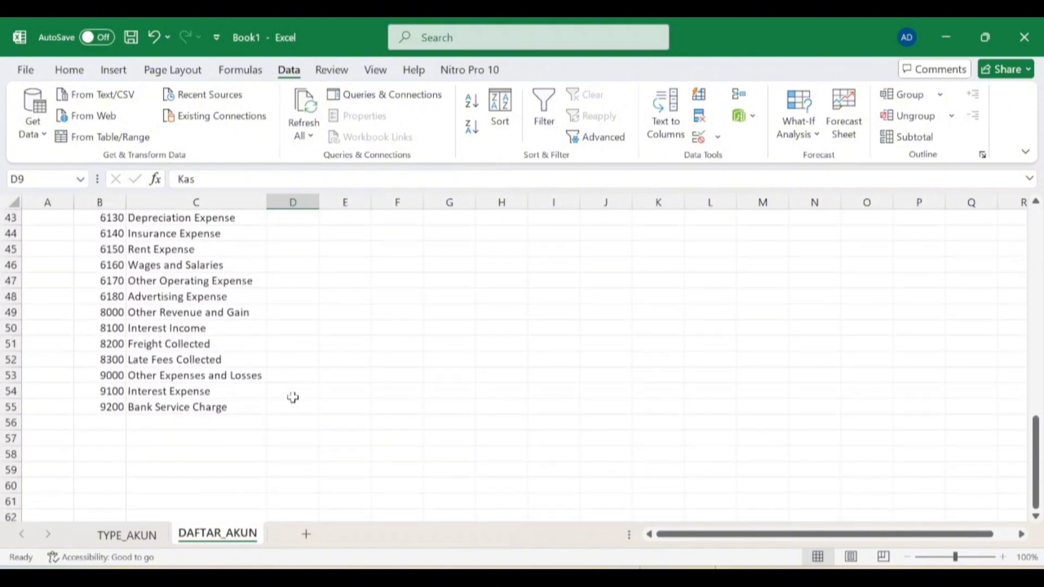
pyautogui.click(291, 400)
pyautogui.scroll(14, 309, 367)
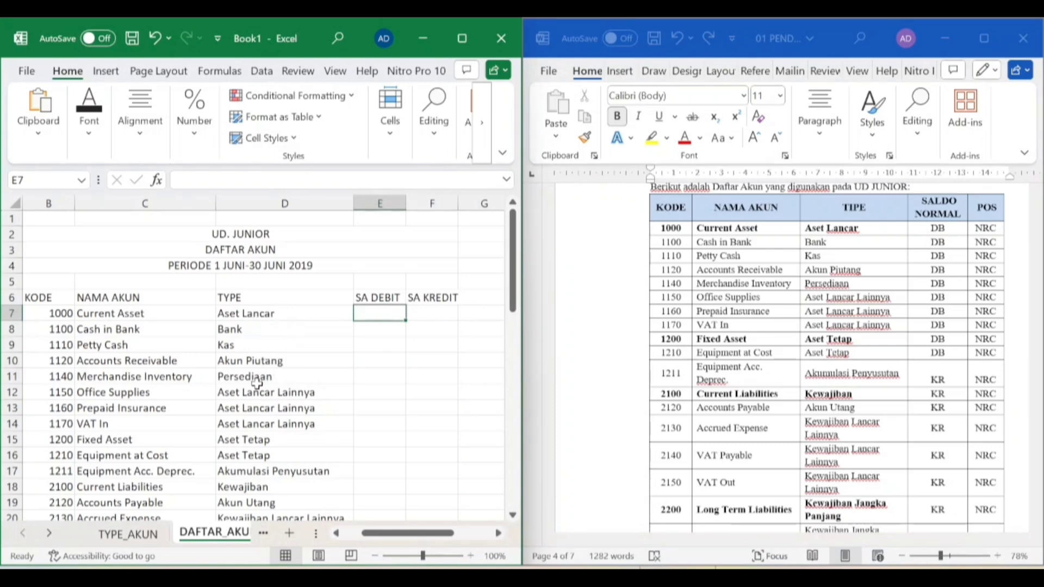
pyautogui.click(252, 326)
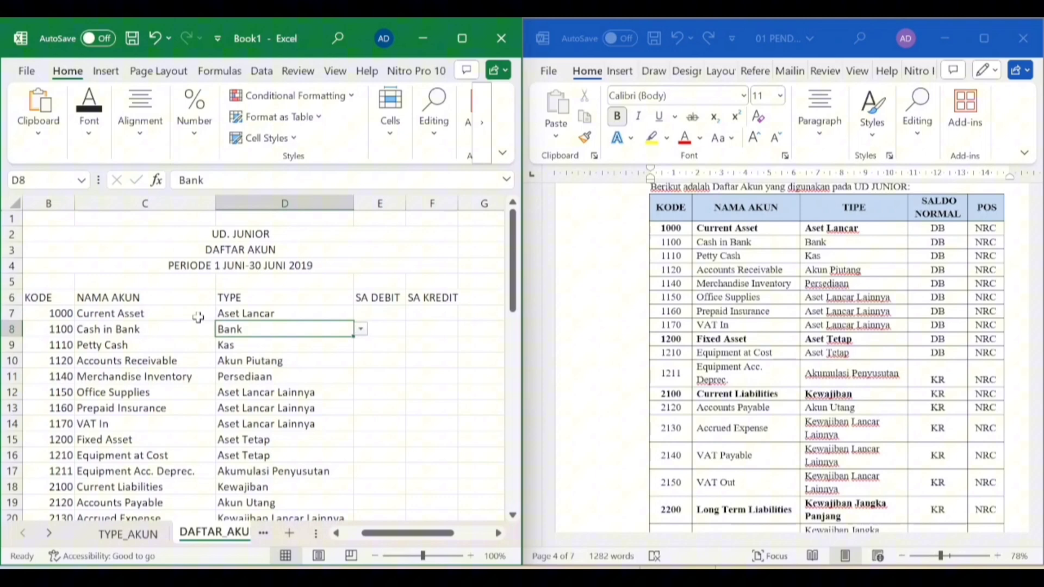
pyautogui.click(159, 322)
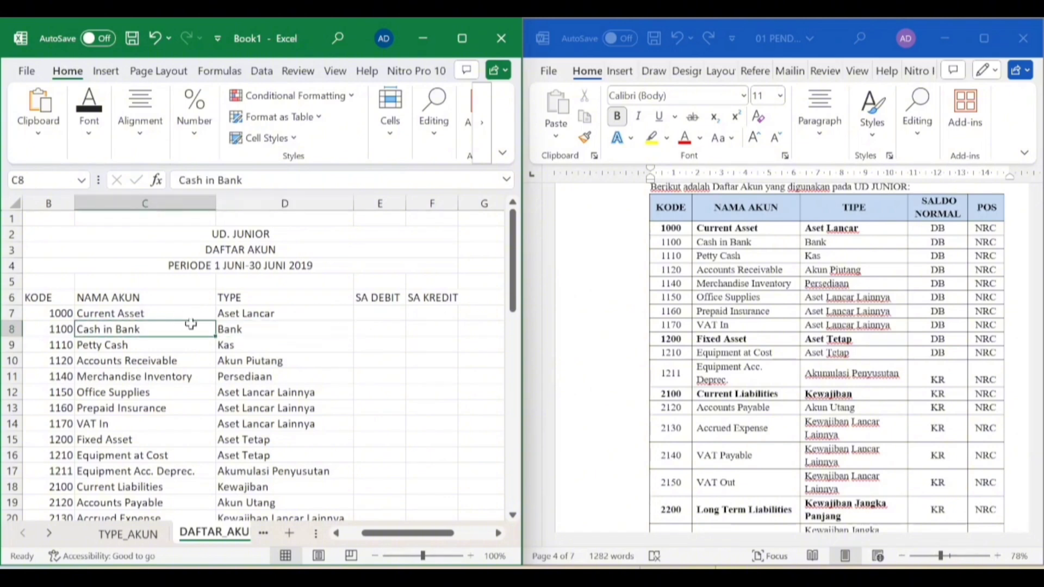
# Locate the NERACA SALDO PER 31 MEI 2019 table in the Word document and select E7 under SA DEBIT in Excel.
pyautogui.click(392, 311)
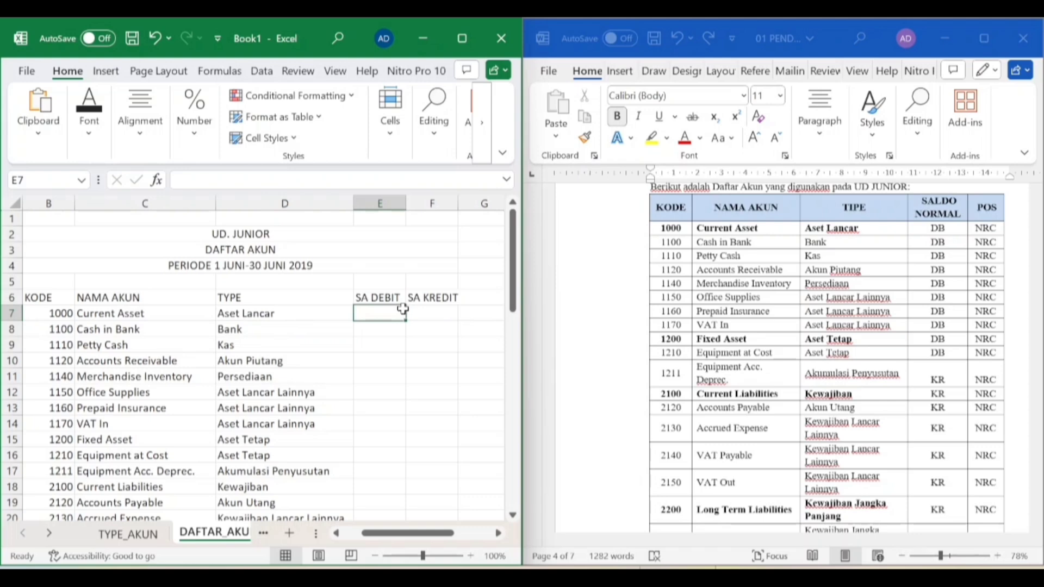
pyautogui.scroll(10, 969, 320)
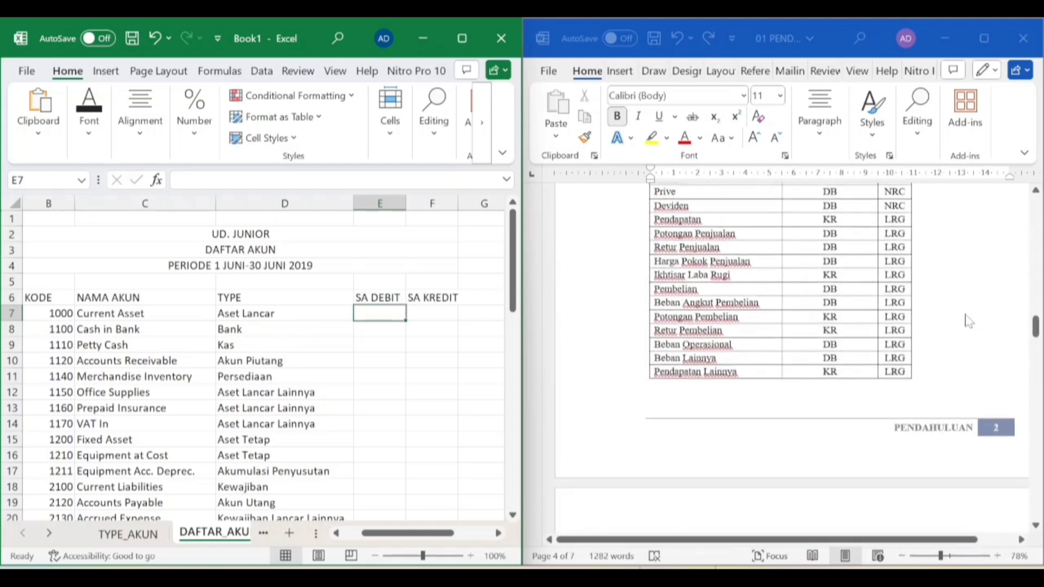
pyautogui.moveTo(1036, 327); pyautogui.dragTo(1037, 277)
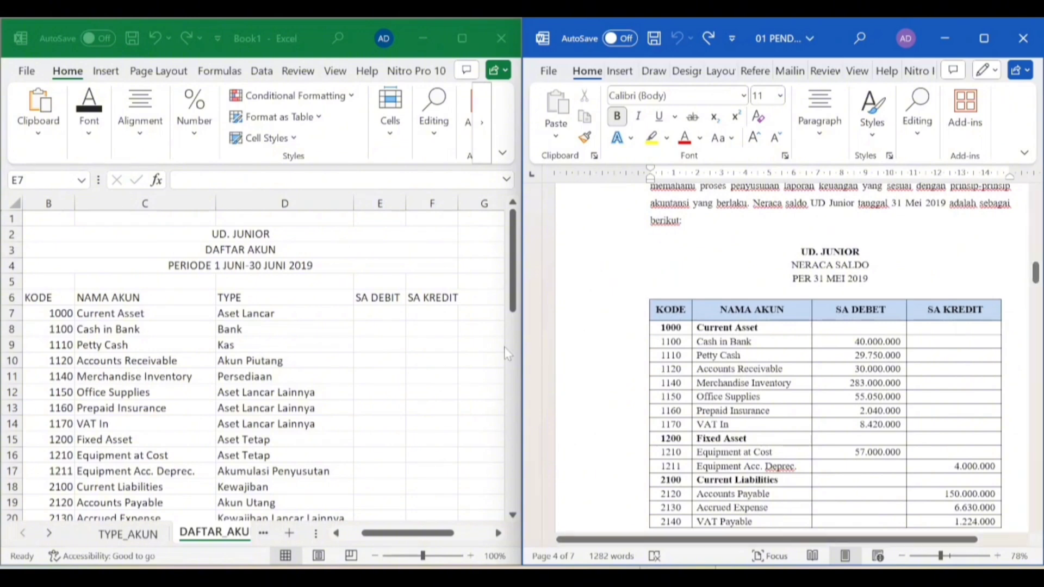
pyautogui.click(378, 318)
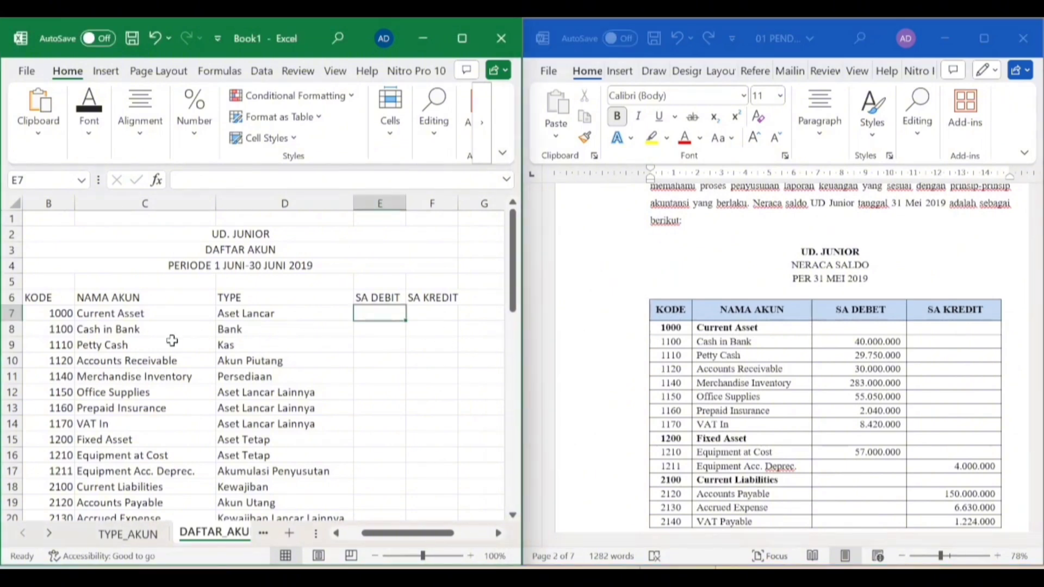
# Enter the SA DEBIT opening balances: 40000000 for Cash in Bank, 29750000 for Petty Cash and 30000000 for Accounts Receivable.
pyautogui.click(372, 330)
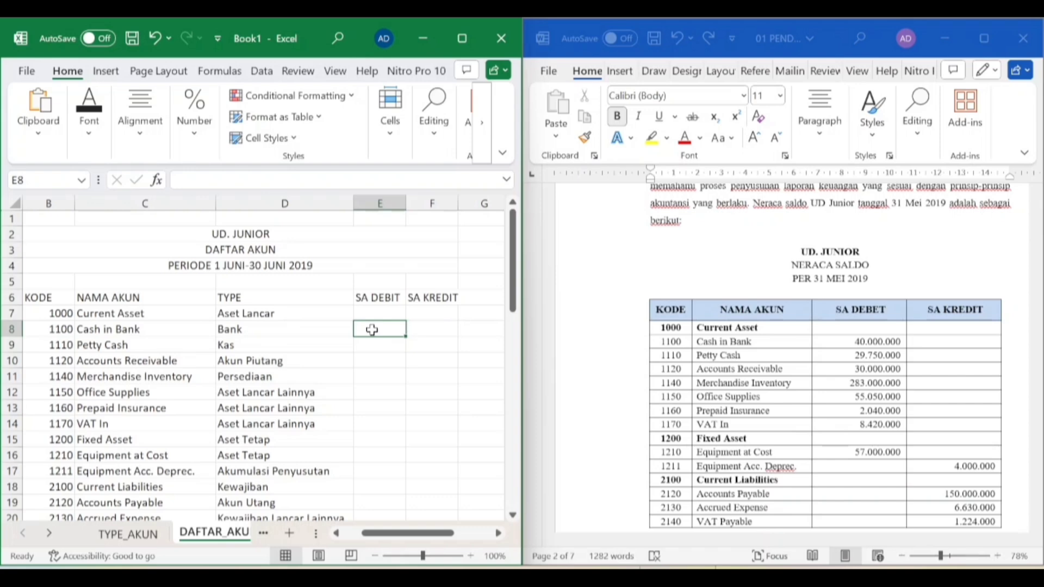
pyautogui.write('400000')
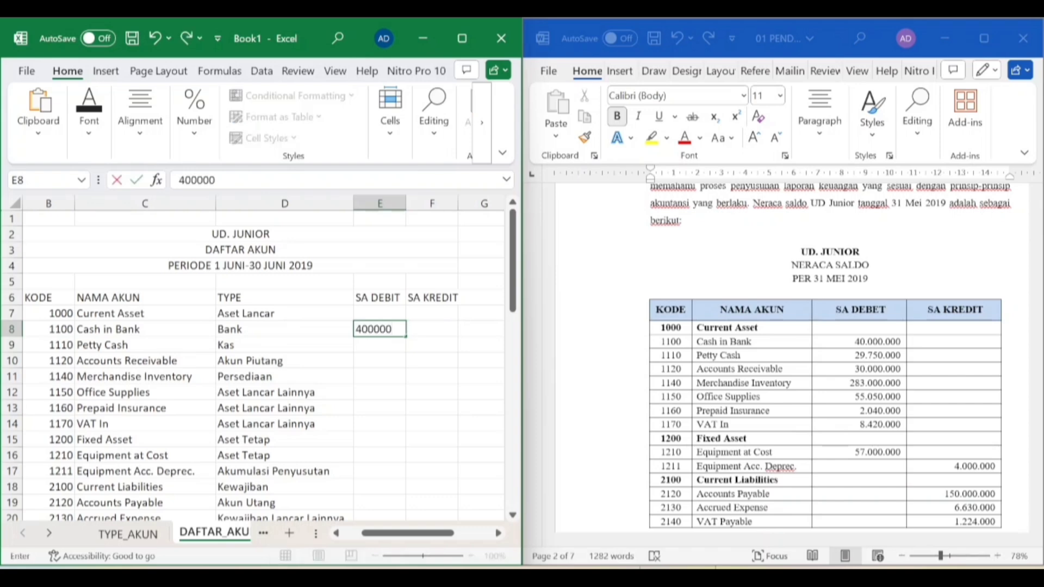
pyautogui.write('00')
pyautogui.press('Return')
pyautogui.write('2')
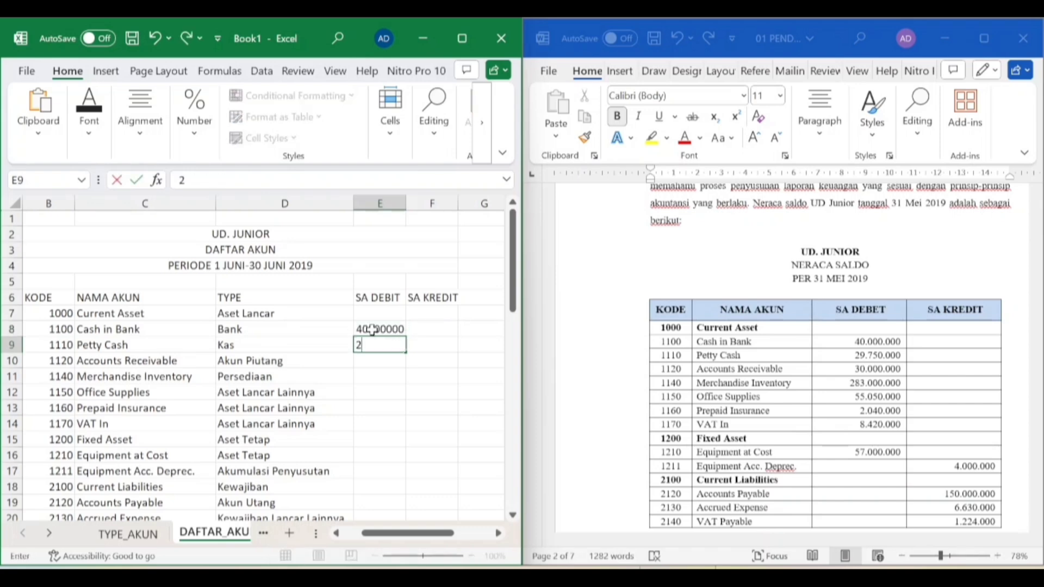
pyautogui.write('9750000')
pyautogui.press('Return')
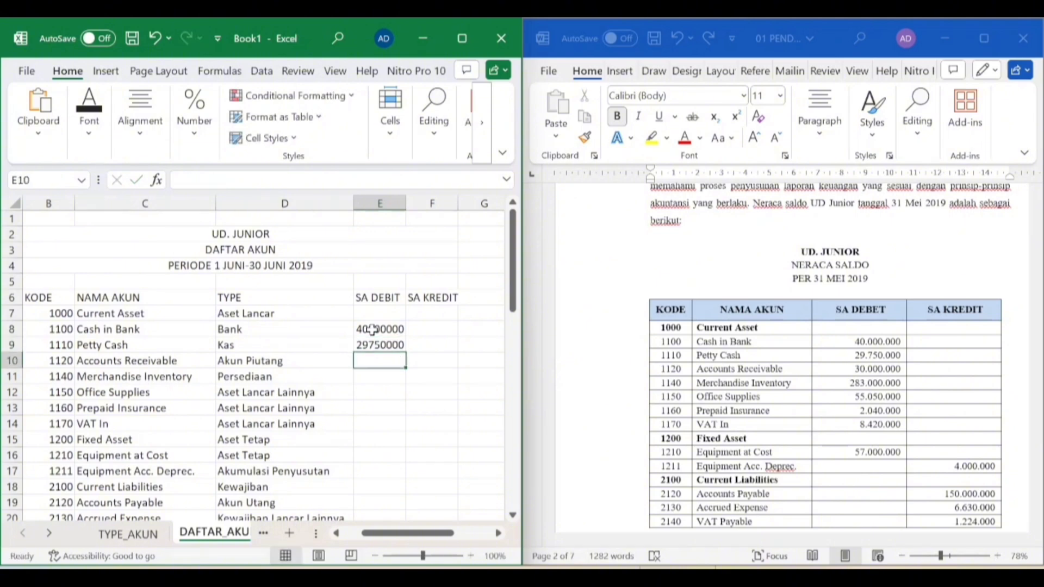
pyautogui.write('30000')
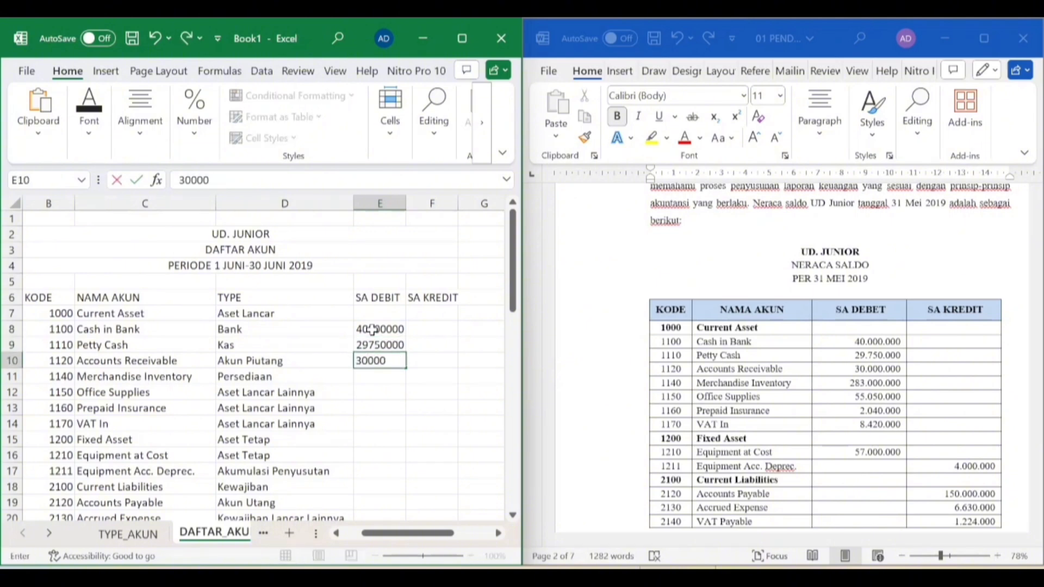
pyautogui.write('000')
pyautogui.press('Return')
pyautogui.press('Return')
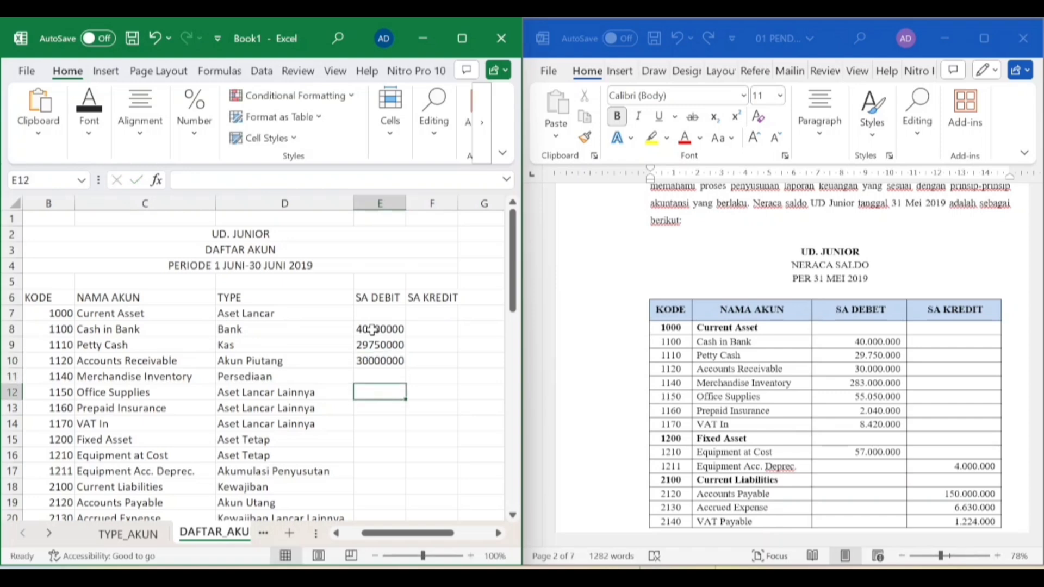
# Check the amounts entered in E8:E10 and select the SA DEBIT and SA KREDIT range E8:F55.
pyautogui.click(373, 329)
pyautogui.click(381, 346)
pyautogui.click(391, 361)
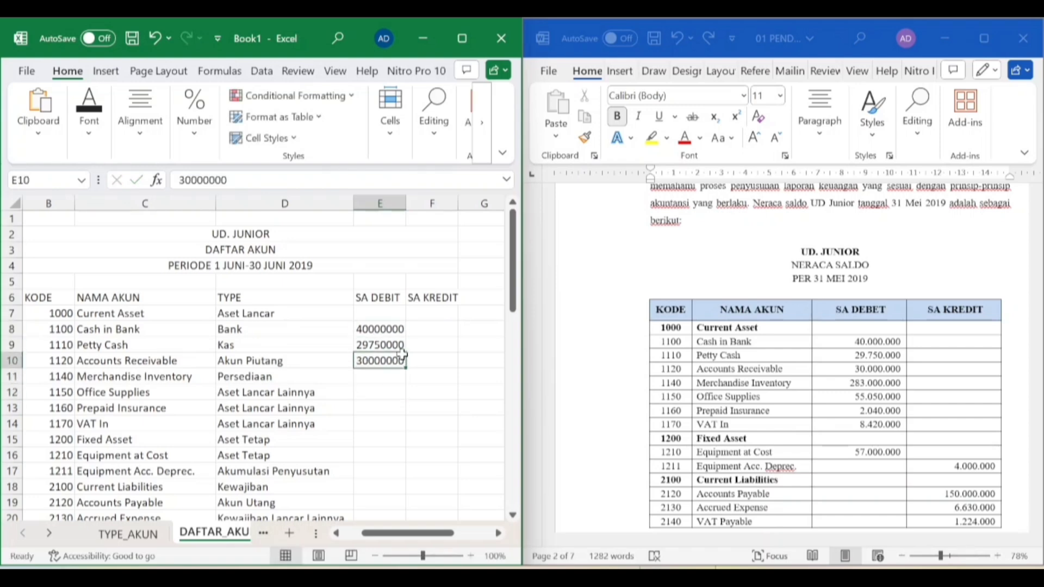
pyautogui.click(417, 330)
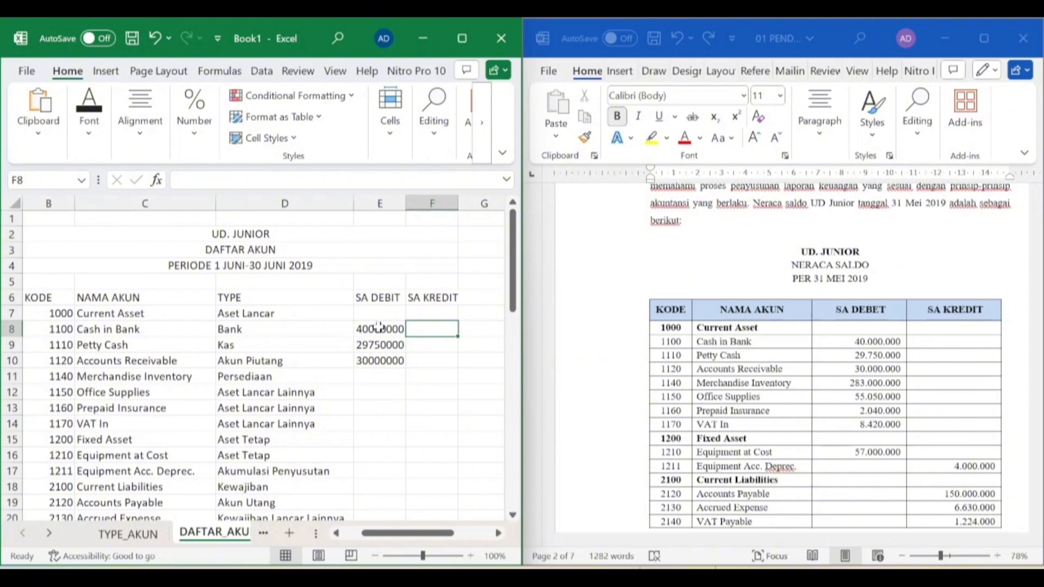
pyautogui.moveTo(379, 327); pyautogui.dragTo(435, 522)
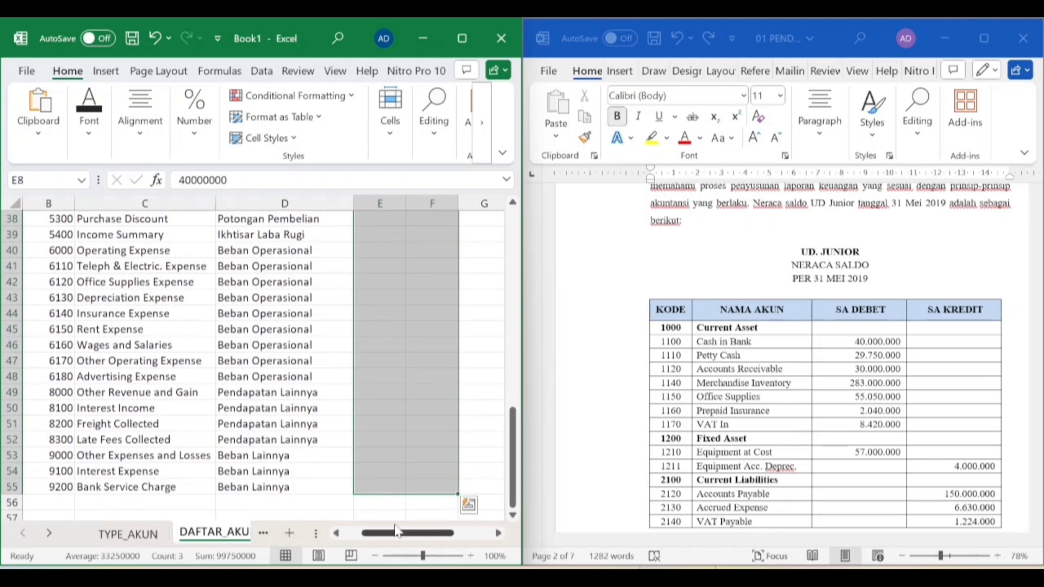
pyautogui.click(385, 485)
pyautogui.scroll(-1, 868, 336)
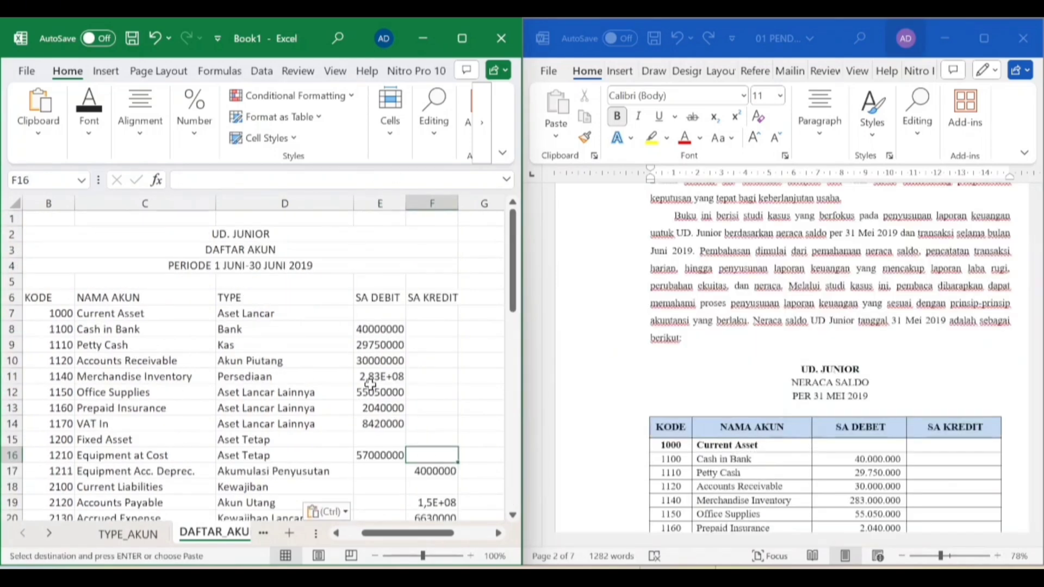
# AutoFit the SA DEBIT and SA KREDIT columns E and F to the width of their balances.
pyautogui.click(376, 386)
pyautogui.doubleClick(406, 203)
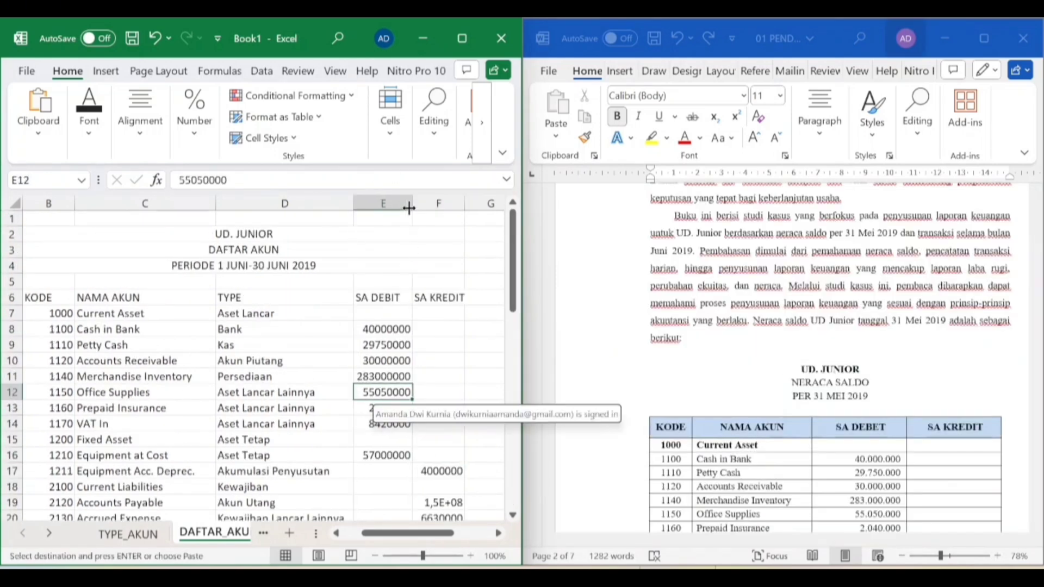
pyautogui.press('Down')
pyautogui.click(438, 375)
pyautogui.scroll(-8, 805, 361)
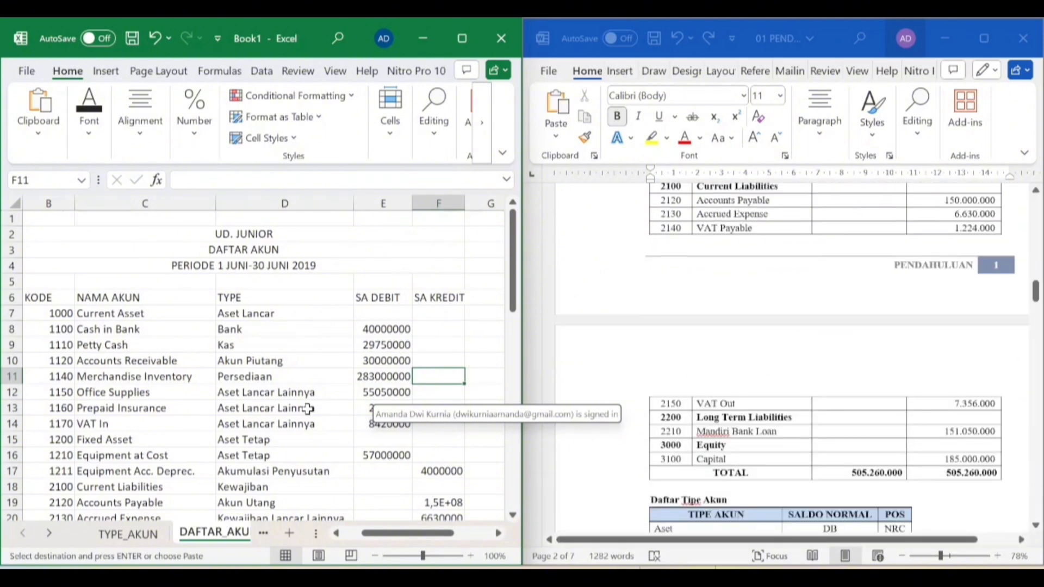
pyautogui.scroll(-6, 305, 407)
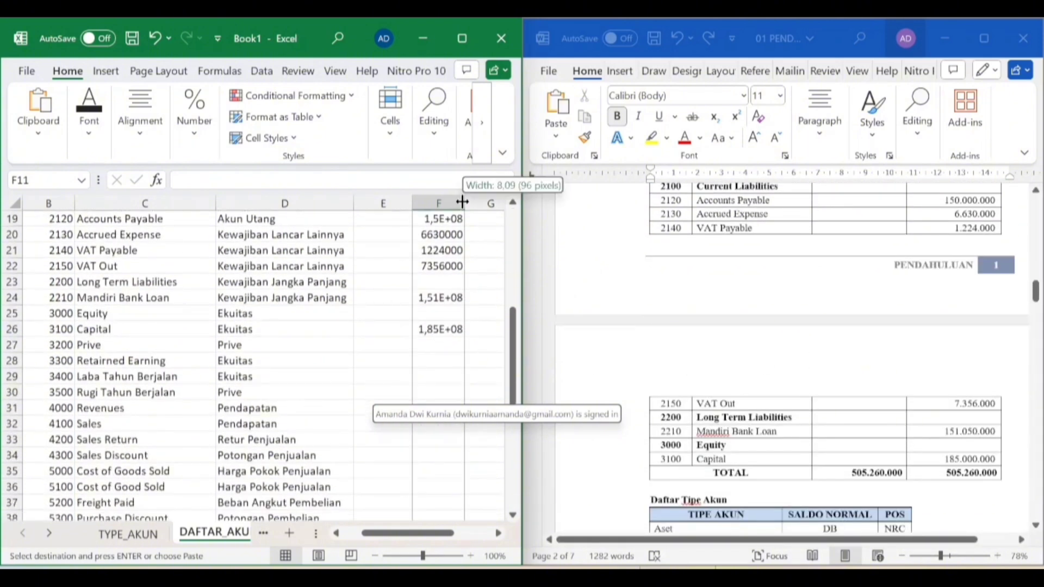
pyautogui.doubleClick(465, 203)
pyautogui.scroll(5, 375, 337)
pyautogui.scroll(1, 370, 359)
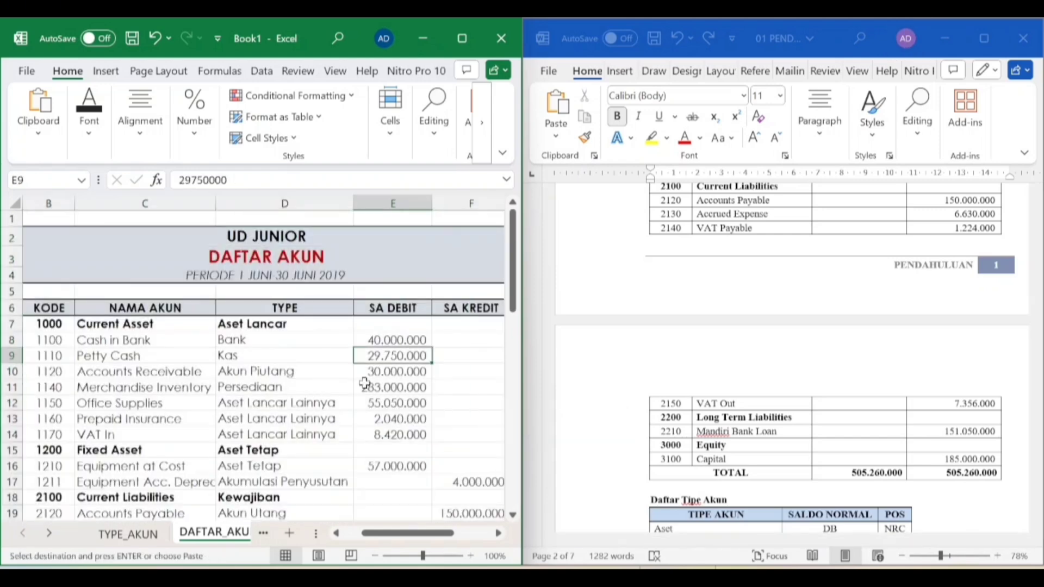
# Review the formatted DAFTAR AKUN table, its account rows, KODE heading and SA DEBIT number format.
pyautogui.click(303, 421)
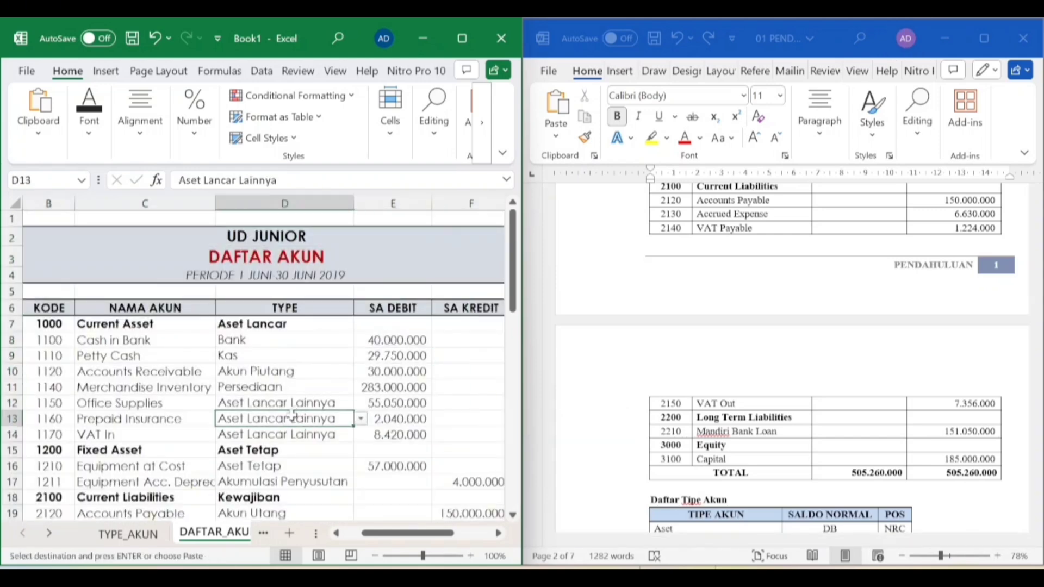
pyautogui.scroll(-2, 292, 414)
pyautogui.scroll(-3, 292, 416)
pyautogui.scroll(5, 288, 413)
pyautogui.click(129, 337)
pyautogui.click(52, 307)
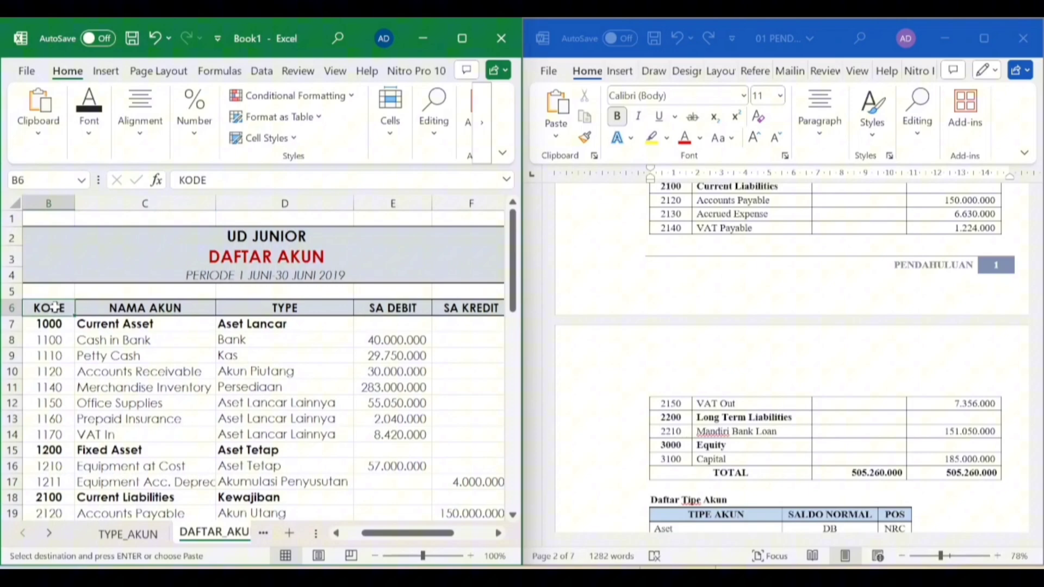
pyautogui.click(54, 204)
pyautogui.click(276, 371)
pyautogui.moveTo(393, 371); pyautogui.dragTo(392, 355)
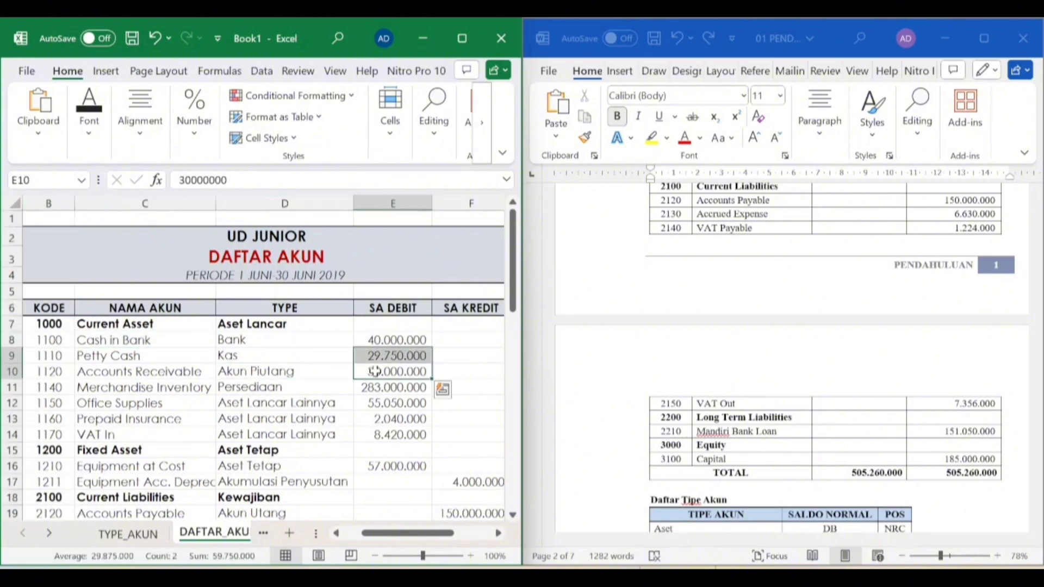
pyautogui.hotkey('ctrl', 'c')
# Maximize the Excel window and bring the whole DAFTAR AKUN table into view from column A.
pyautogui.click(462, 38)
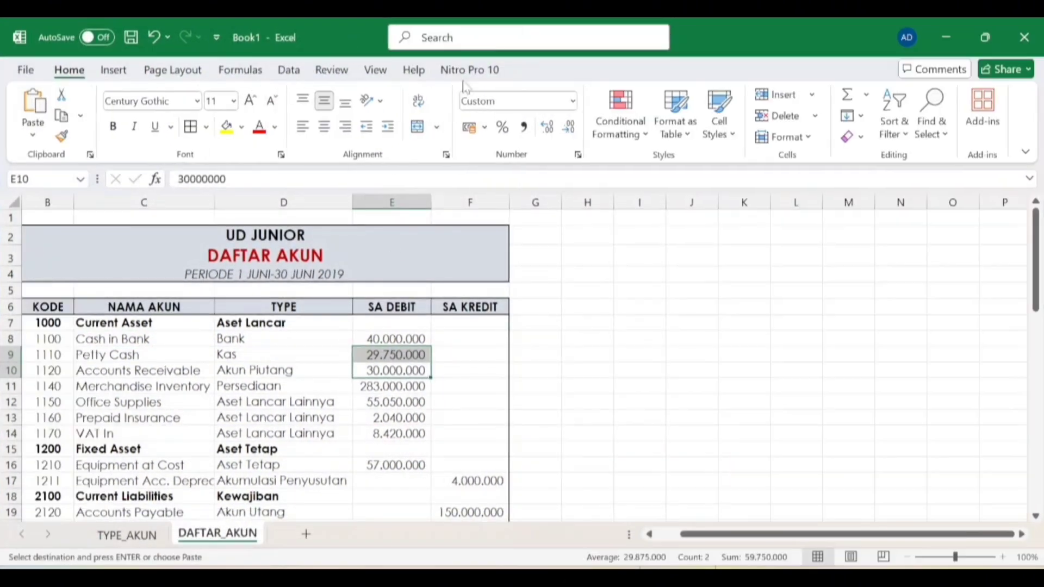
pyautogui.click(526, 381)
pyautogui.scroll(-3, 392, 391)
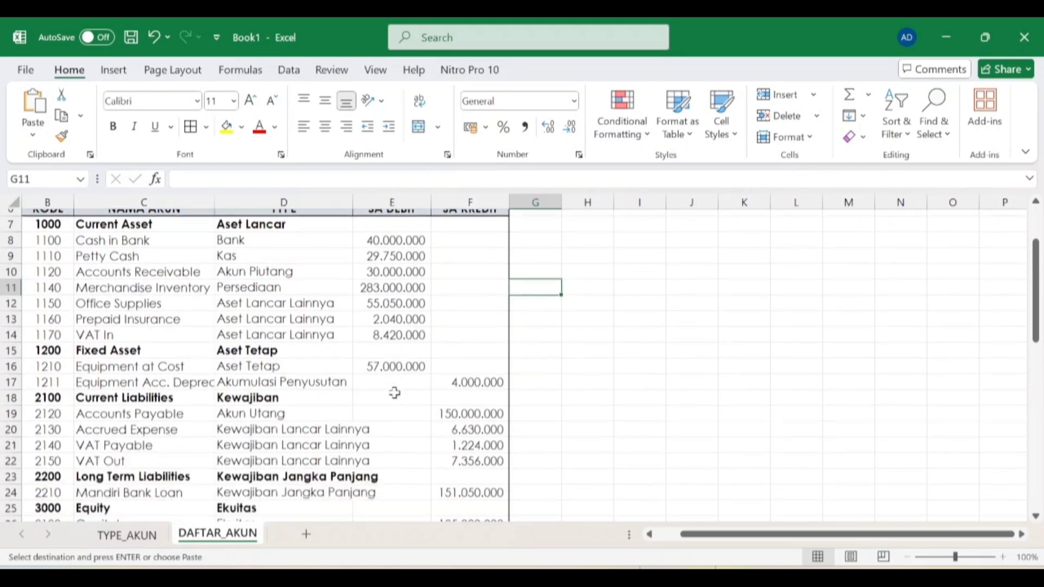
pyautogui.moveTo(684, 534); pyautogui.dragTo(660, 535)
pyautogui.scroll(3, 435, 389)
pyautogui.scroll(-2, 436, 390)
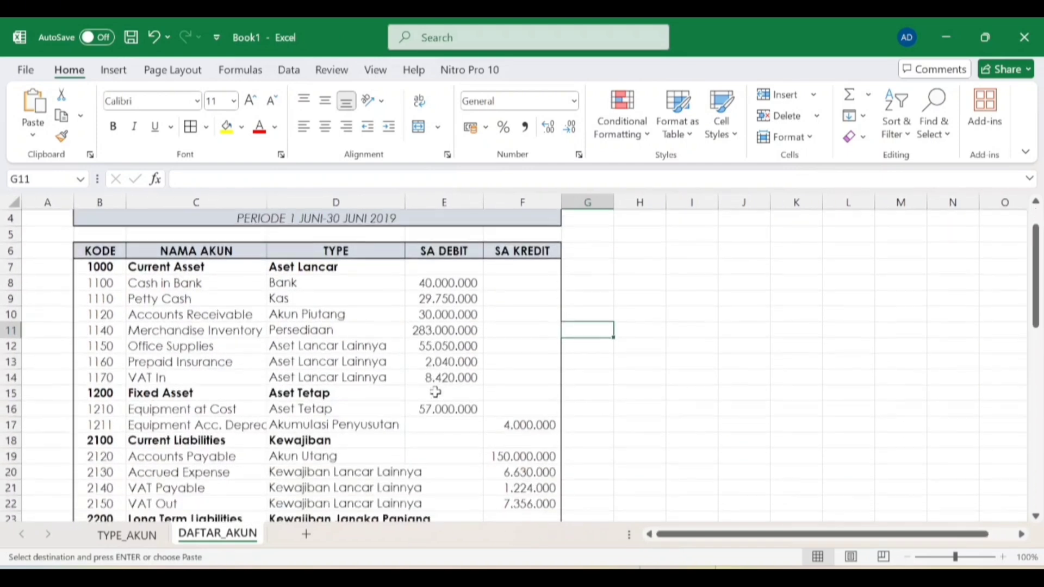
pyautogui.scroll(2, 435, 390)
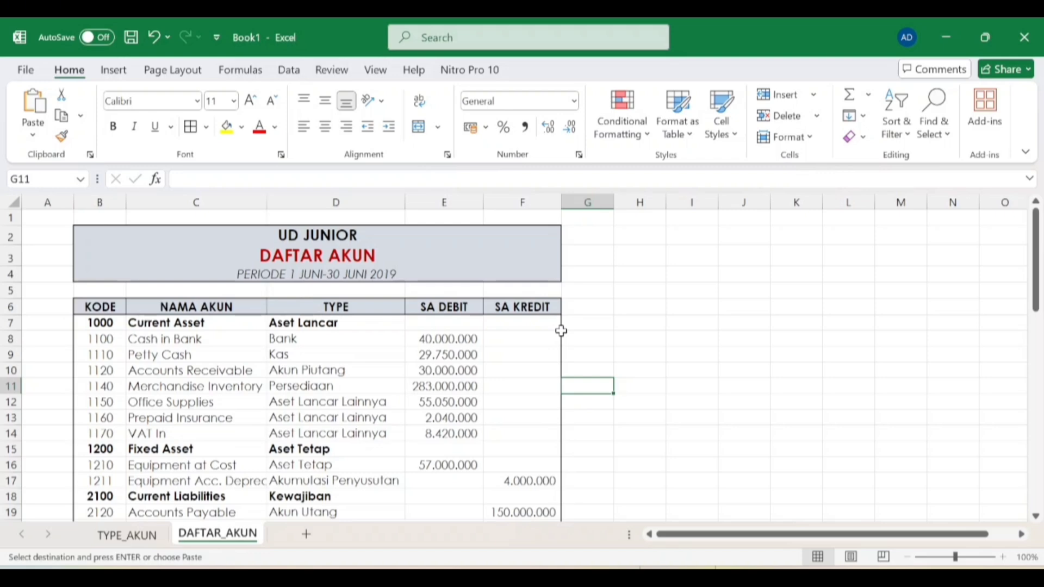
# Define the name KODE for the whole of column B.
pyautogui.click(107, 193)
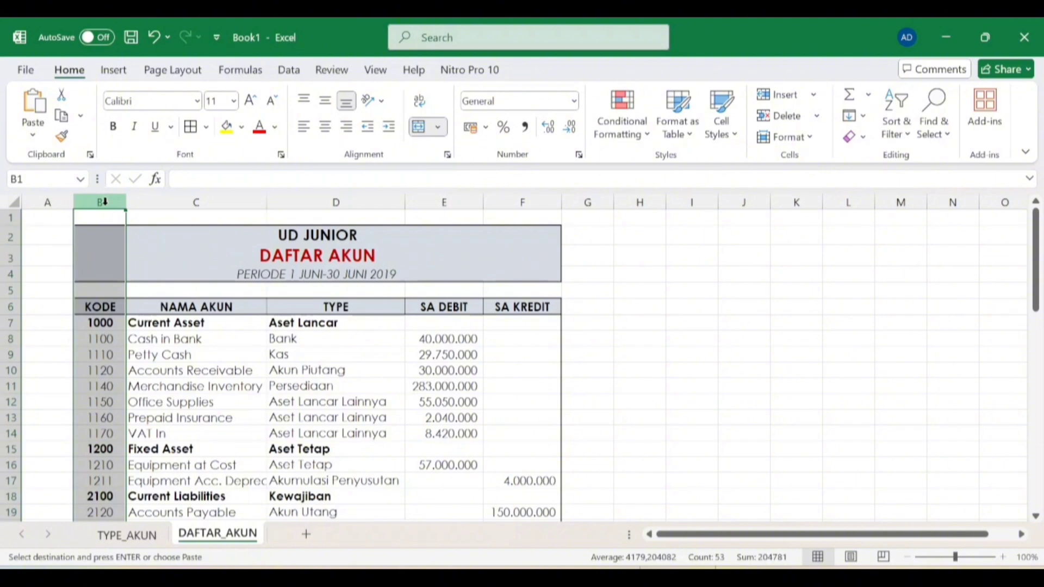
pyautogui.click(46, 180)
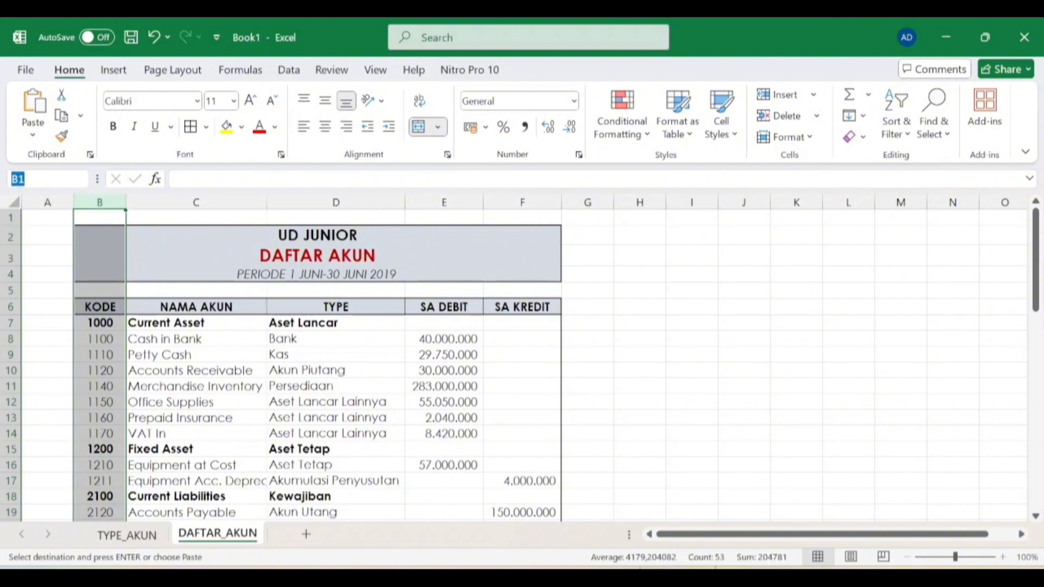
pyautogui.write('KODE')
pyautogui.press('Return')
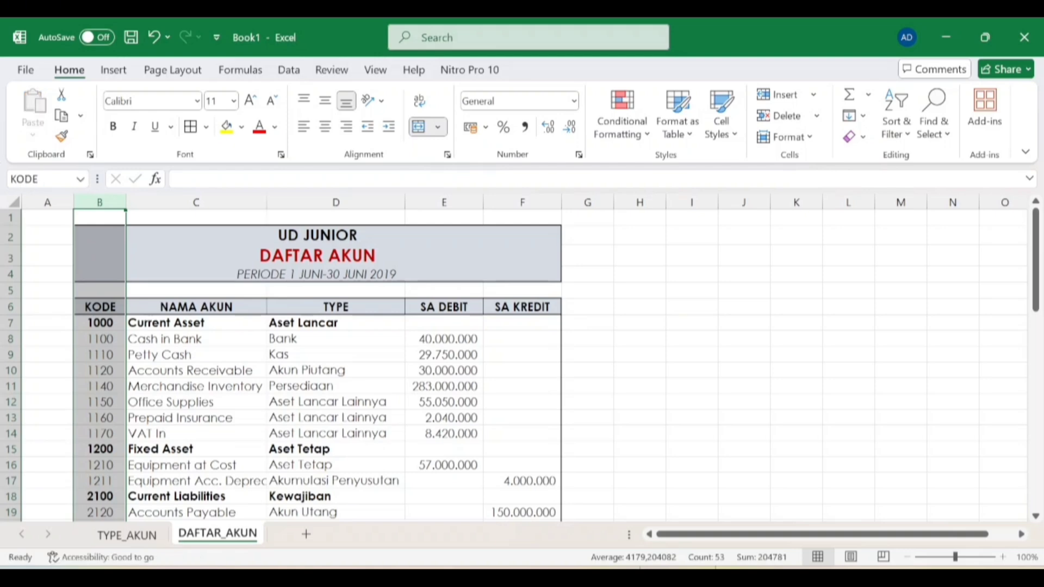
# Define the name NAMA_AKUN for the whole of column C.
pyautogui.click(170, 197)
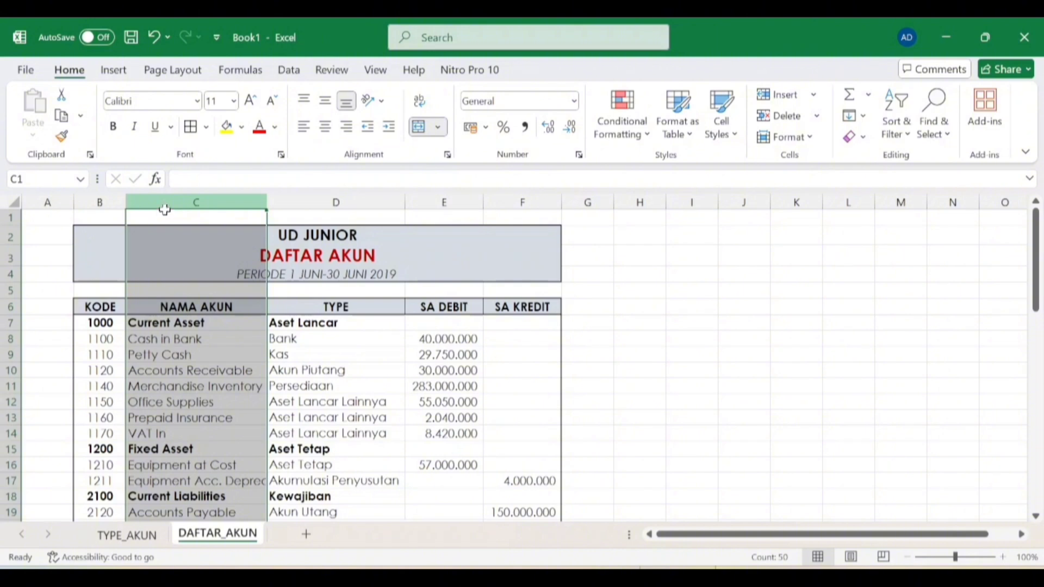
pyautogui.click(40, 179)
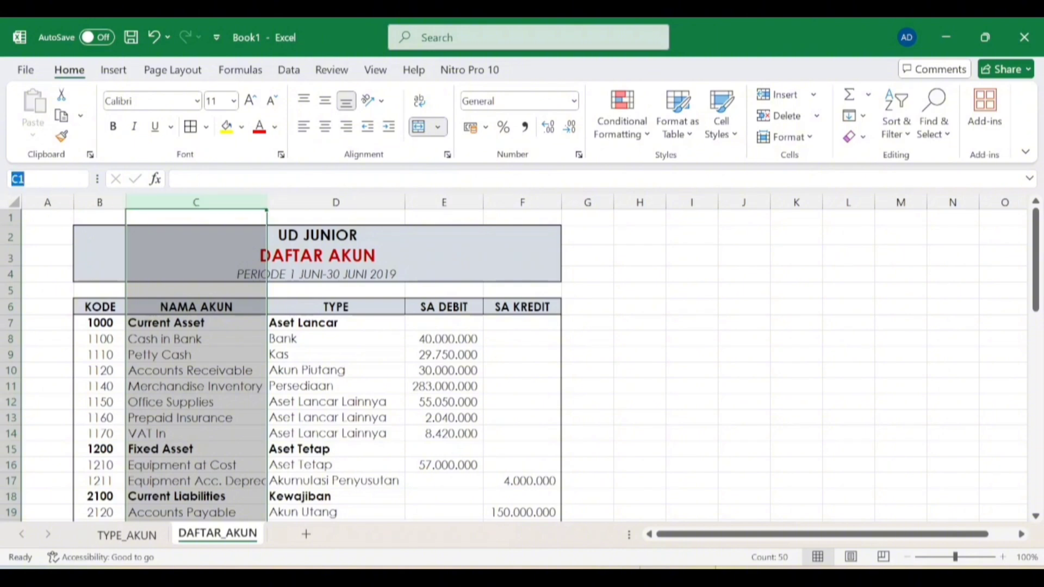
pyautogui.write('NA')
pyautogui.write('MA_AKUN')
pyautogui.press('Return')
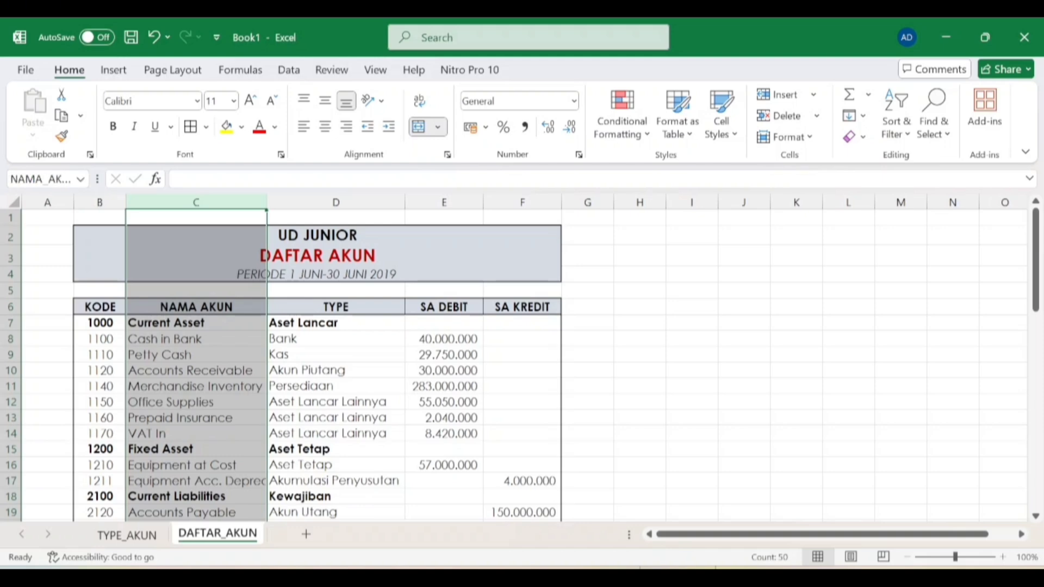
# Define the name SA_TYPE for the whole of column D.
pyautogui.click(301, 201)
pyautogui.click(54, 179)
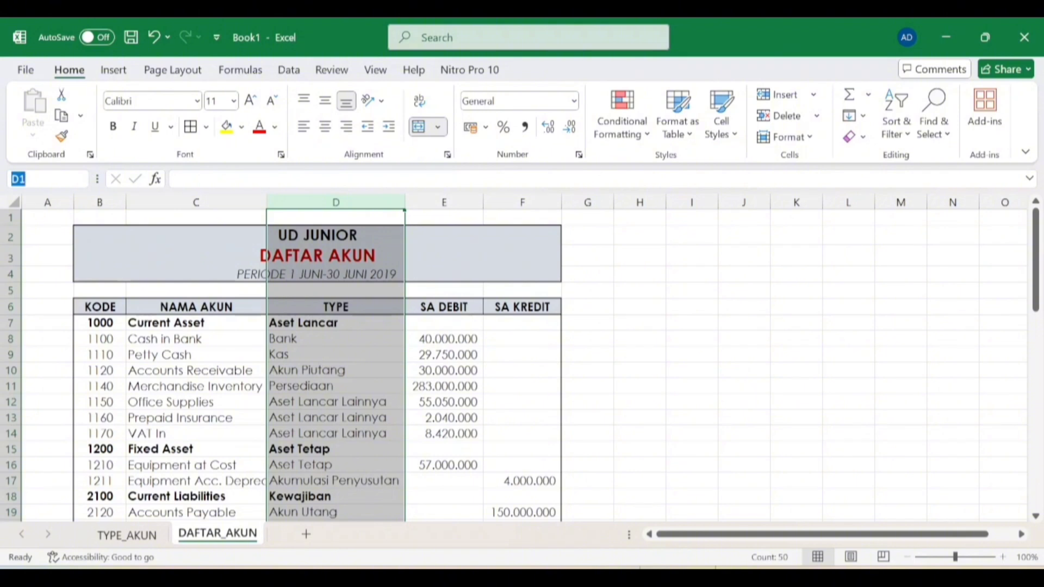
pyautogui.write('SA_TYPE')
pyautogui.press('Return')
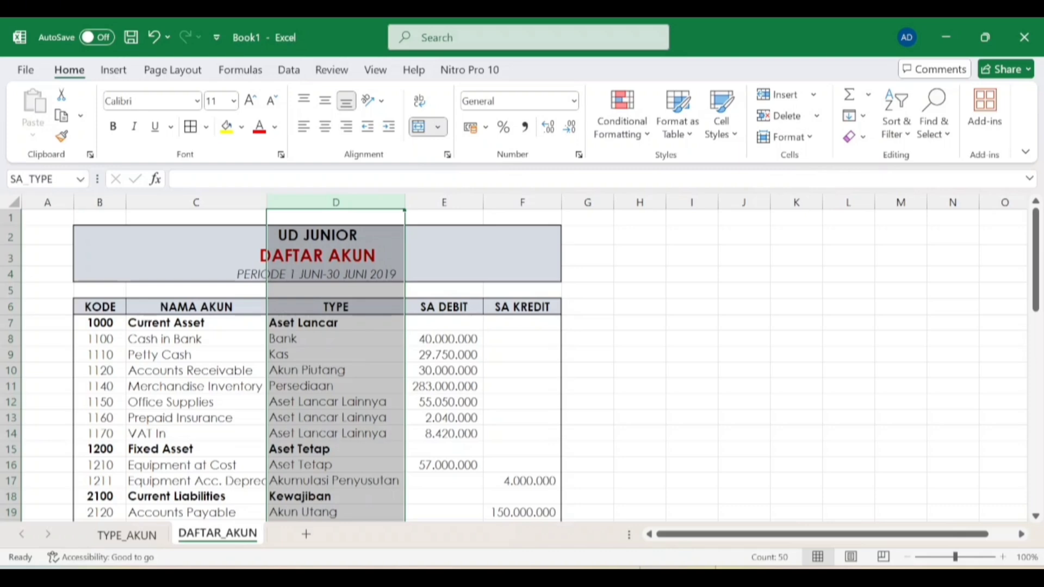
# Define the name SA_DEBIT for the whole of column E.
pyautogui.click(435, 202)
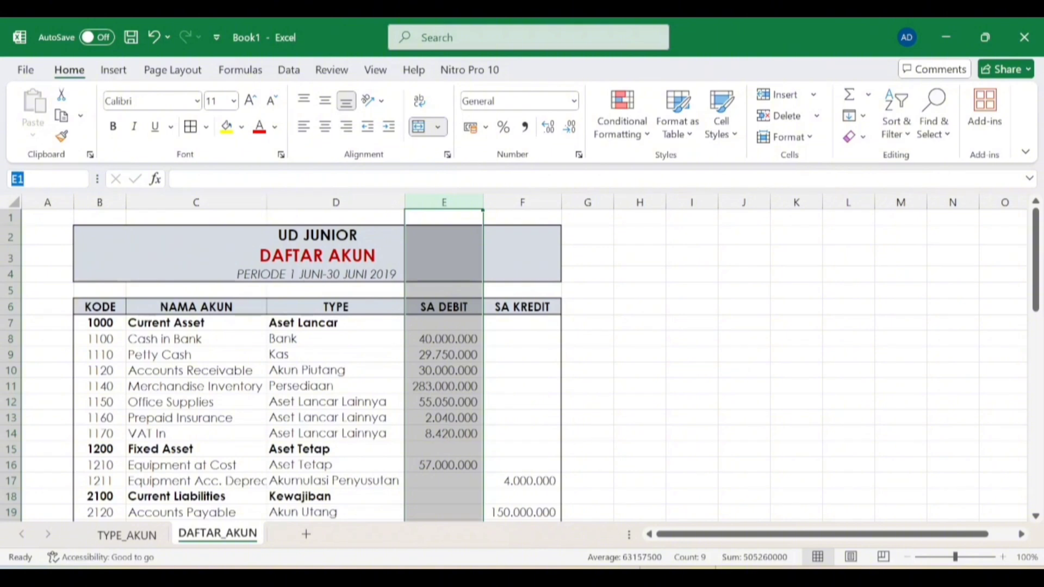
pyautogui.write('SA_DEBI')
pyautogui.press('Return')
# Define the name SA_KREDIT for the whole of column F.
pyautogui.click(521, 201)
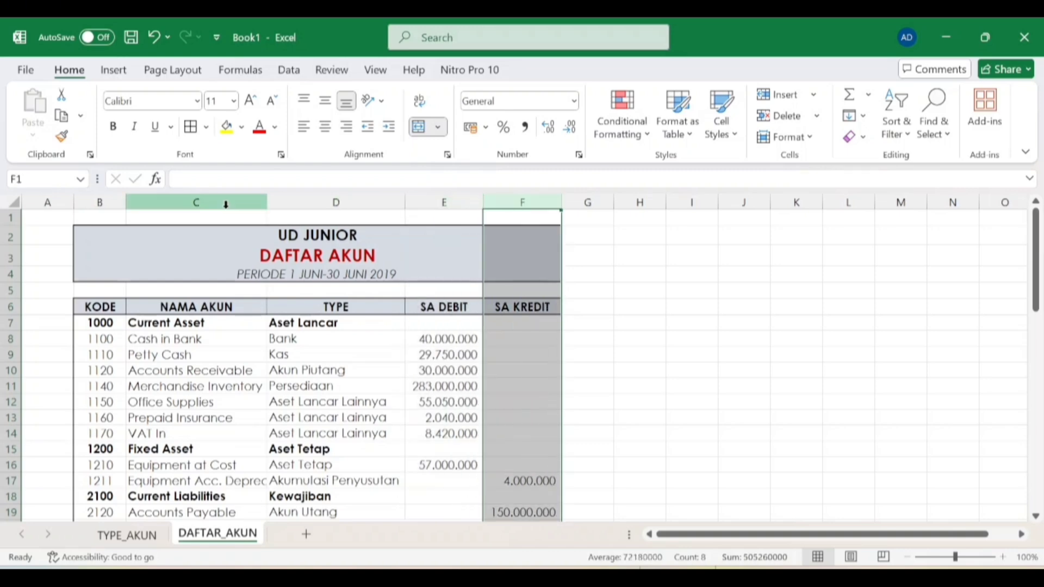
pyautogui.click(44, 179)
pyautogui.write('SA')
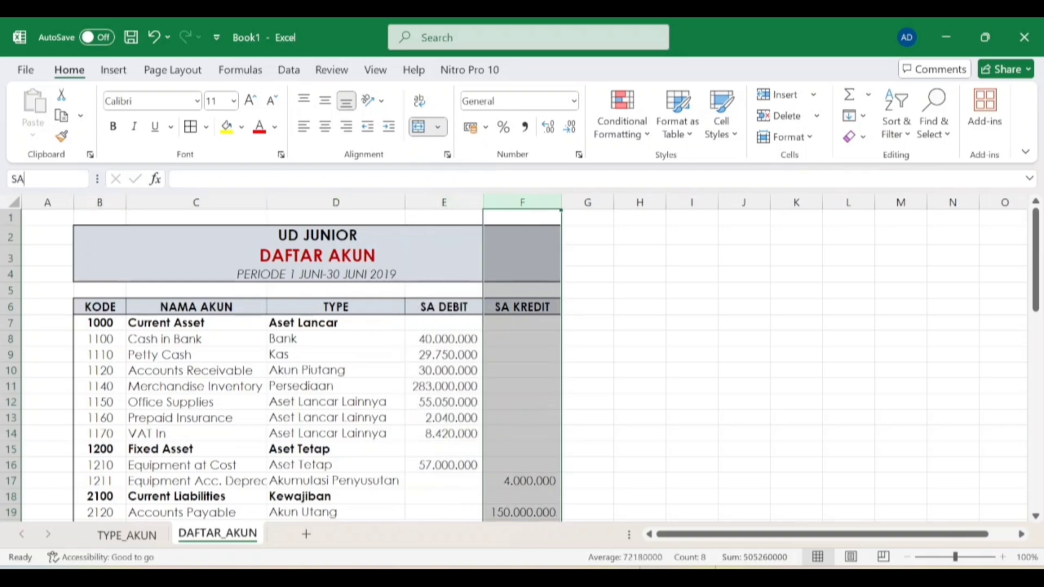
pyautogui.write('_KREDIT')
pyautogui.press('Return')
# Switch to the BAB I Setup Database document in Word and highlight the first line of step c on making helper columns.
pyautogui.hotkey('alt', 'Tab')
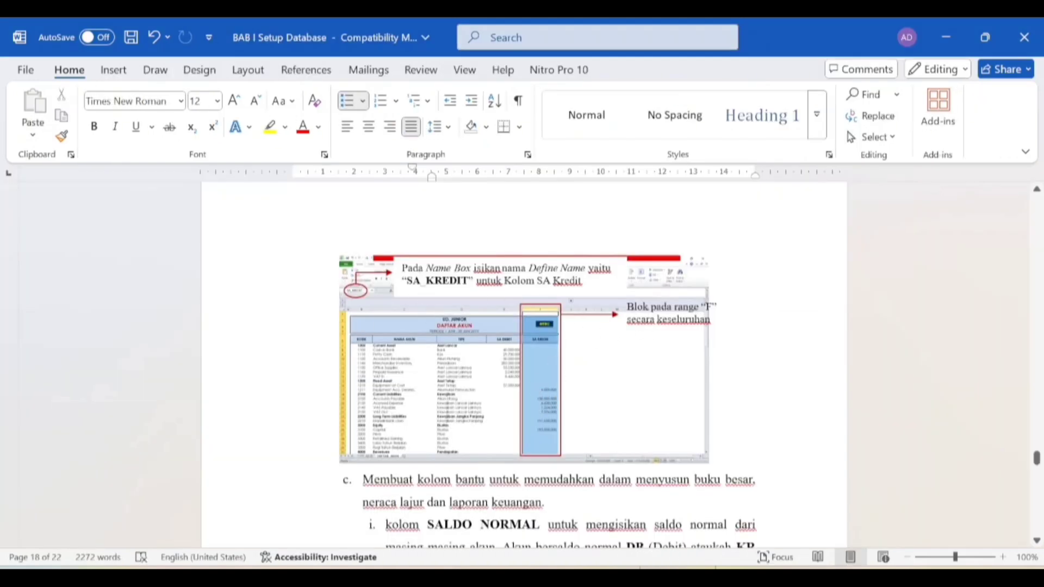
pyautogui.scroll(-5, 522, 364)
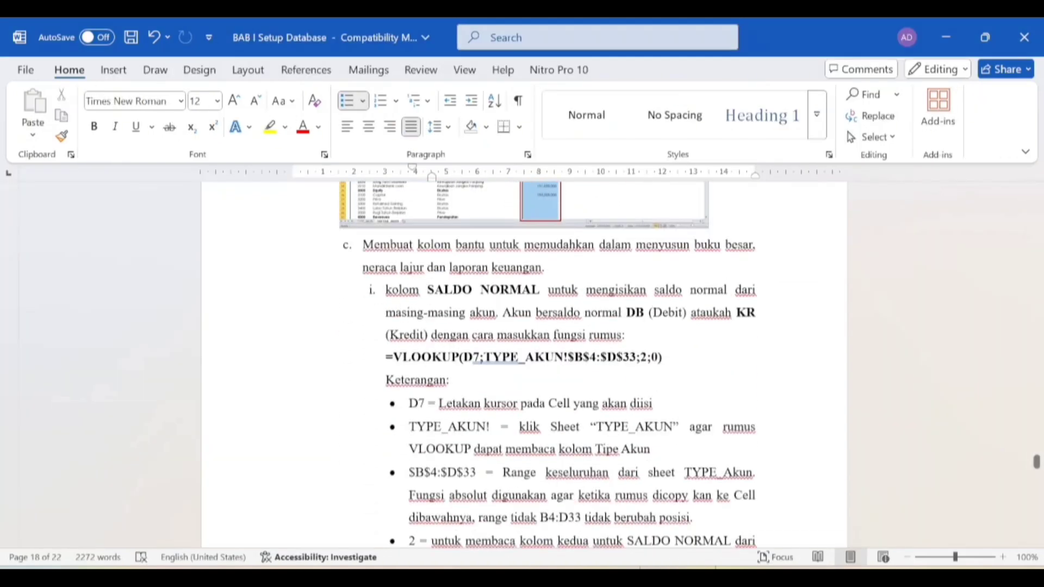
pyautogui.moveTo(363, 246); pyautogui.dragTo(752, 246)
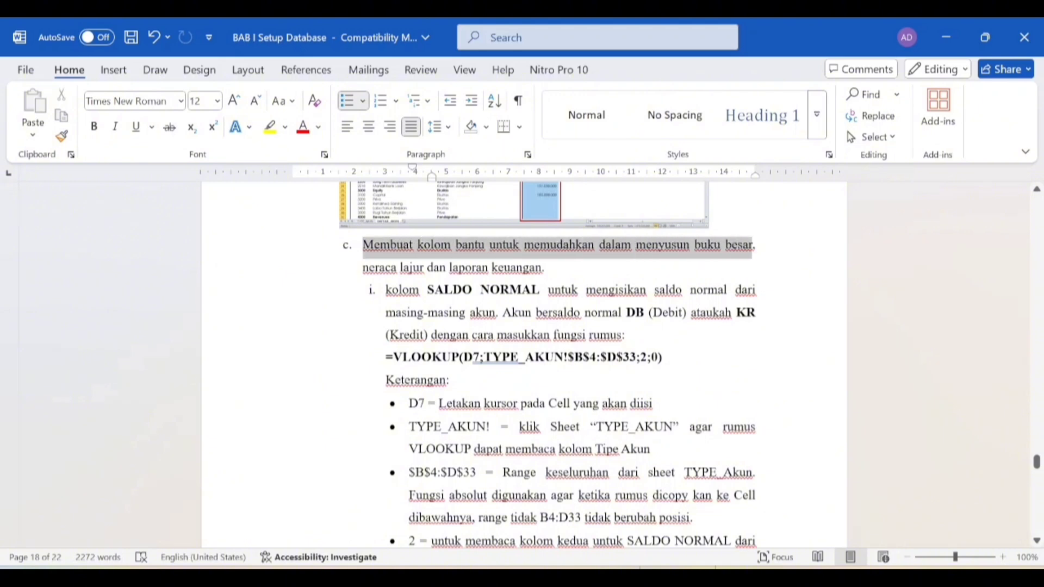
# Switch back to Book1 in Excel and enter the headers SALDO NORMAL in H6 and POS in I6 of DAFTAR_AKUN.
pyautogui.scroll(-15, 523, 364)
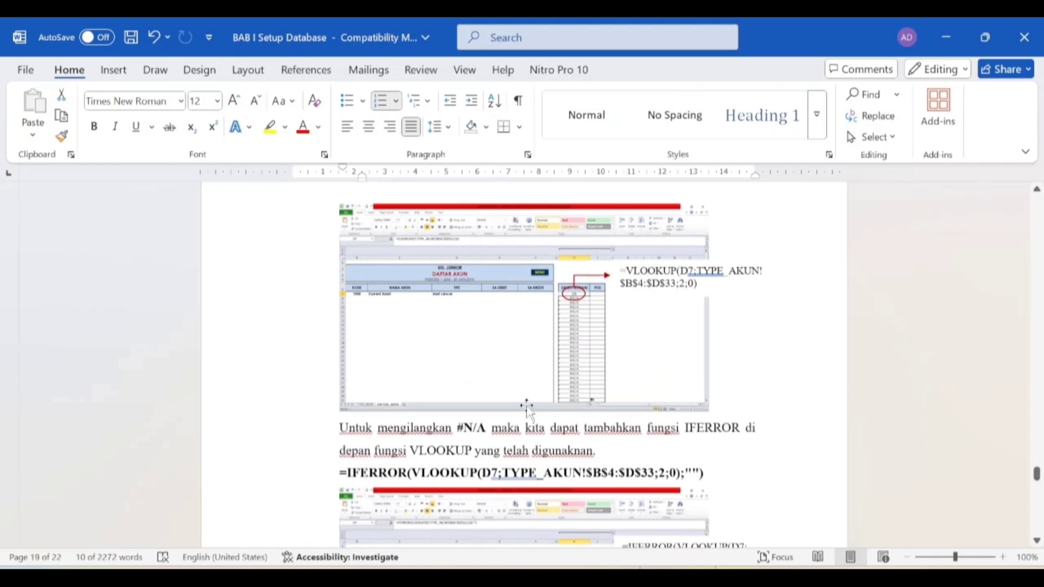
pyautogui.hotkey('alt', 'Tab')
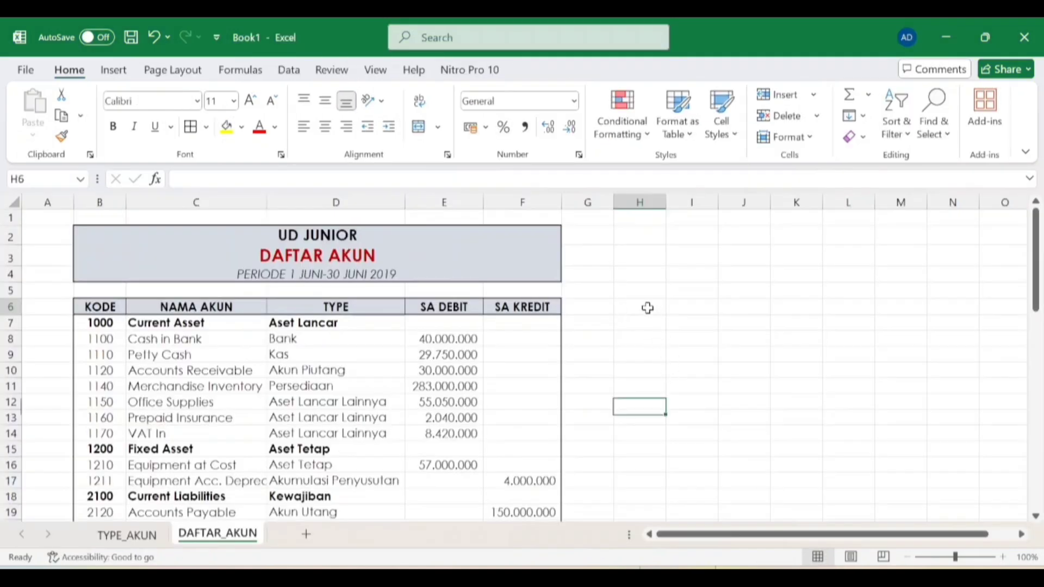
pyautogui.click(647, 306)
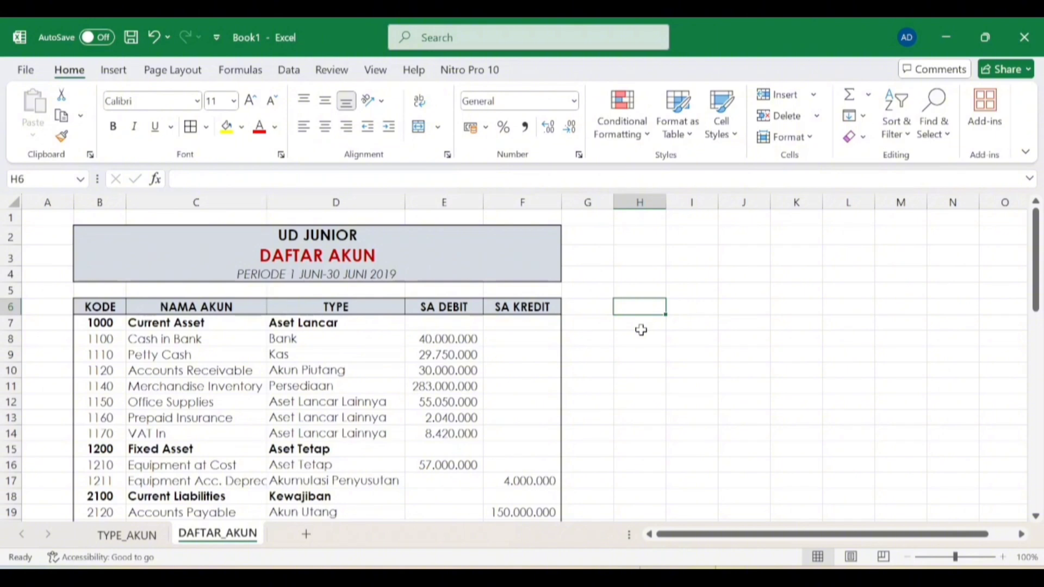
pyautogui.write('SALDO N')
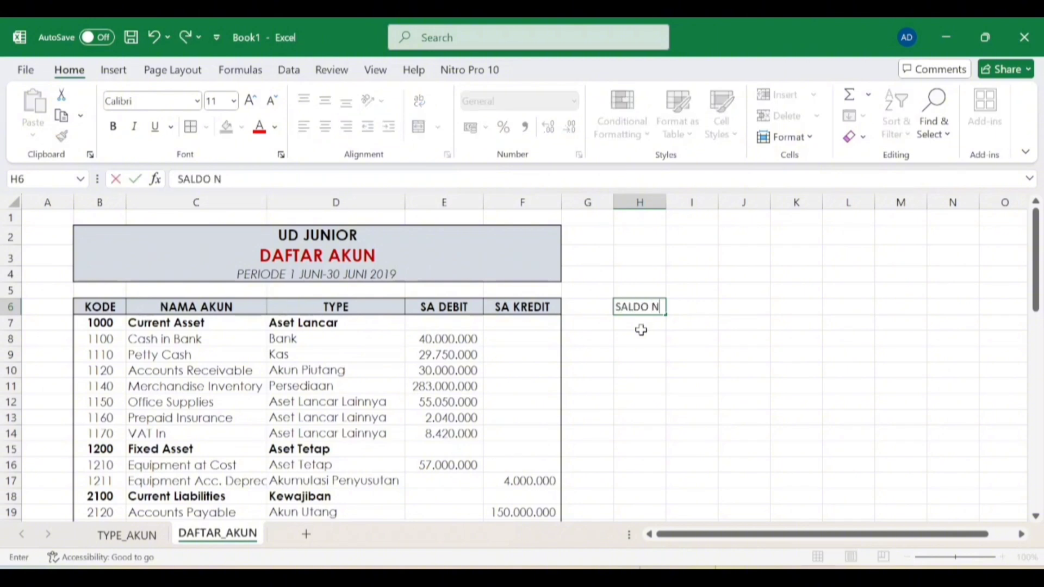
pyautogui.write('ORMAL')
pyautogui.press('Tab')
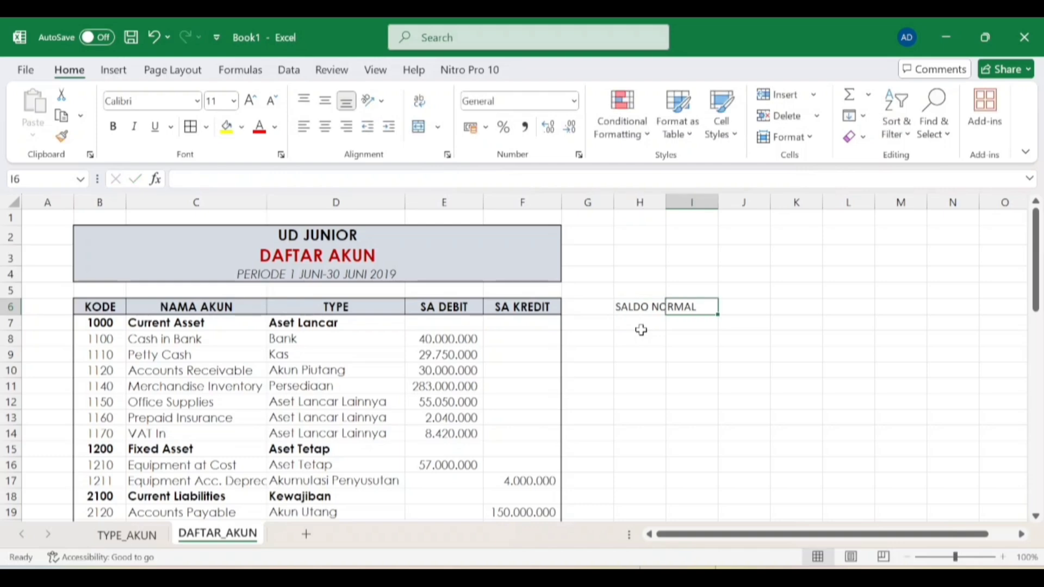
pyautogui.write('POS')
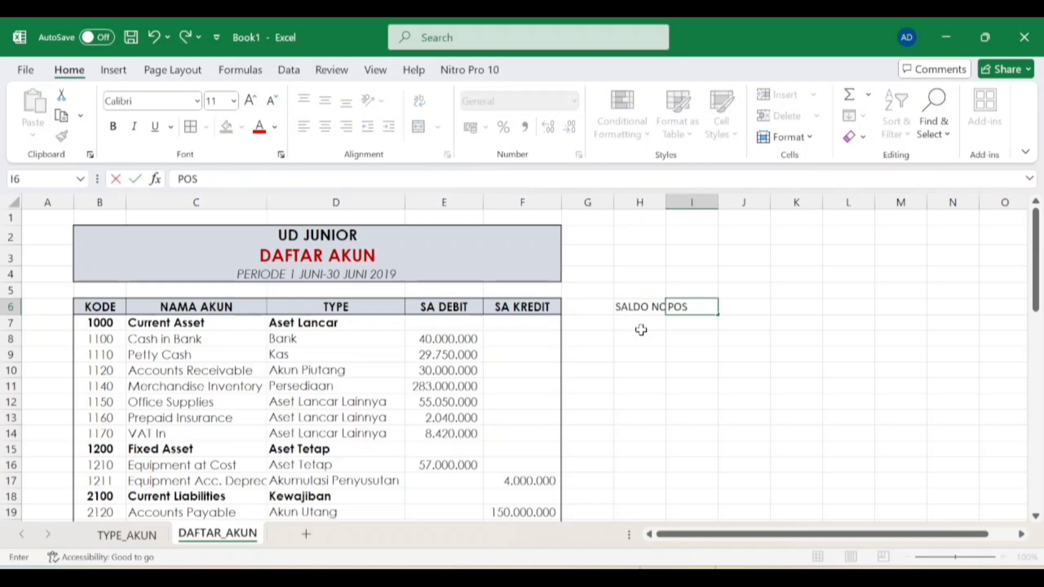
pyautogui.press('Return')
# Autofit column H to the width of its SALDO NORMAL header.
pyautogui.click(641, 330)
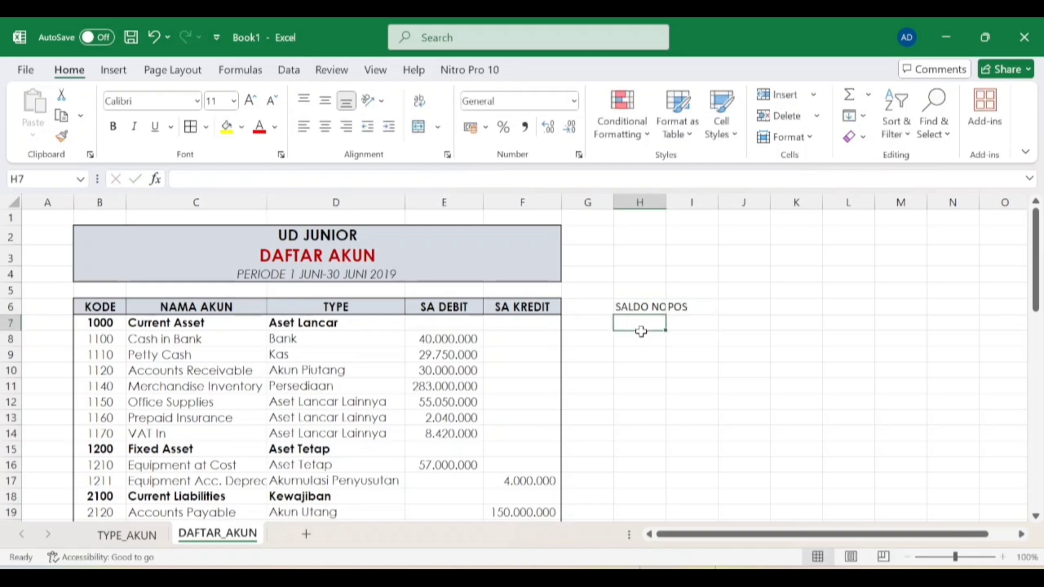
pyautogui.hotkey('alt', 'm')
pyautogui.doubleClick(665, 209)
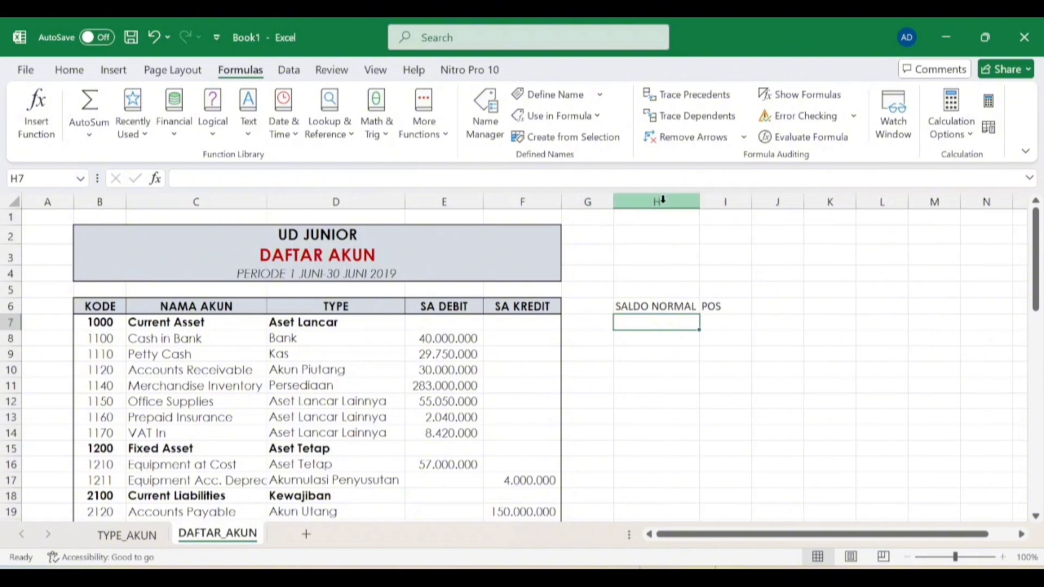
# Write the formula =VLOOKUP(D7;TYPE_AKUN!B3:D33;2;0) in H7, picking the lookup range on the TYPE_AKUN sheet.
pyautogui.write('=')
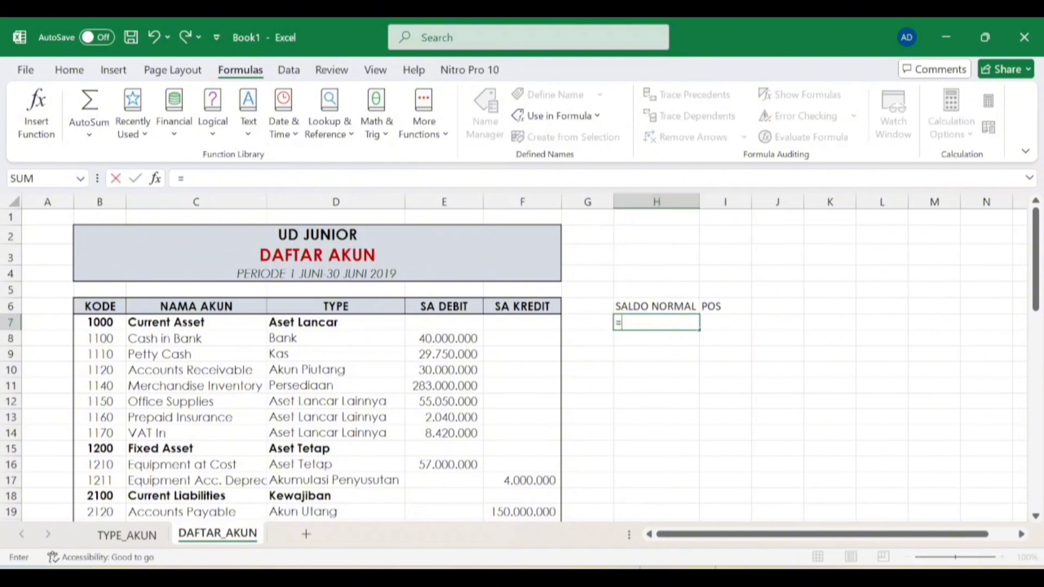
pyautogui.write('VLOOKUP(')
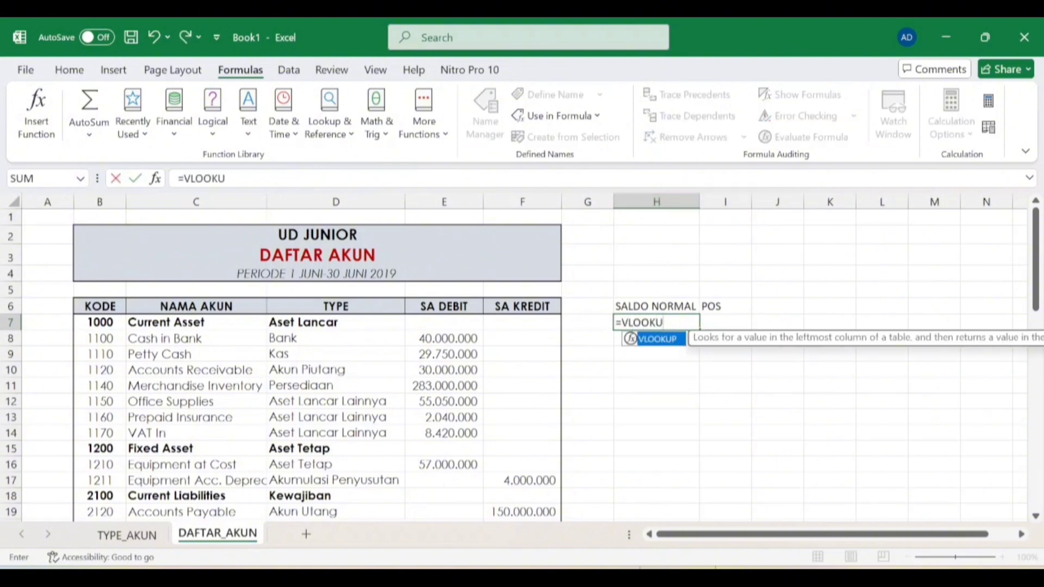
pyautogui.click(337, 321)
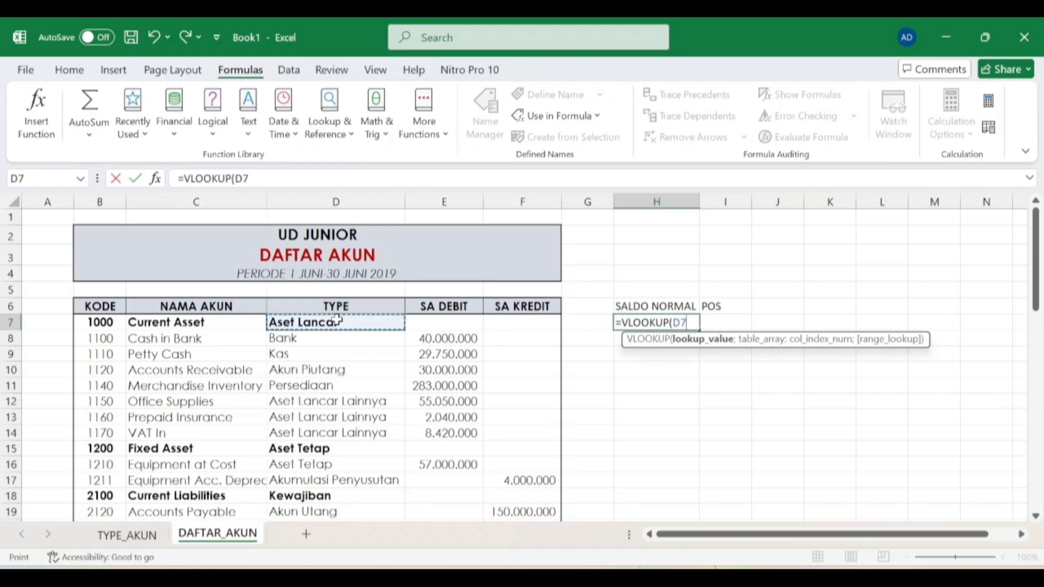
pyautogui.write(';')
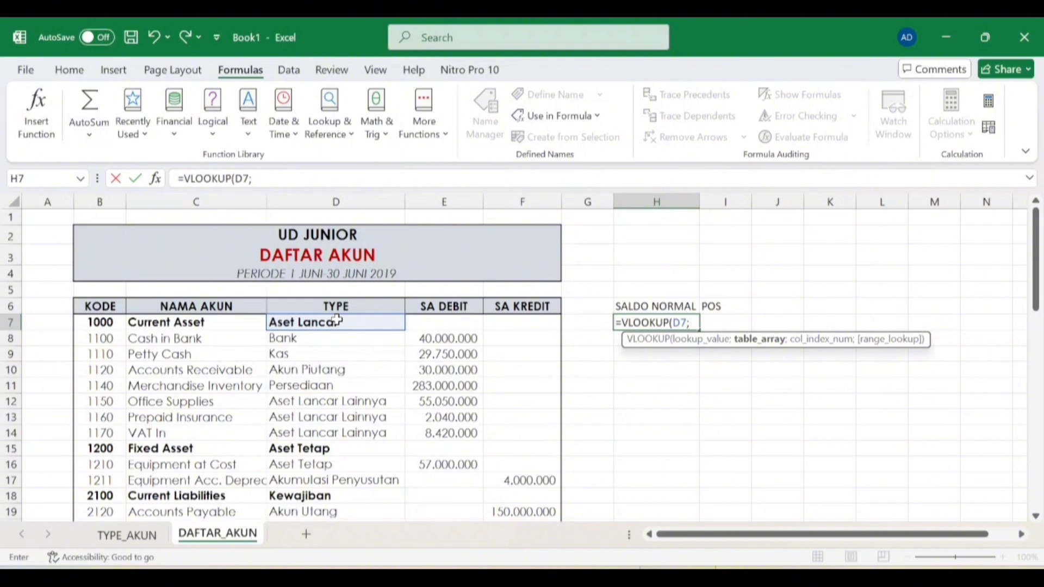
pyautogui.click(142, 538)
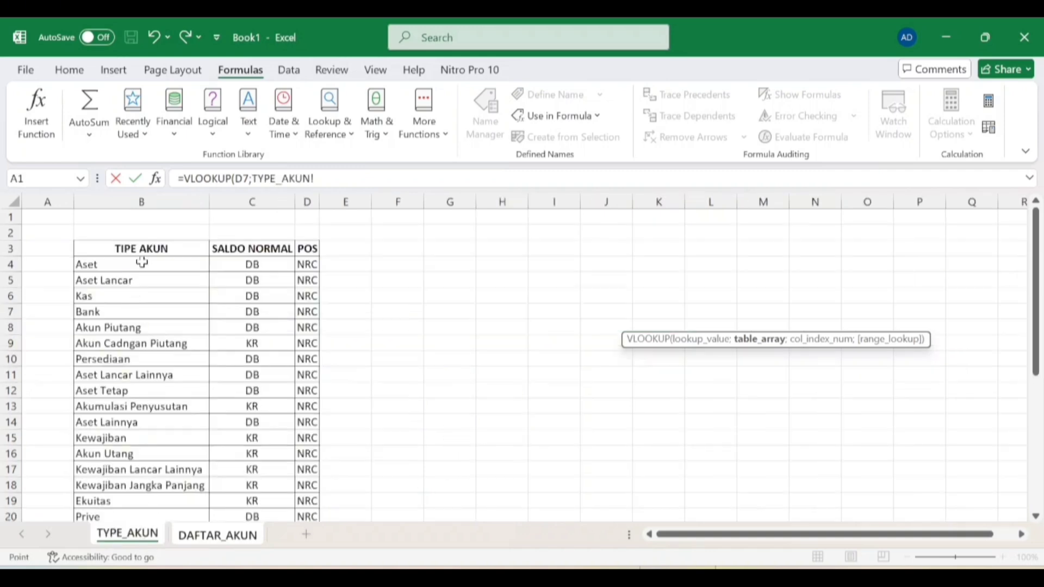
pyautogui.moveTo(142, 249); pyautogui.dragTo(305, 411)
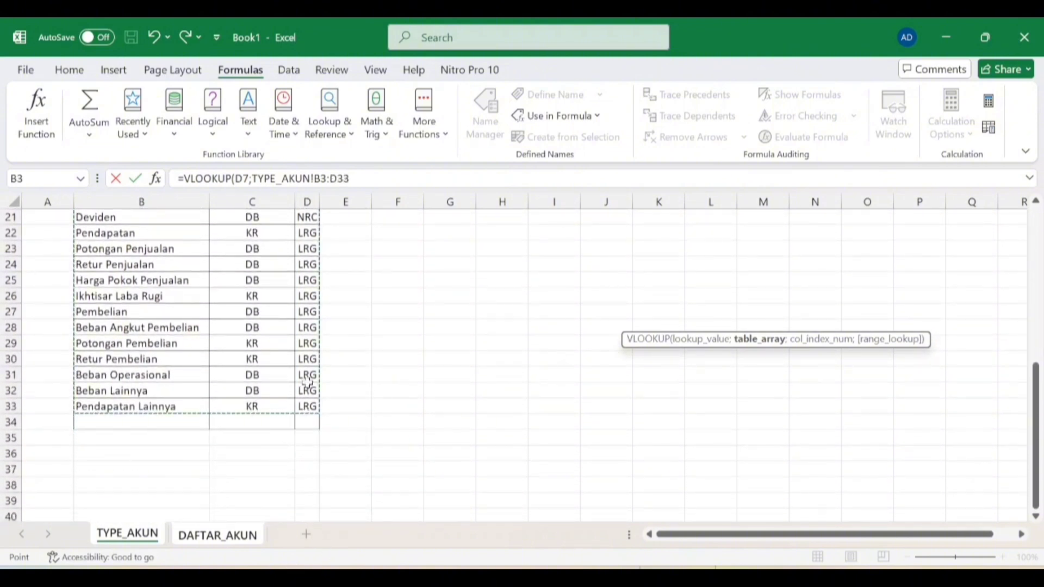
pyautogui.click(365, 179)
pyautogui.write(';2')
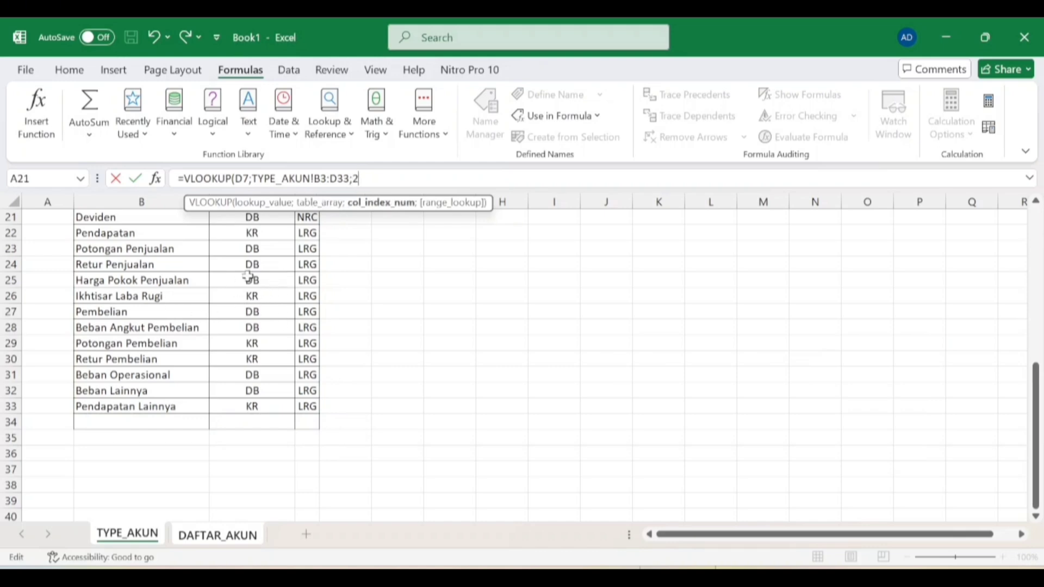
pyautogui.write(';')
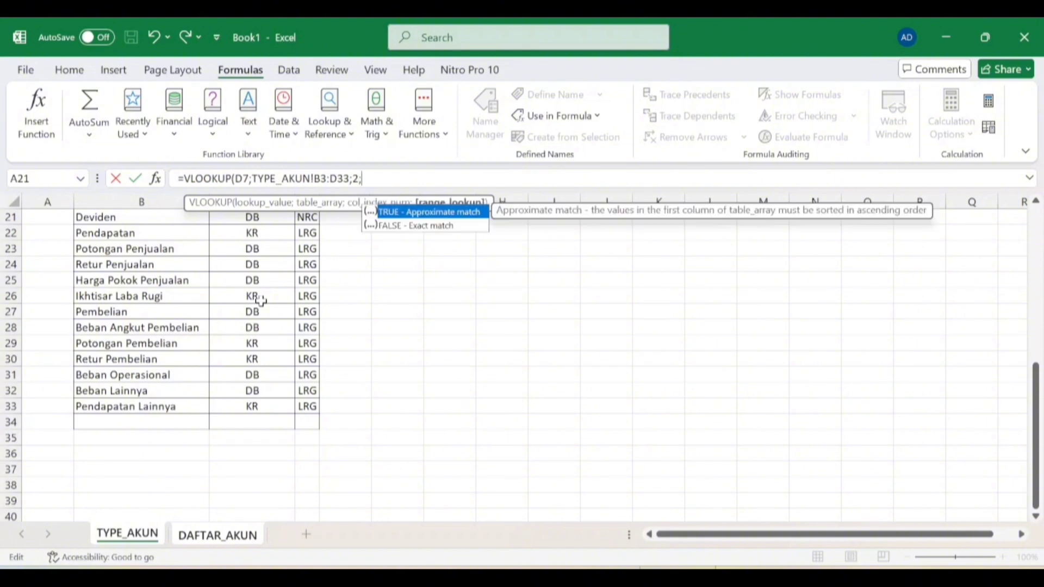
pyautogui.write('0')
pyautogui.press('BackSpace')
pyautogui.write('0)')
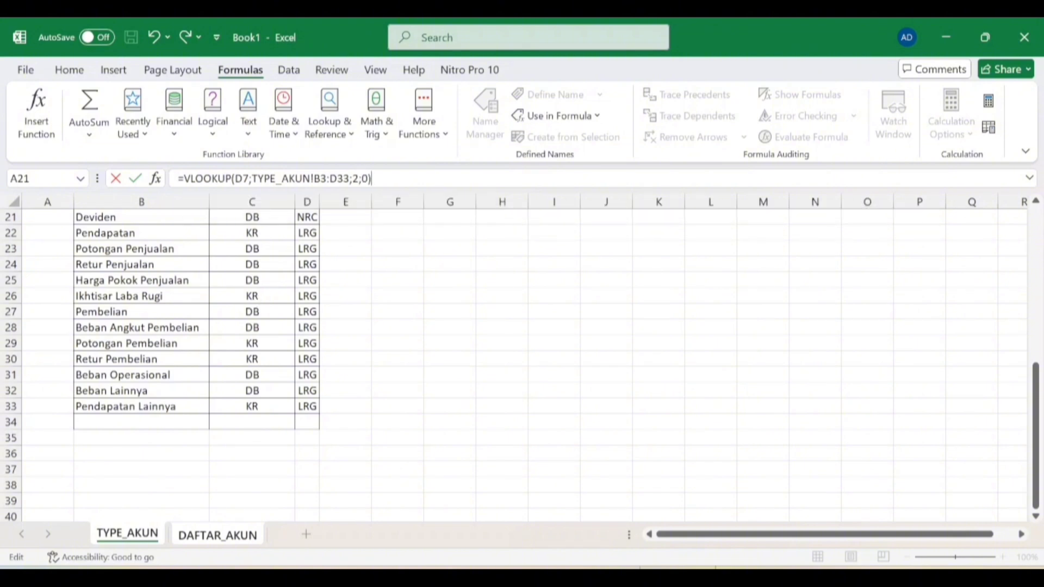
# Make the row references of the H7 formula's lookup range absolute as B$3:D$33 and enter the formula.
pyautogui.click(320, 179)
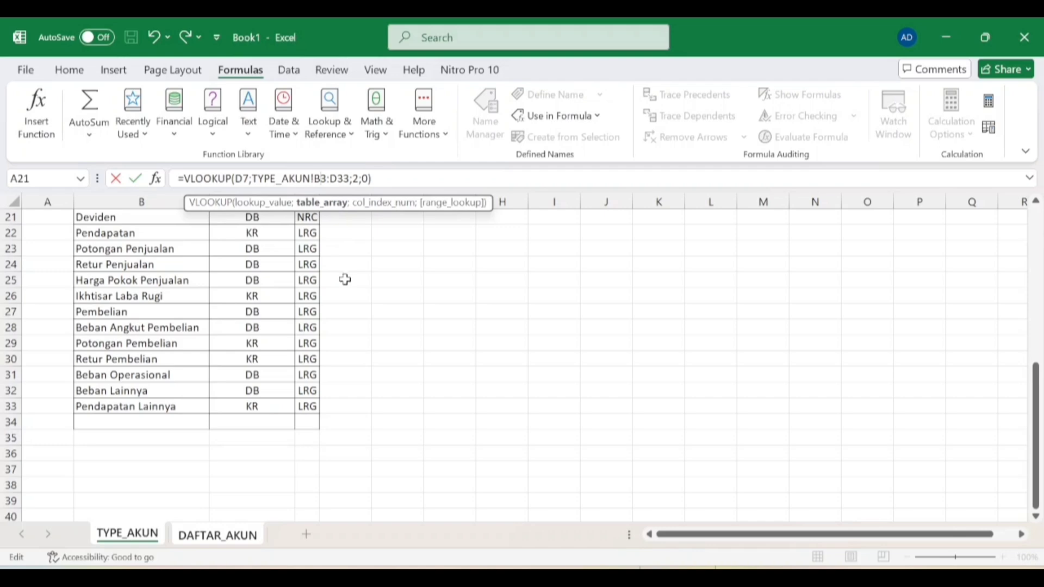
pyautogui.write('$')
pyautogui.press('Right')
pyautogui.press('Right')
pyautogui.press('Right')
pyautogui.write('$')
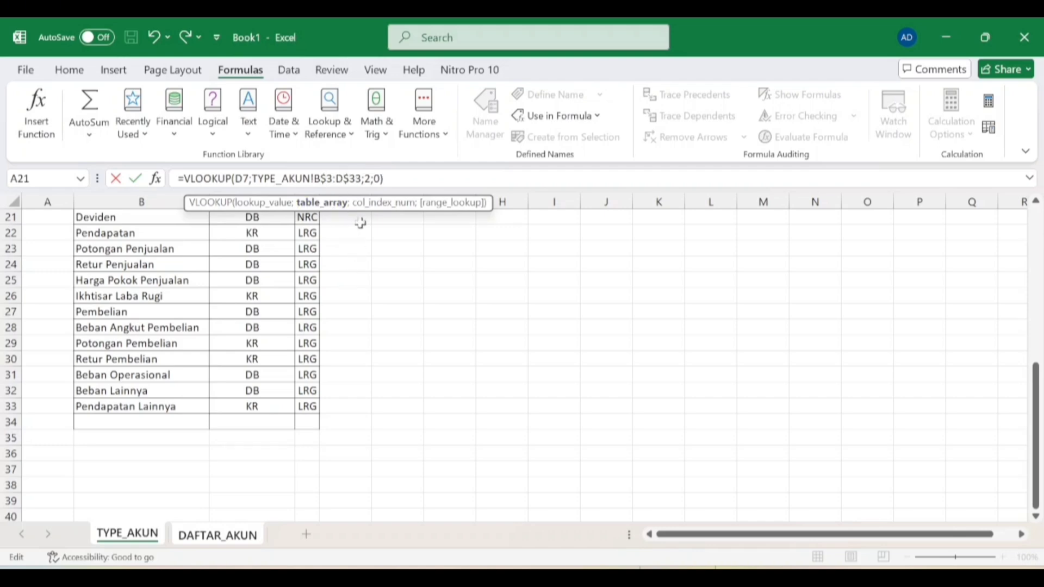
pyautogui.press('Return')
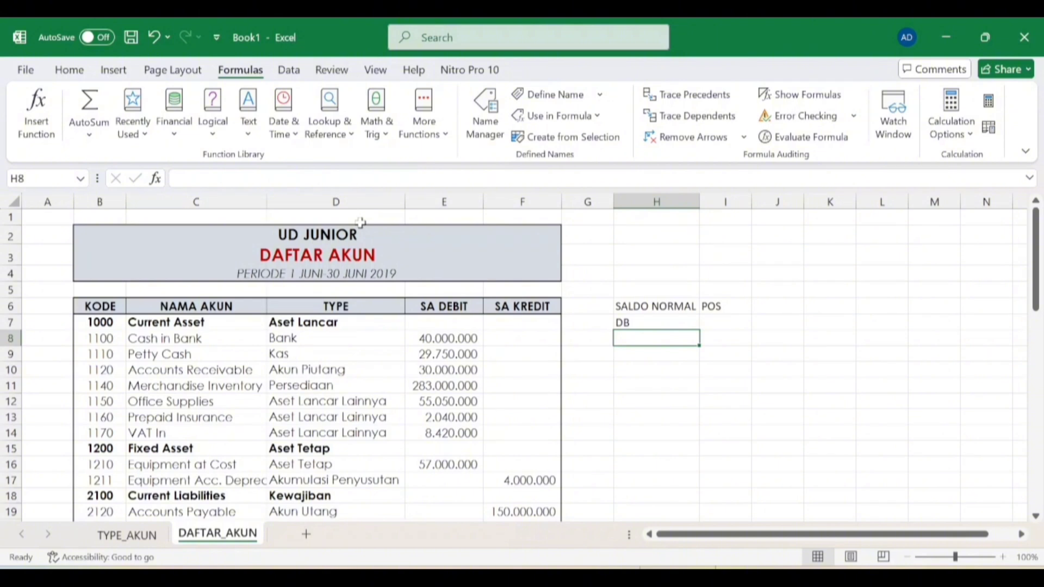
# Copy the SALDO NORMAL formula from H7 to H8:H55 and check the filled column.
pyautogui.click(645, 321)
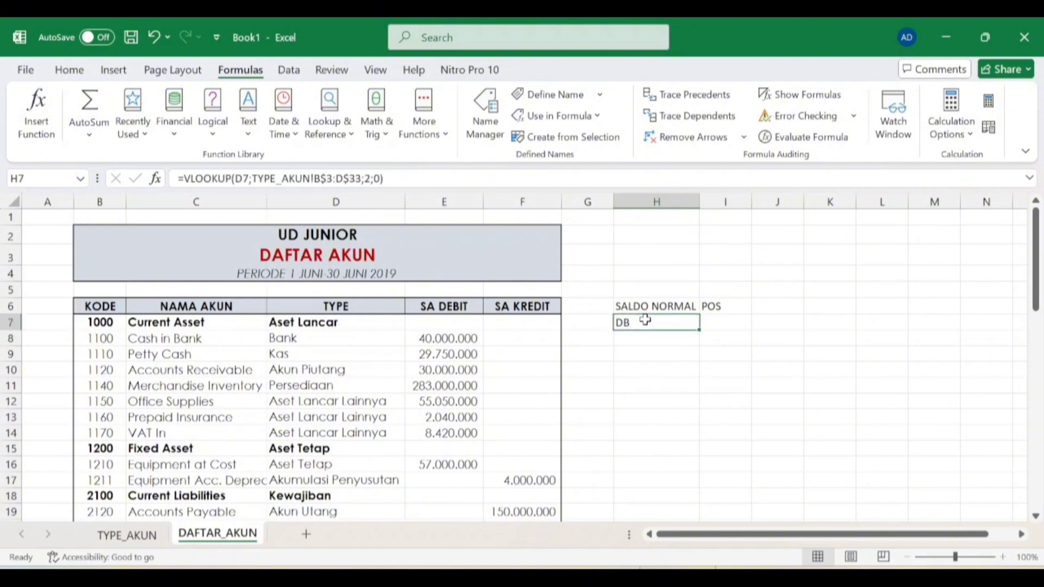
pyautogui.hotkey('ctrl', 'c')
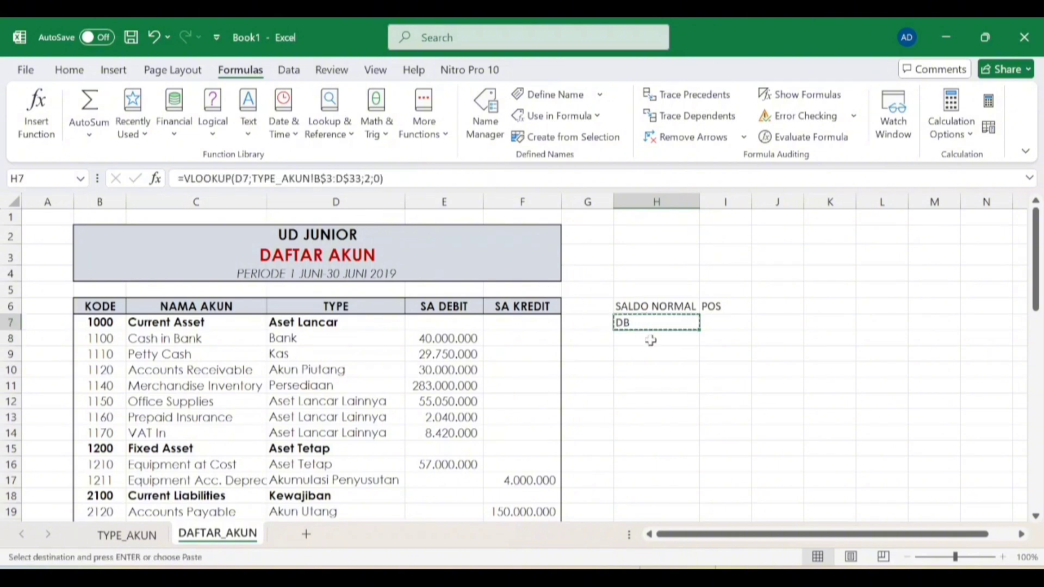
pyautogui.moveTo(650, 340); pyautogui.dragTo(683, 484)
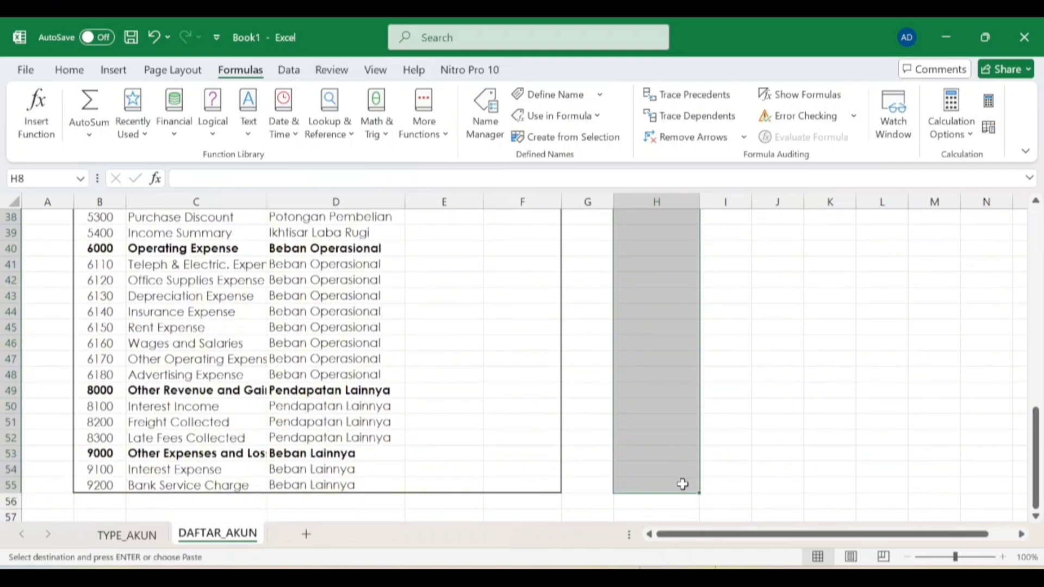
pyautogui.hotkey('ctrl', 'v')
pyautogui.scroll(12, 683, 484)
pyautogui.click(659, 405)
pyautogui.scroll(-5, 661, 408)
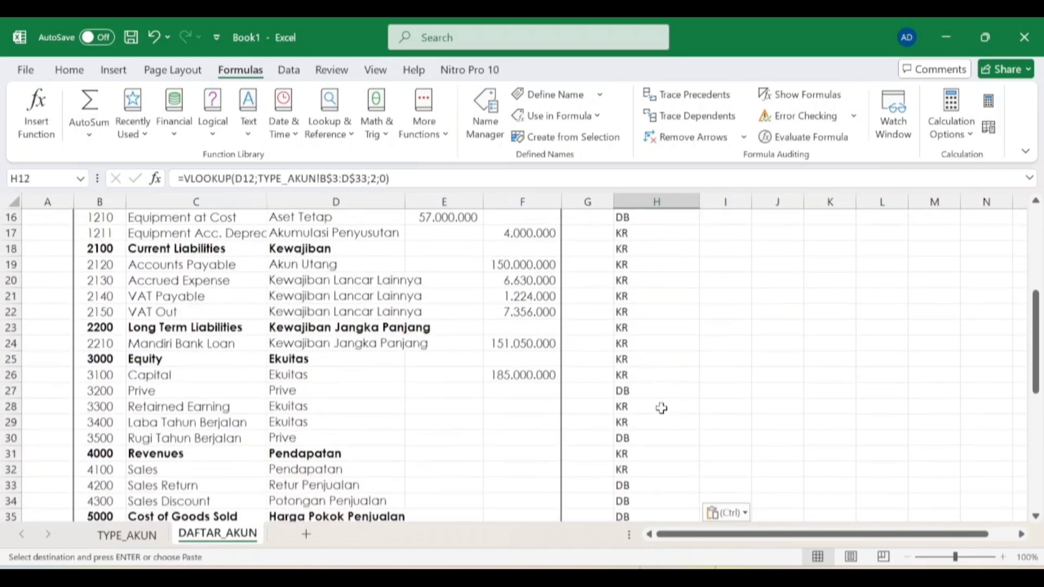
pyautogui.scroll(5, 661, 408)
# Write the formula =VLOOKUP(D7;TYPE_AKUN!B3:D33;3;0 in I7 under POS, picking the lookup range on the TYPE_AKUN sheet.
pyautogui.click(719, 322)
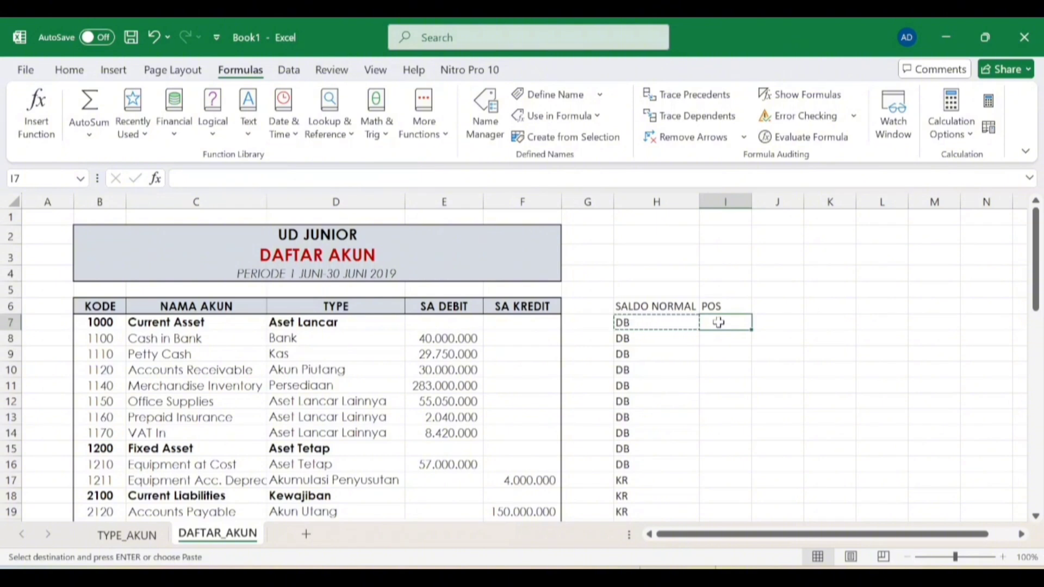
pyautogui.write('=')
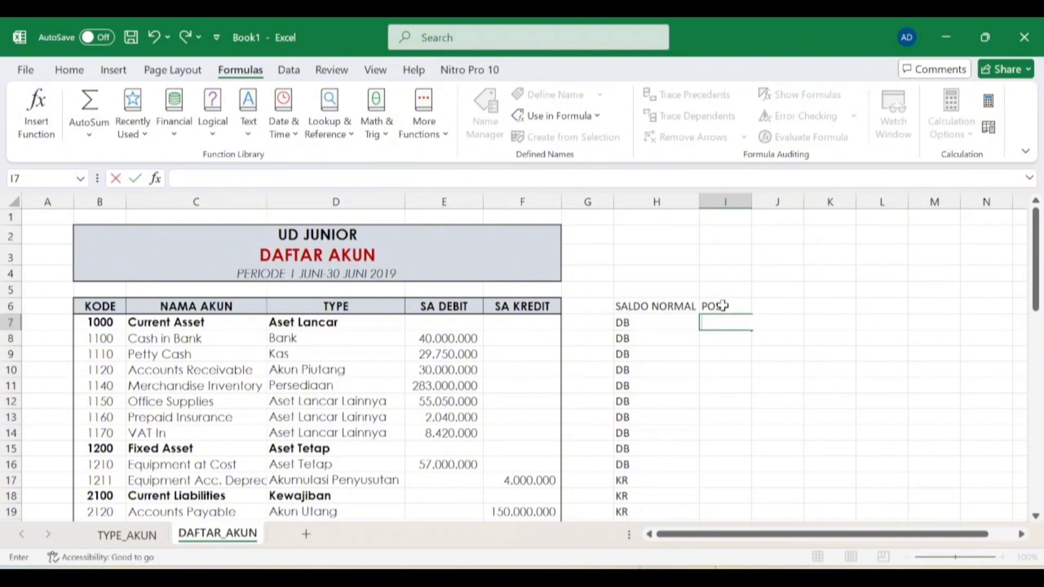
pyautogui.write('VL')
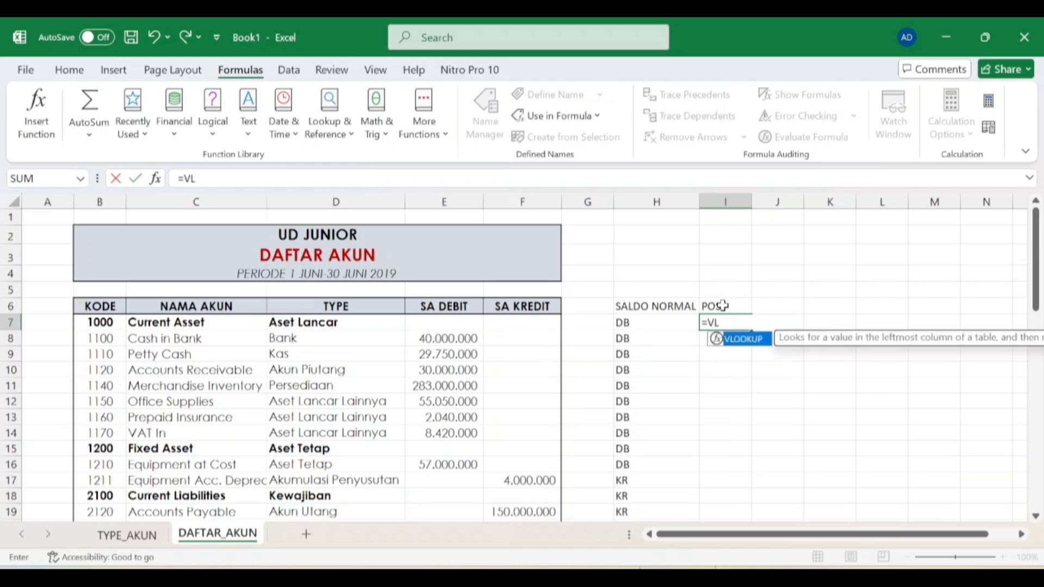
pyautogui.write('OOKUP(')
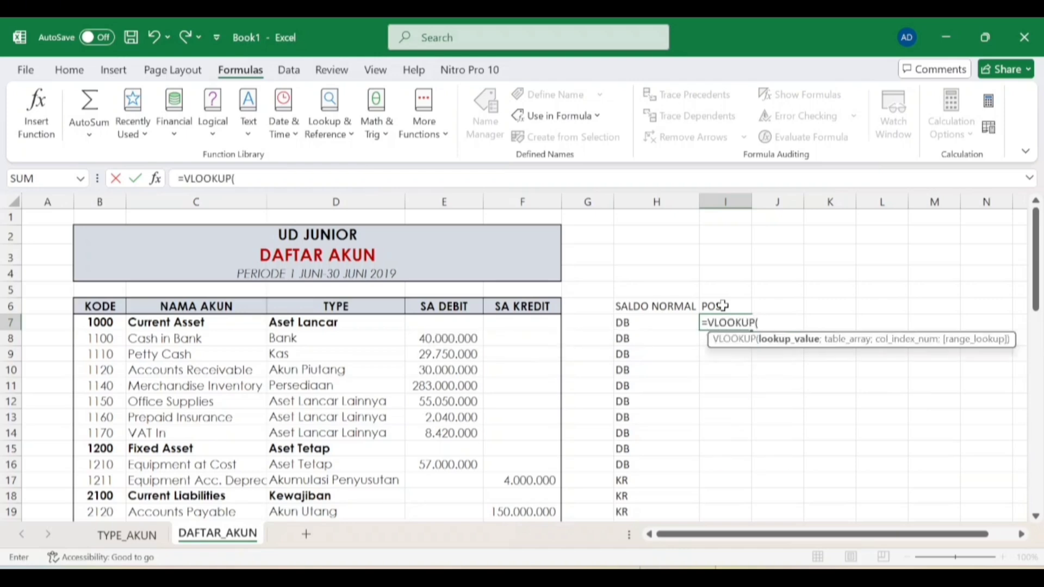
pyautogui.click(359, 323)
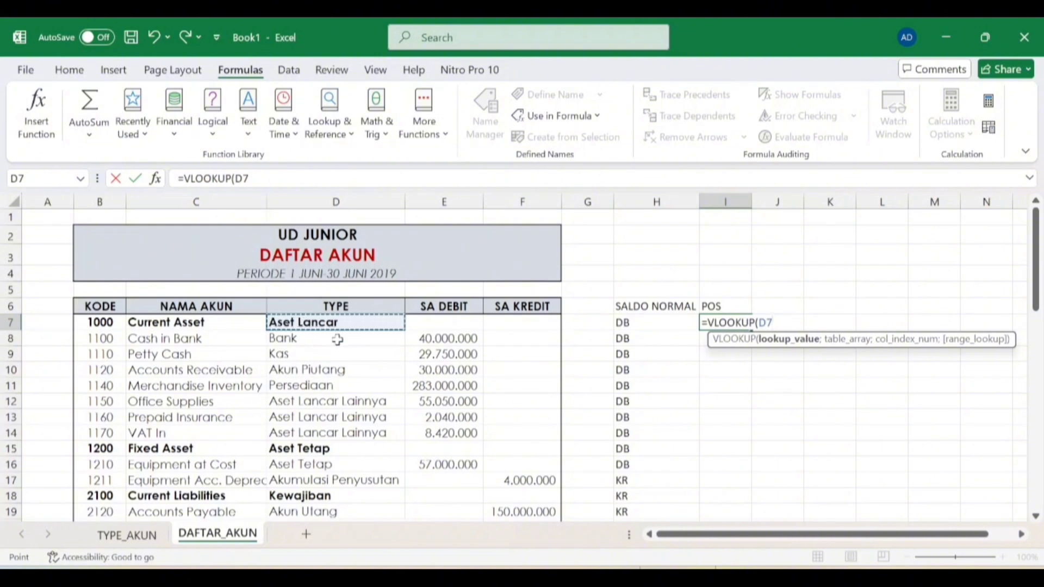
pyautogui.write(';')
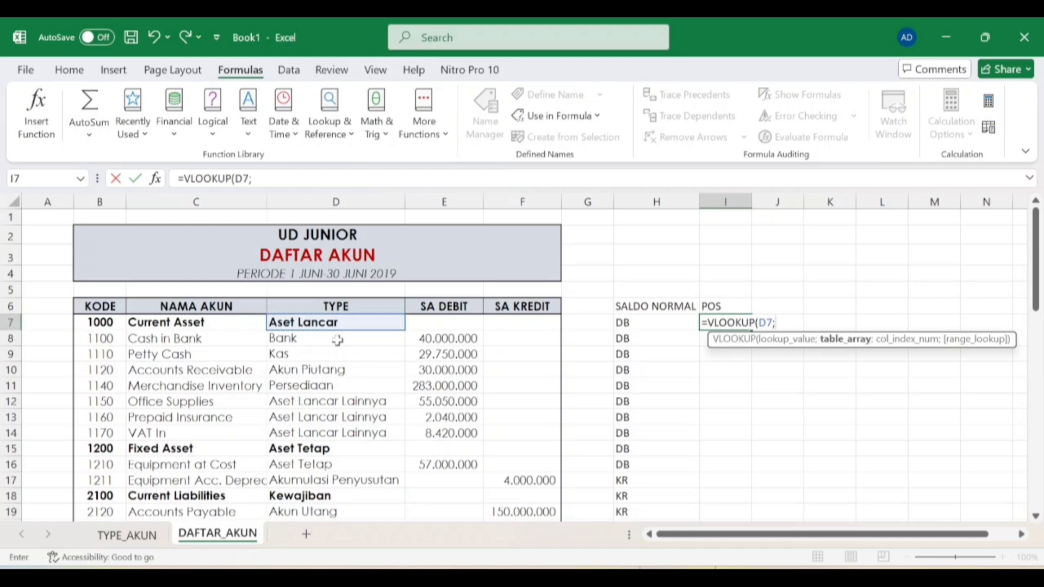
pyautogui.click(152, 535)
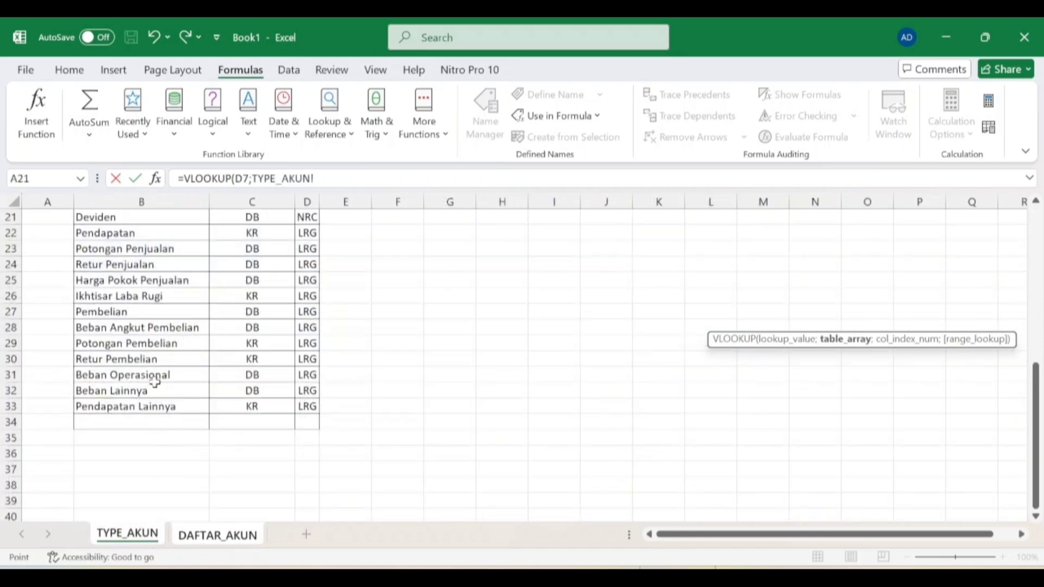
pyautogui.scroll(7, 155, 381)
pyautogui.moveTo(140, 250); pyautogui.dragTo(307, 473)
pyautogui.write(';')
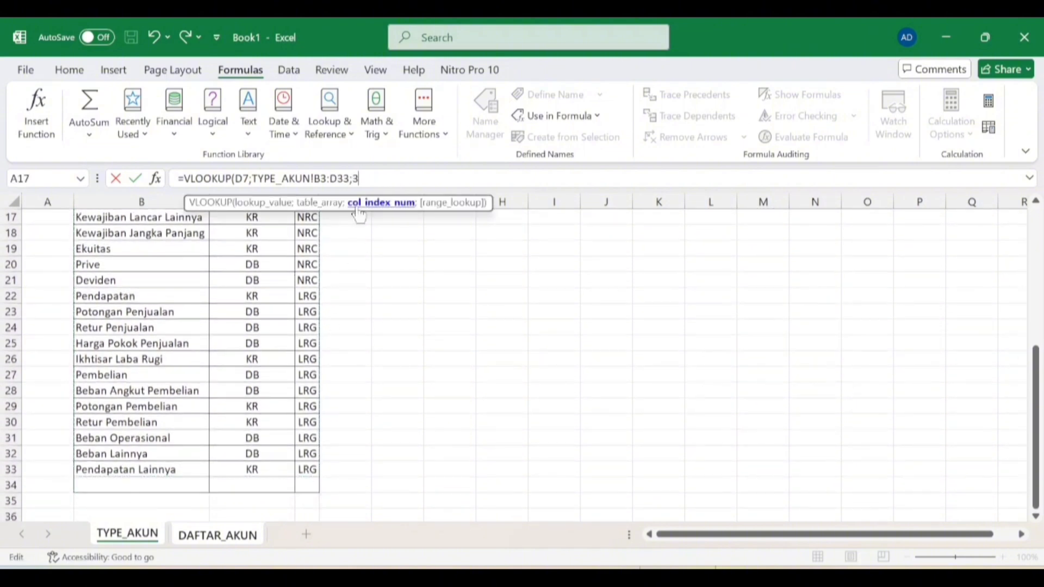
pyautogui.write('3')
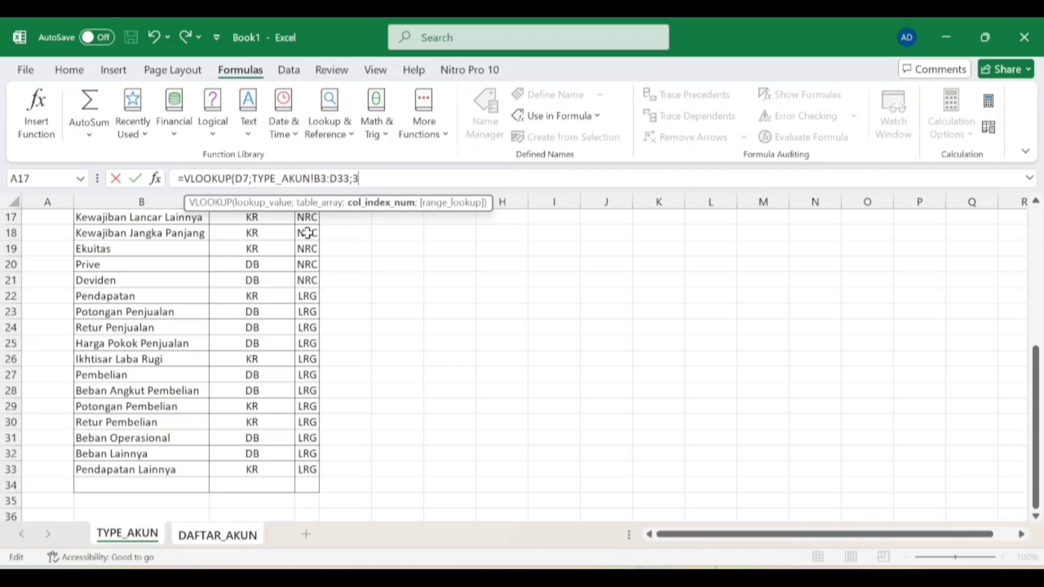
pyautogui.write(';0')
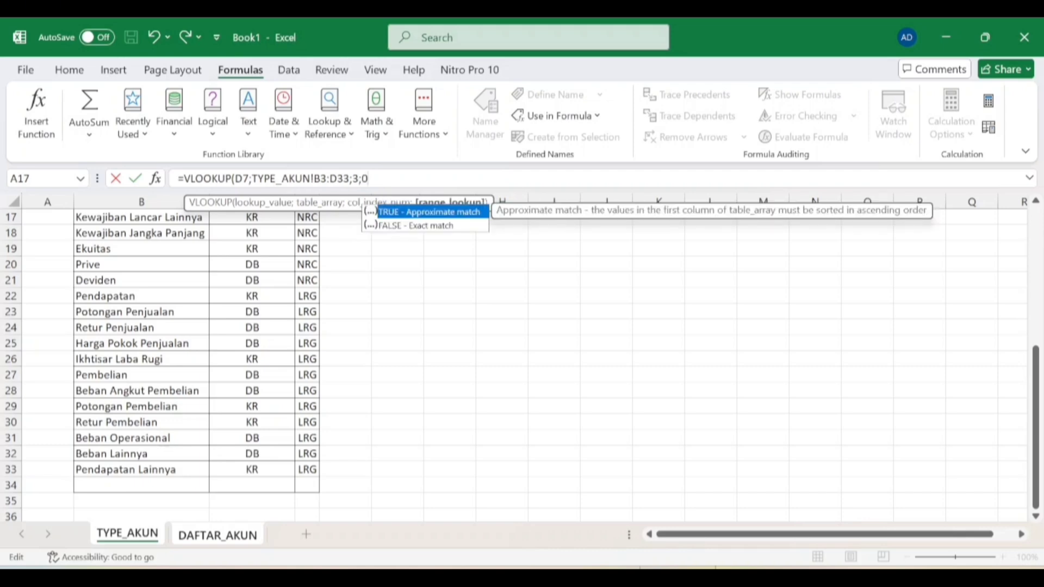
# Make the row references of the I7 formula's lookup range absolute as B$3:D$33, close the parenthesis and enter the formula.
pyautogui.click(321, 178)
pyautogui.write('$3:D')
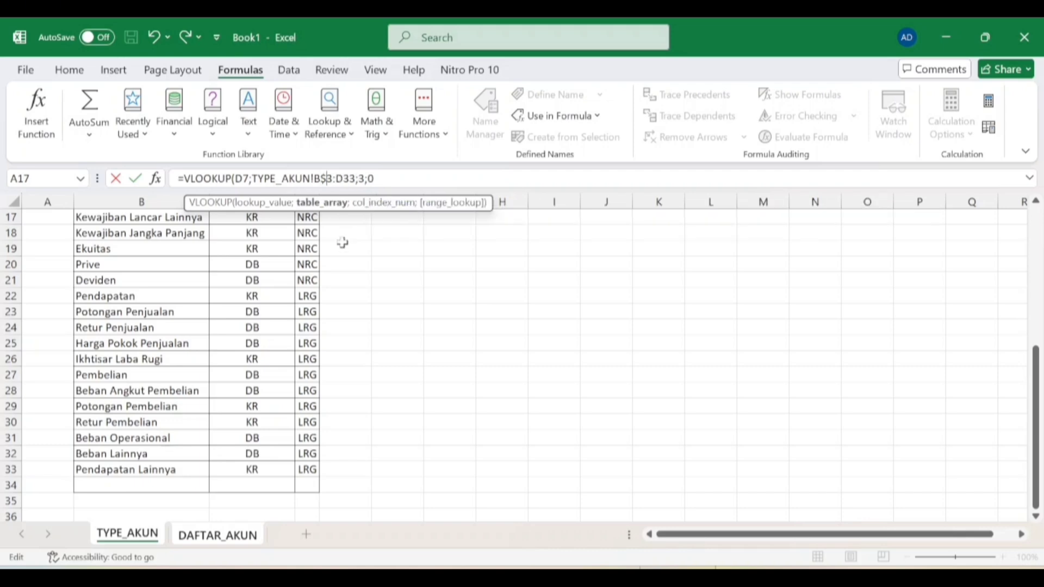
pyautogui.write('$')
pyautogui.press('End')
pyautogui.write(')')
pyautogui.press('Return')
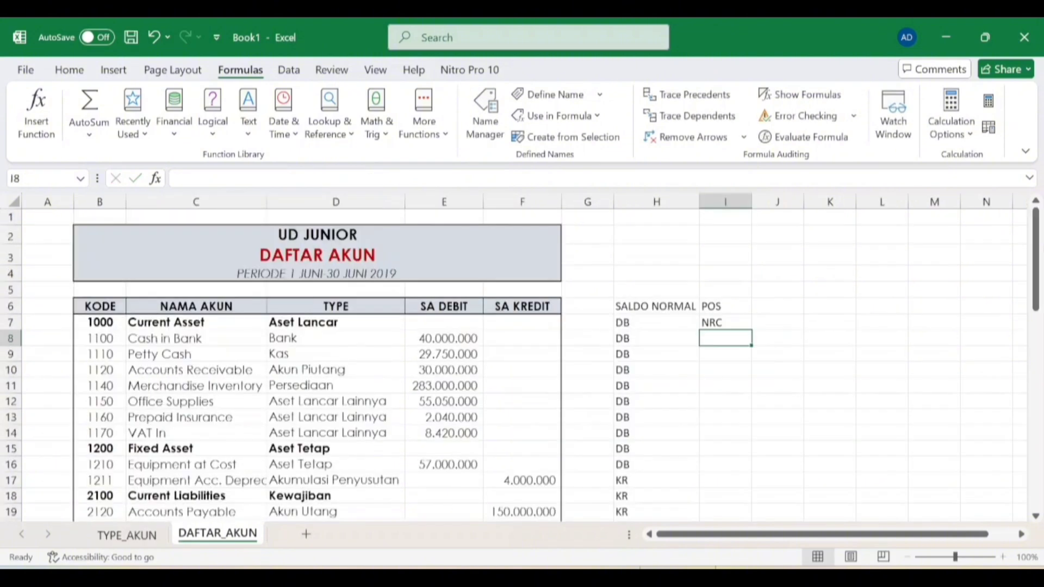
# Copy the POS formula from I7 to I8:I55 and narrow the SALDO NORMAL column slightly.
pyautogui.click(713, 323)
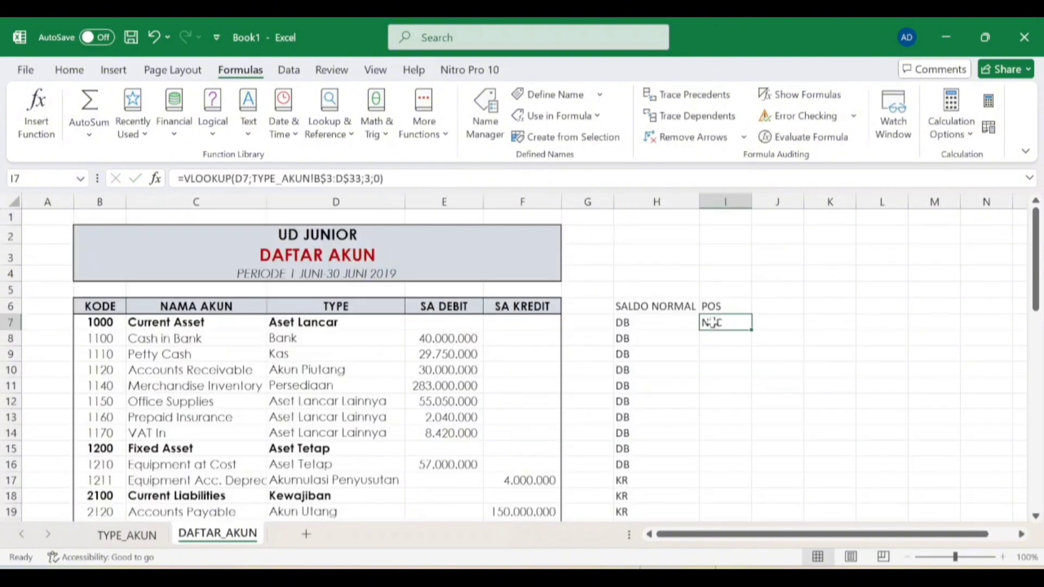
pyautogui.hotkey('ctrl', 'c')
pyautogui.moveTo(717, 341); pyautogui.dragTo(722, 484)
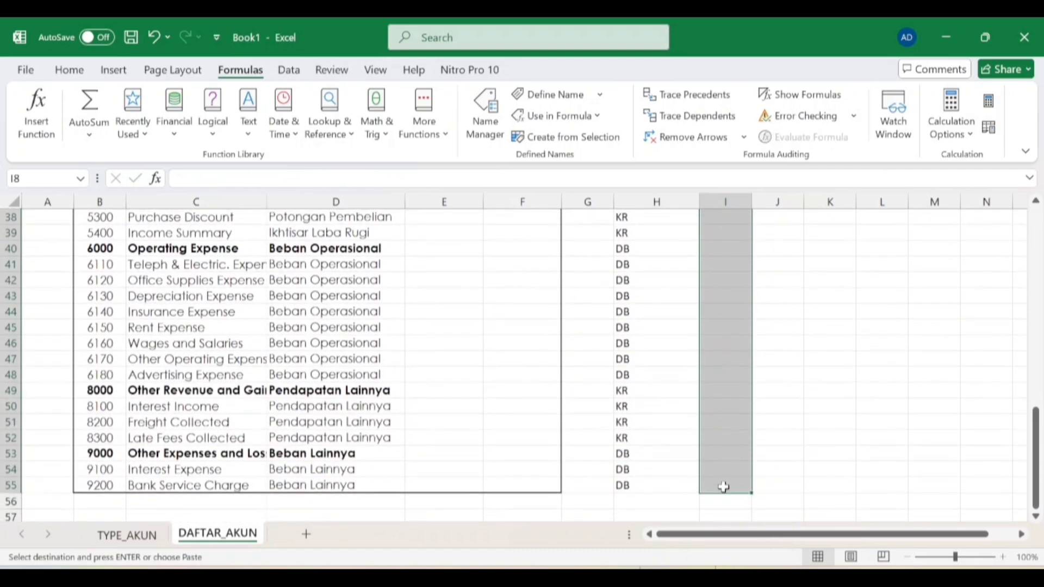
pyautogui.hotkey('ctrl', 'v')
pyautogui.click(689, 435)
pyautogui.moveTo(699, 203); pyautogui.dragTo(689, 211)
pyautogui.click(693, 337)
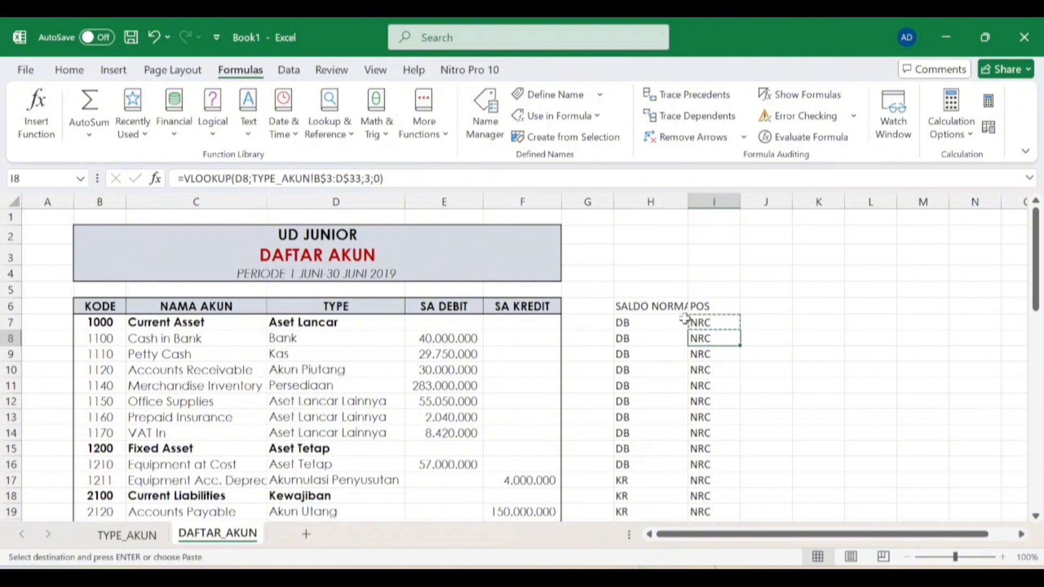
# Name the whole column H, holding SALDO NORMAL, as SA_NORMAL.
pyautogui.click(657, 201)
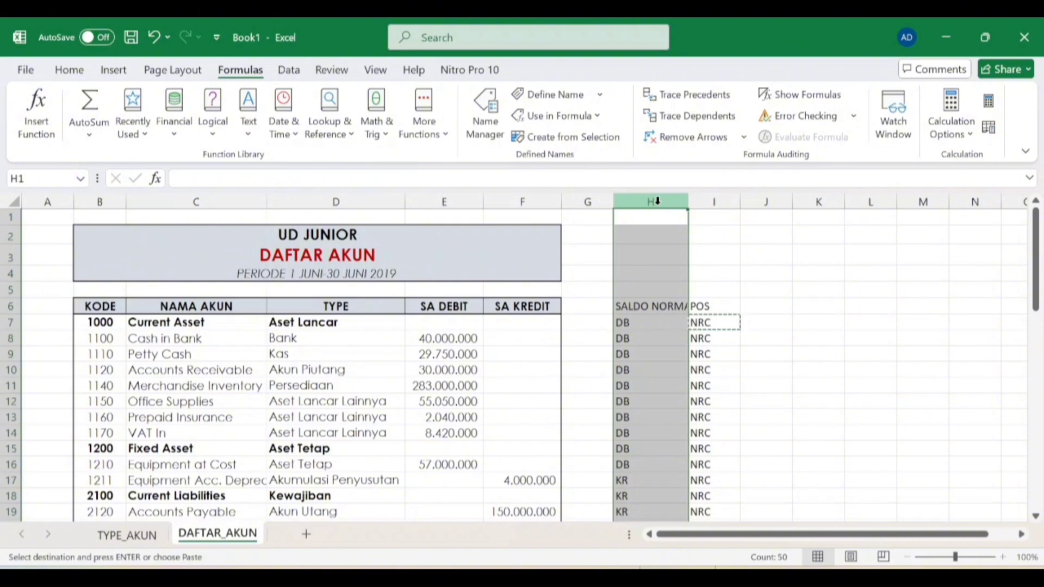
pyautogui.click(38, 179)
pyautogui.write('SA')
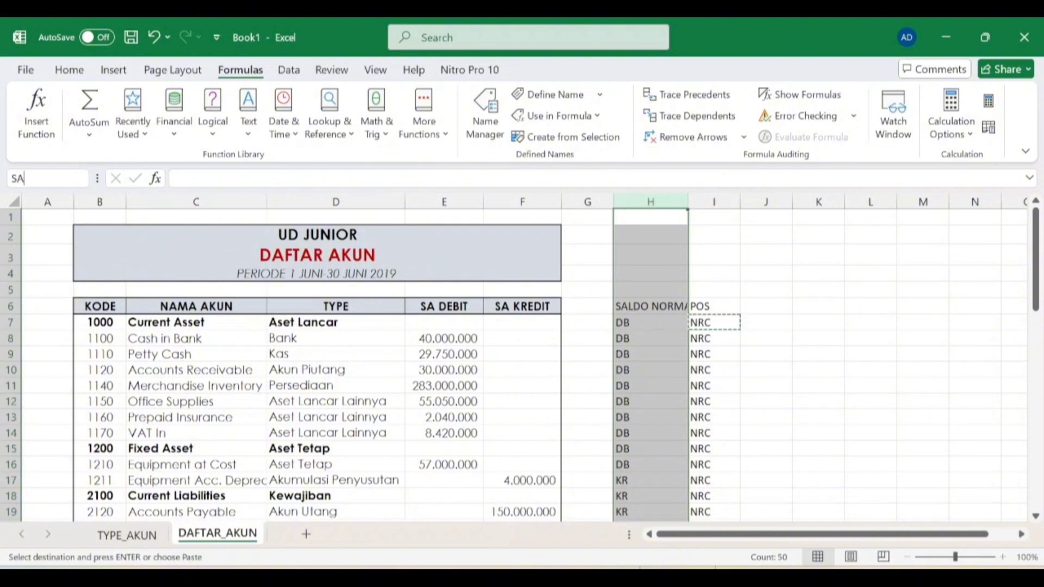
pyautogui.write('_NORMAL')
pyautogui.press('Return')
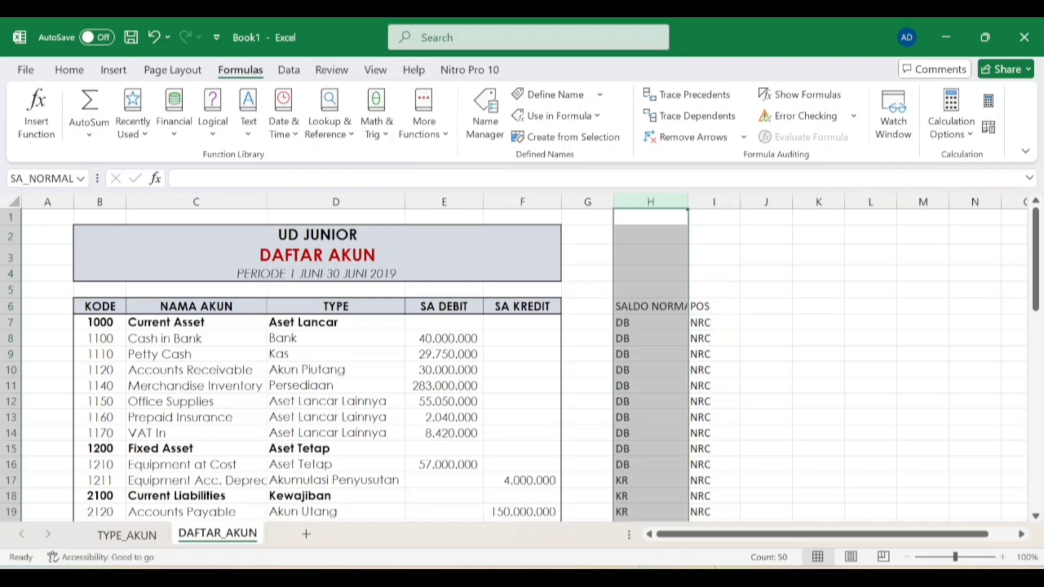
# Name the whole column I, holding POS, as SA_POS.
pyautogui.click(722, 201)
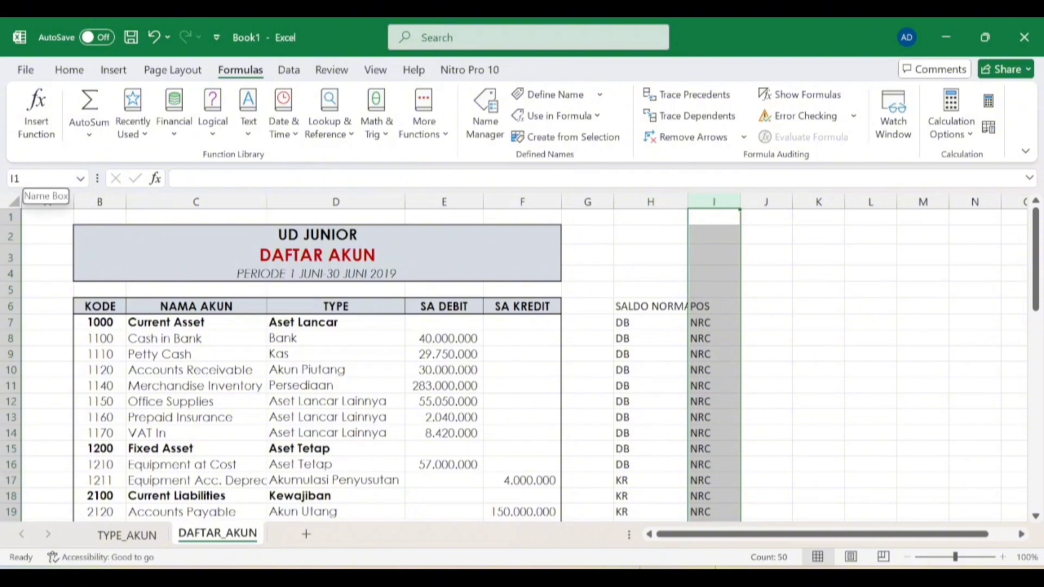
pyautogui.click(22, 179)
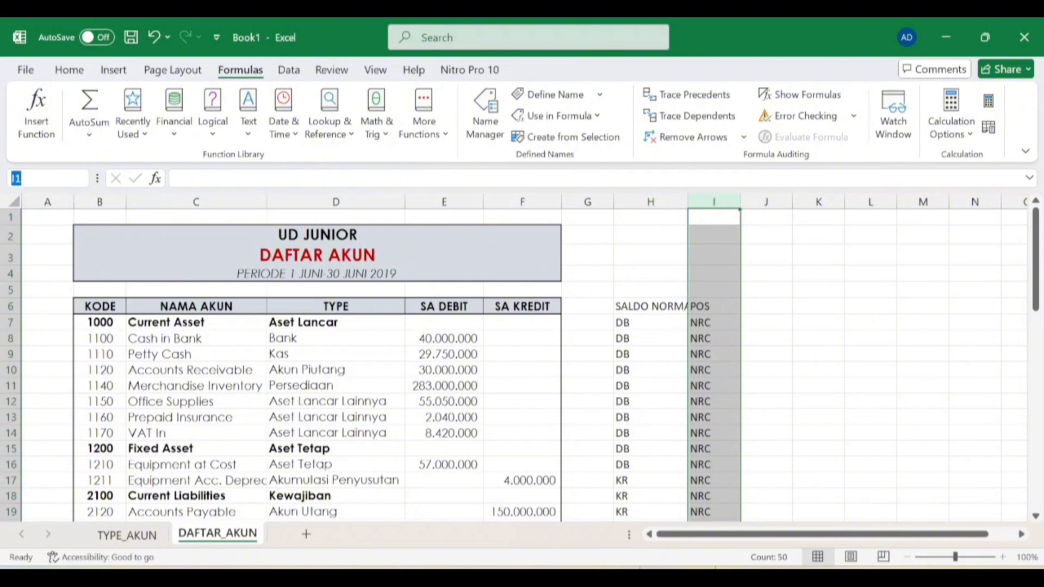
pyautogui.write('SA_POS')
pyautogui.press('Return')
pyautogui.click(672, 315)
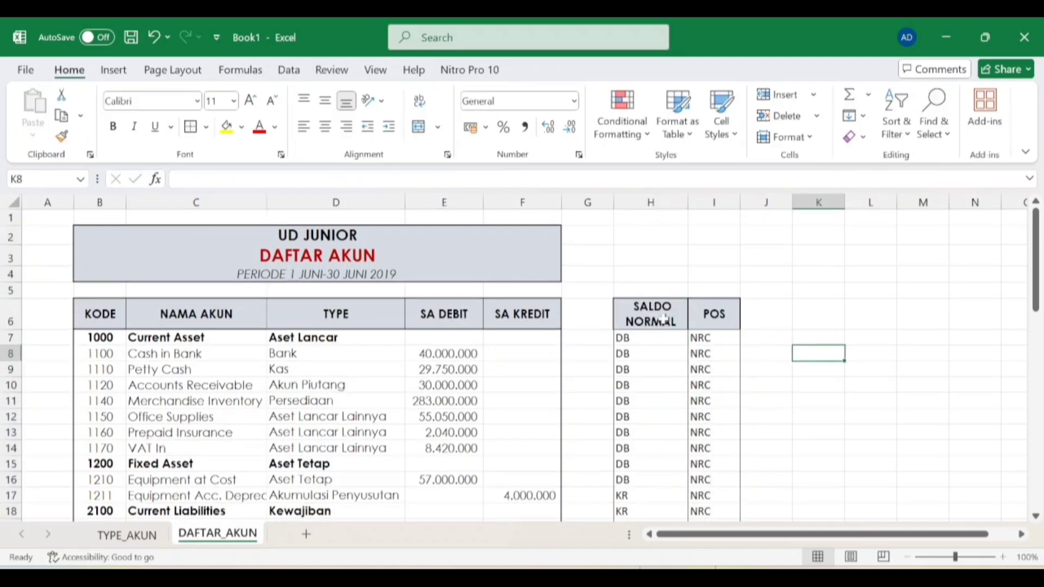
# Check the range names assigned to columns H and I and look over the SALDO NORMAL and POS cells.
pyautogui.click(642, 205)
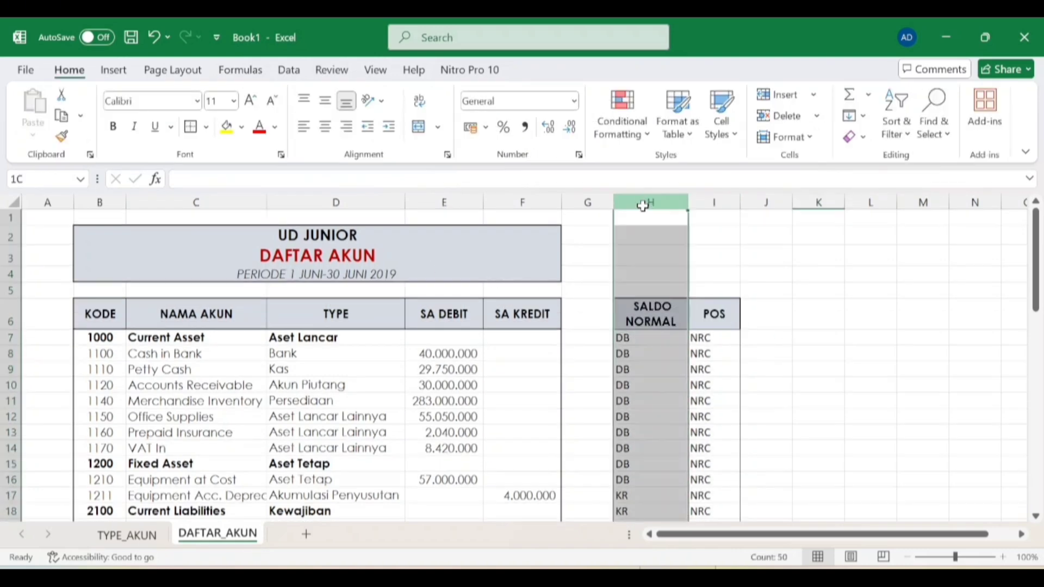
pyautogui.click(713, 202)
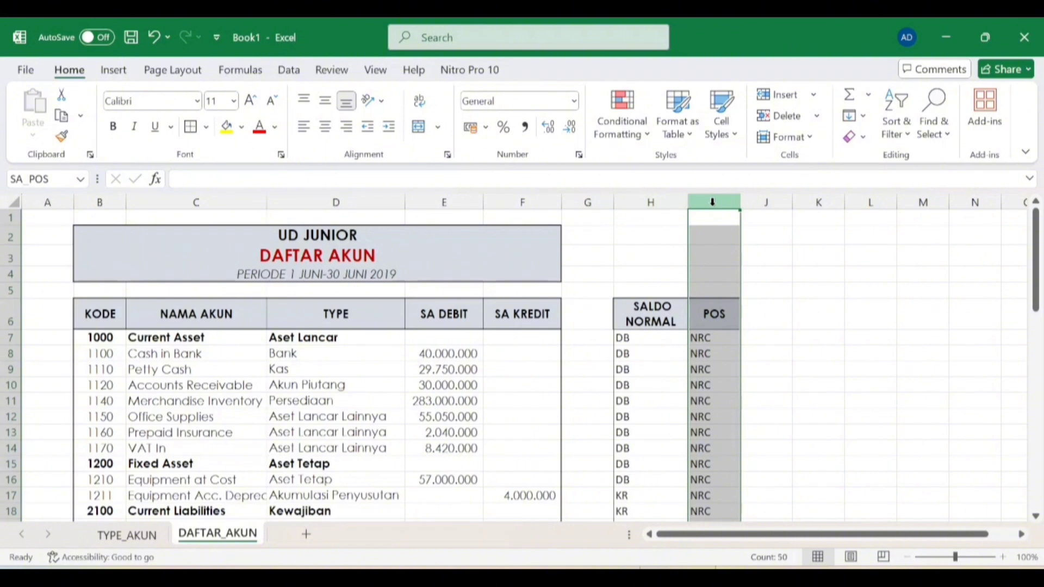
pyautogui.moveTo(712, 203); pyautogui.dragTo(677, 204)
pyautogui.click(664, 202)
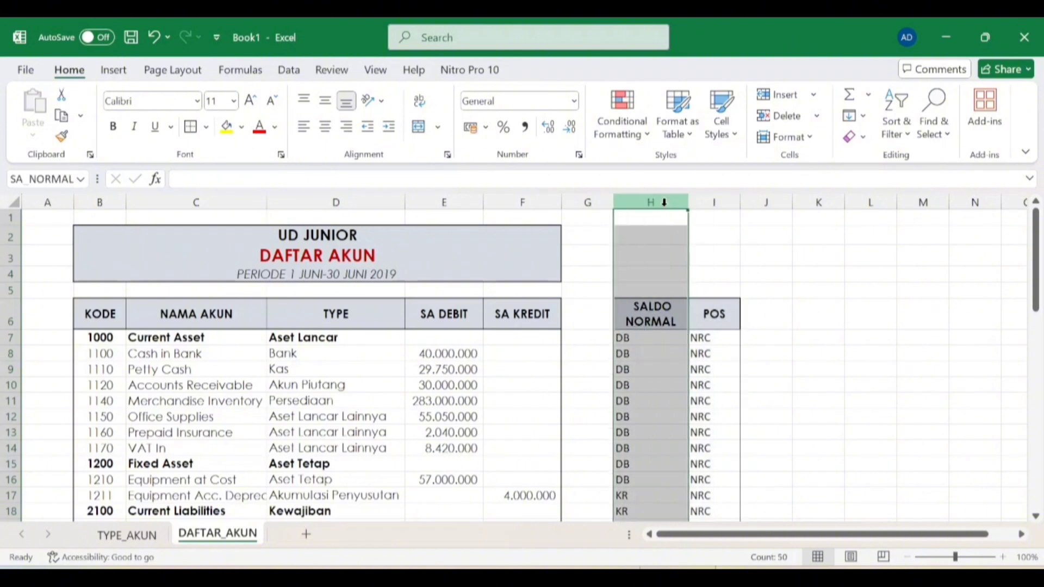
pyautogui.click(700, 200)
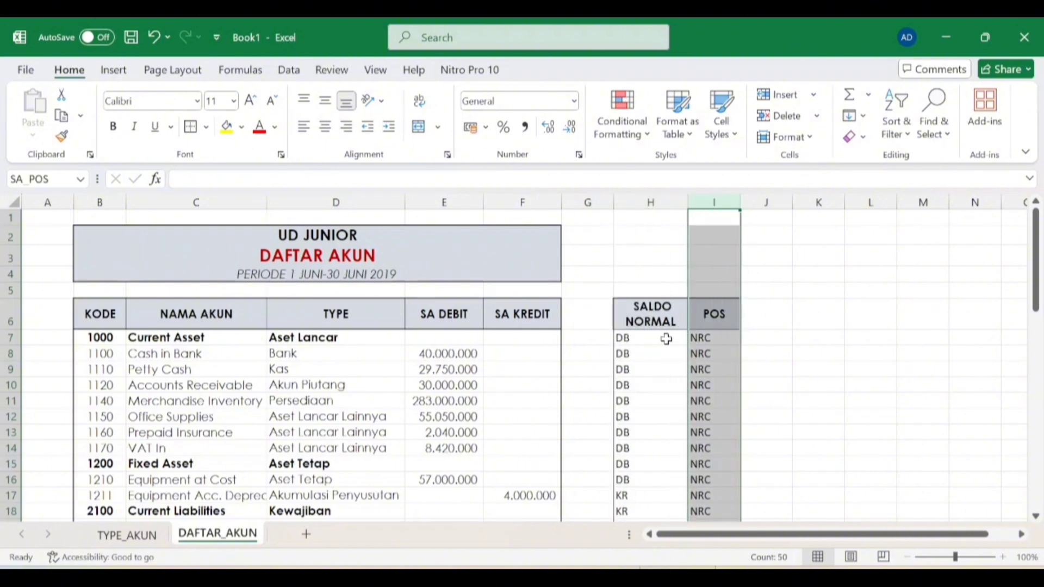
pyautogui.moveTo(665, 338); pyautogui.dragTo(708, 421)
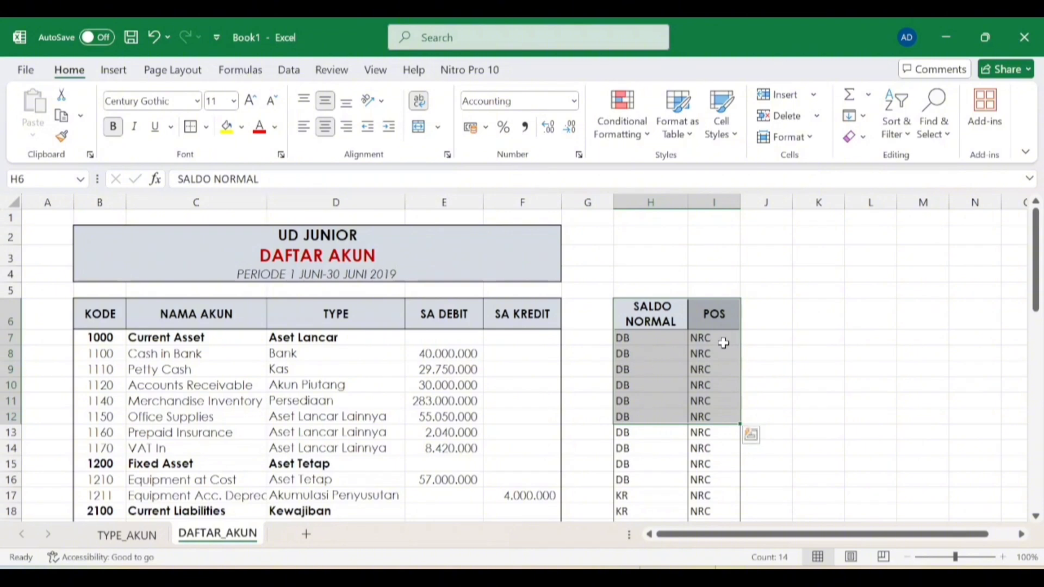
pyautogui.click(712, 313)
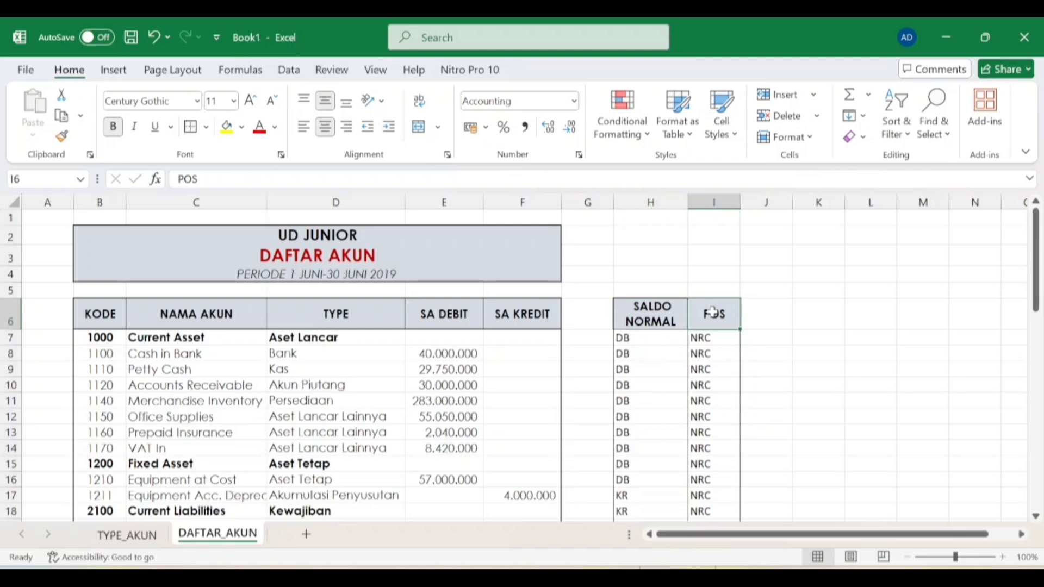
# Group columns H and I into an outline, then test it by collapsing and expanding the group.
pyautogui.click(658, 204)
pyautogui.moveTo(658, 203); pyautogui.dragTo(703, 204)
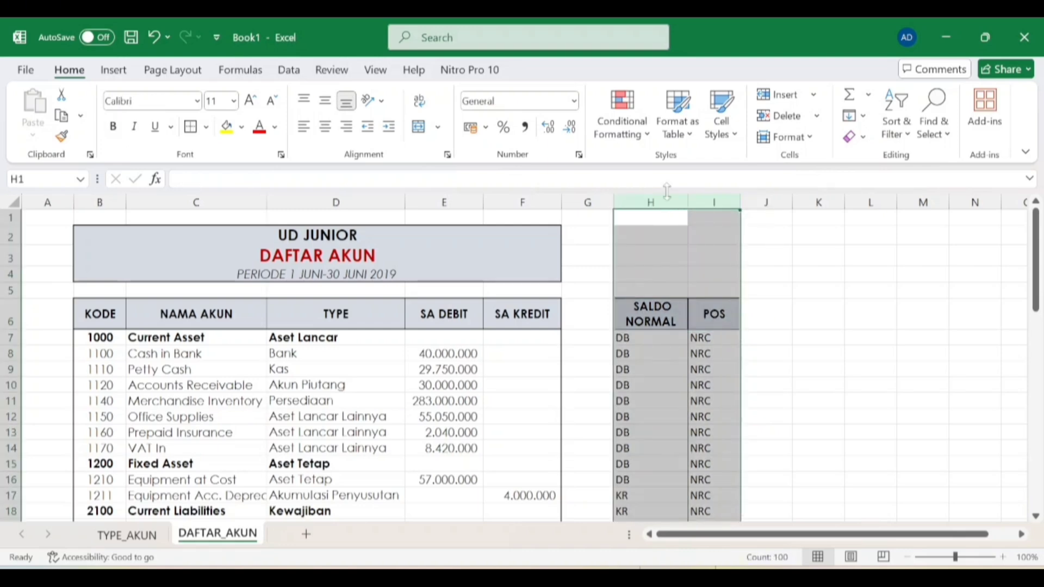
pyautogui.click(286, 70)
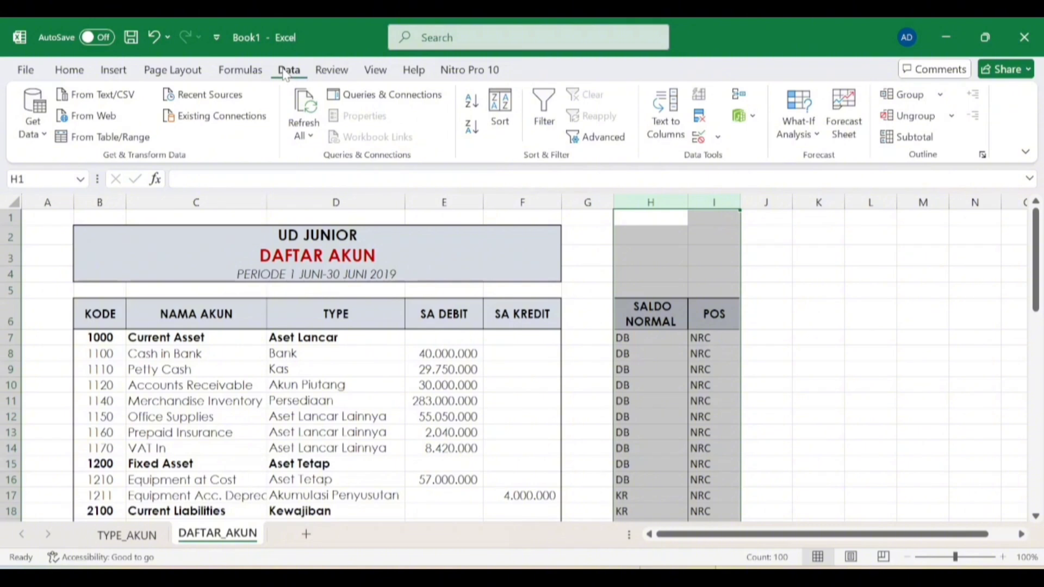
pyautogui.click(904, 97)
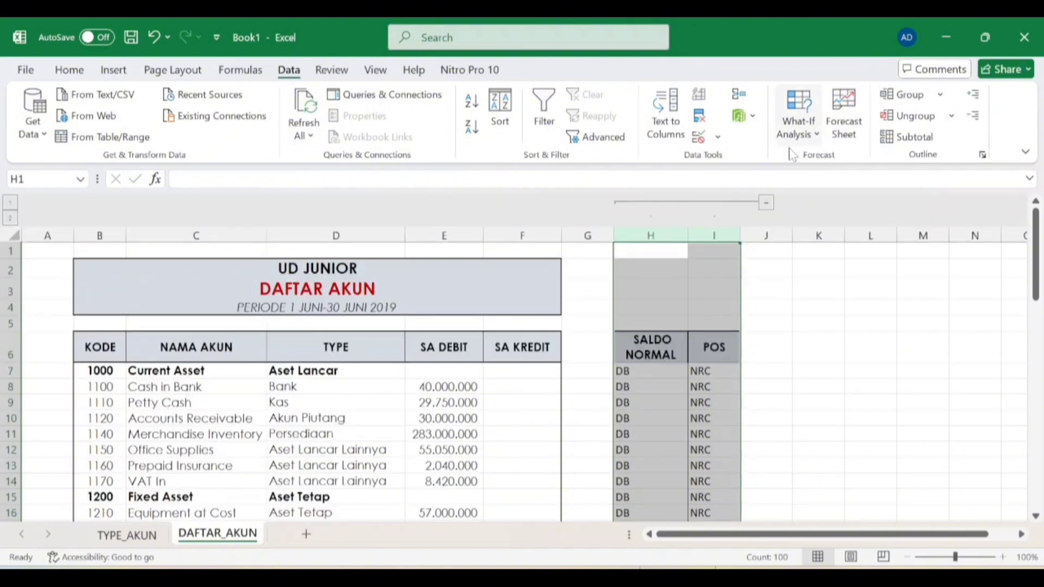
pyautogui.click(767, 203)
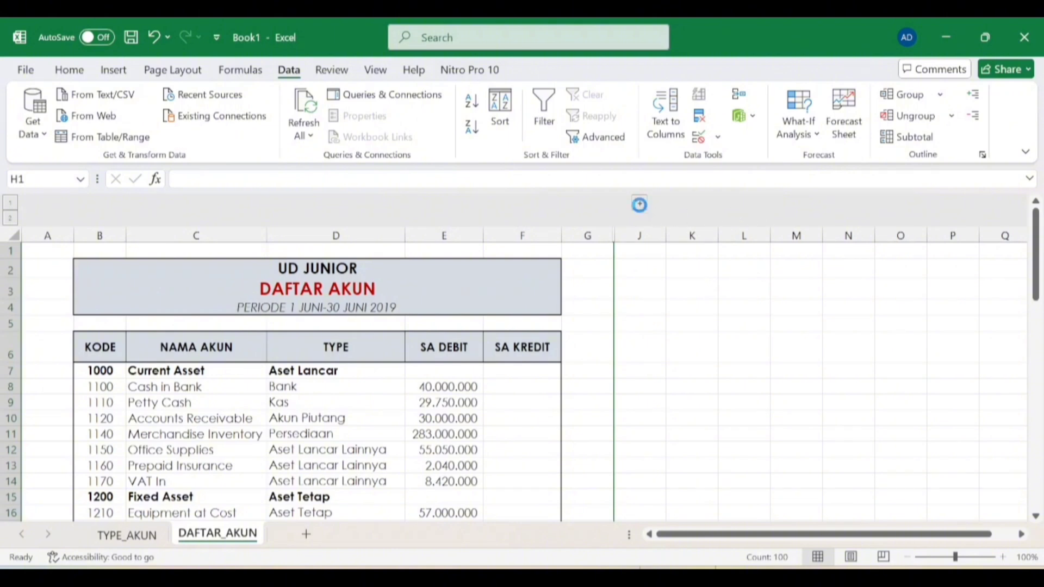
pyautogui.click(640, 205)
pyautogui.click(798, 329)
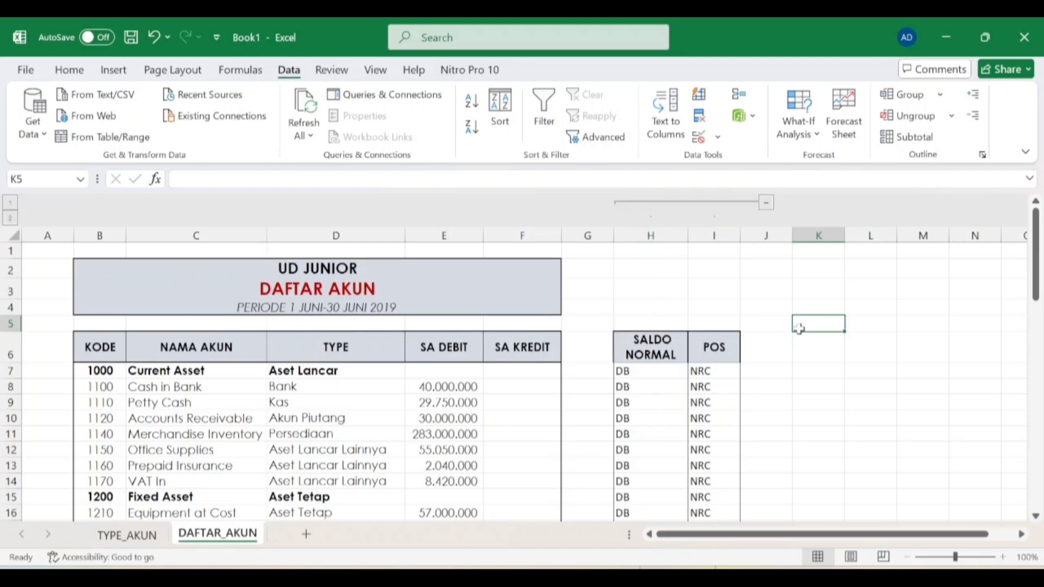